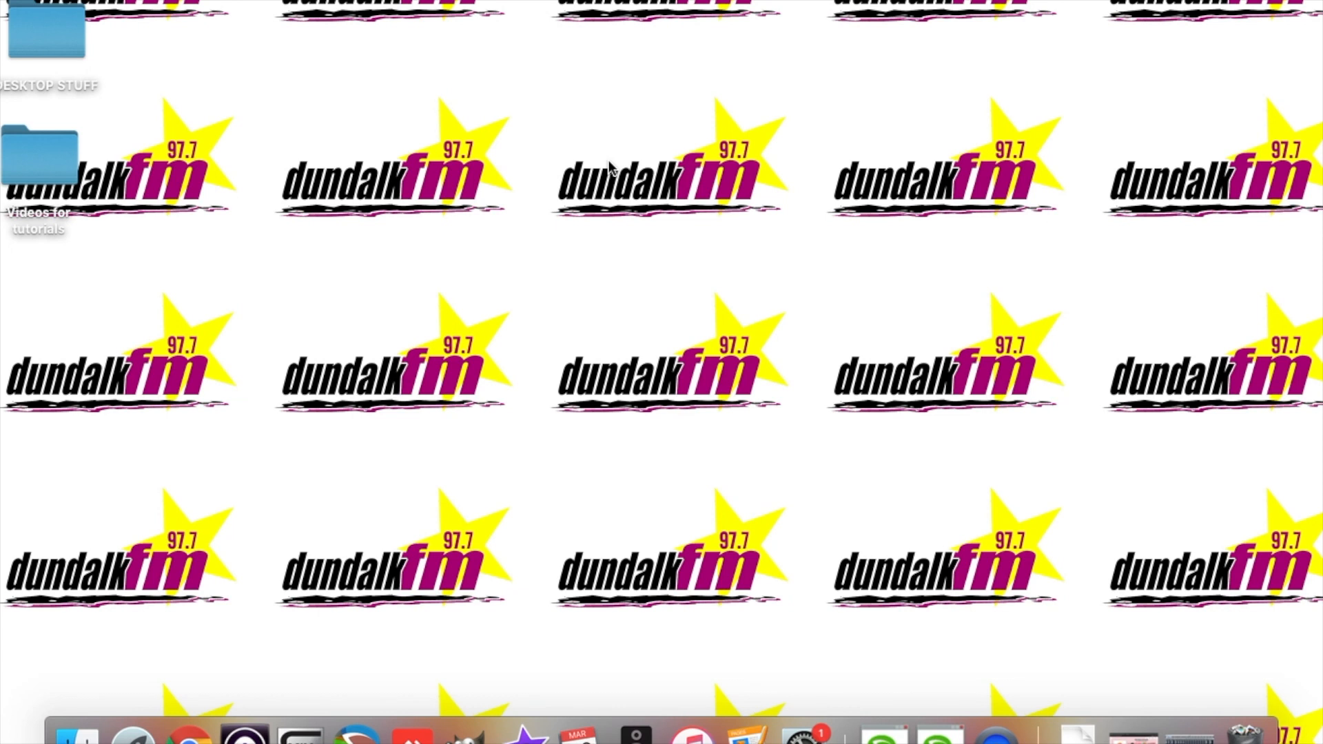
# Switch to REAPER and play back the start of the soloed First Cut 27-03-20 track.
pyautogui.click(356, 735)
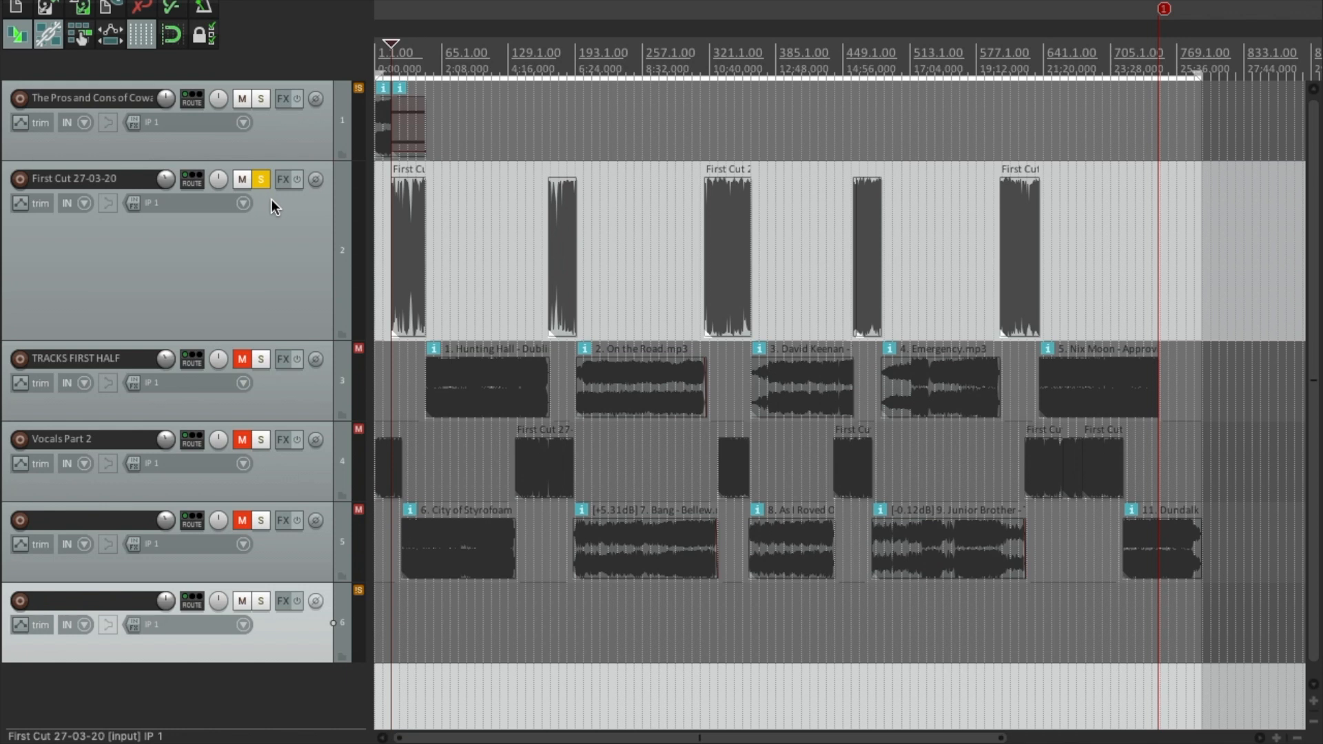
pyautogui.press('space')
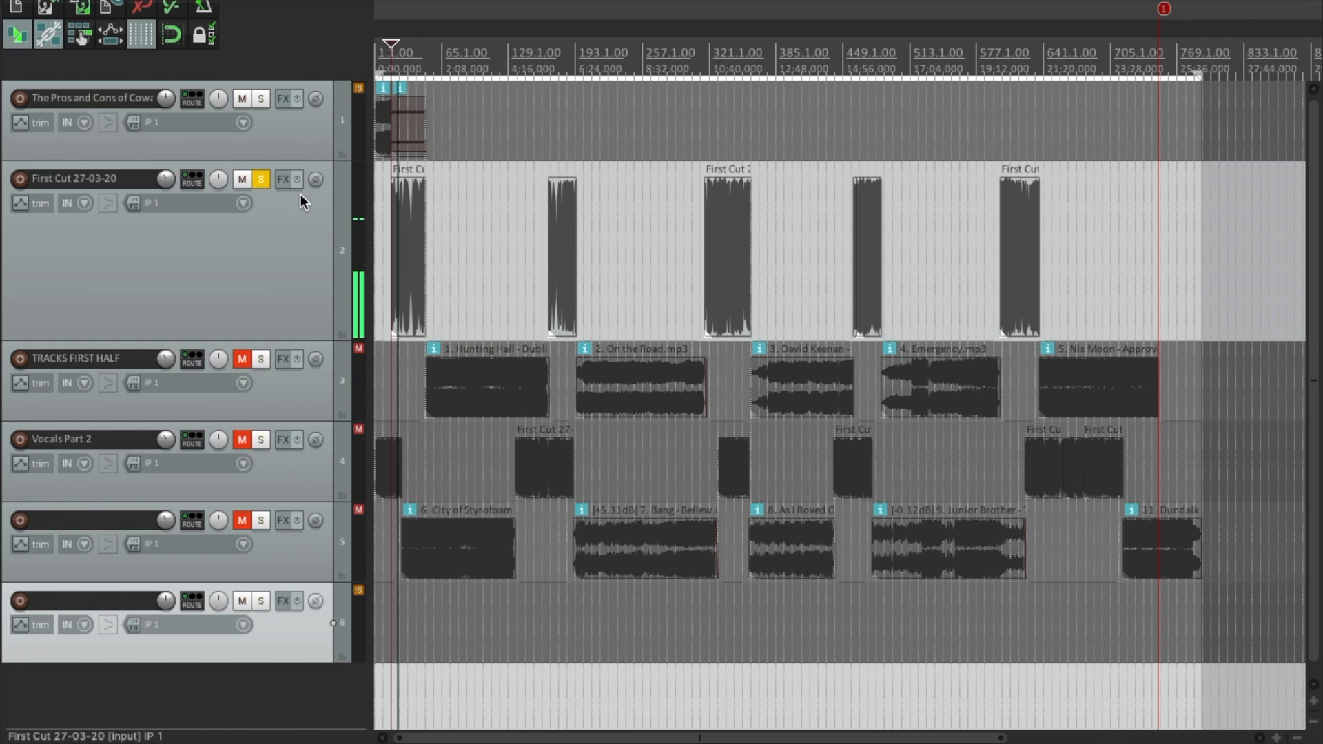
pyautogui.press('space')
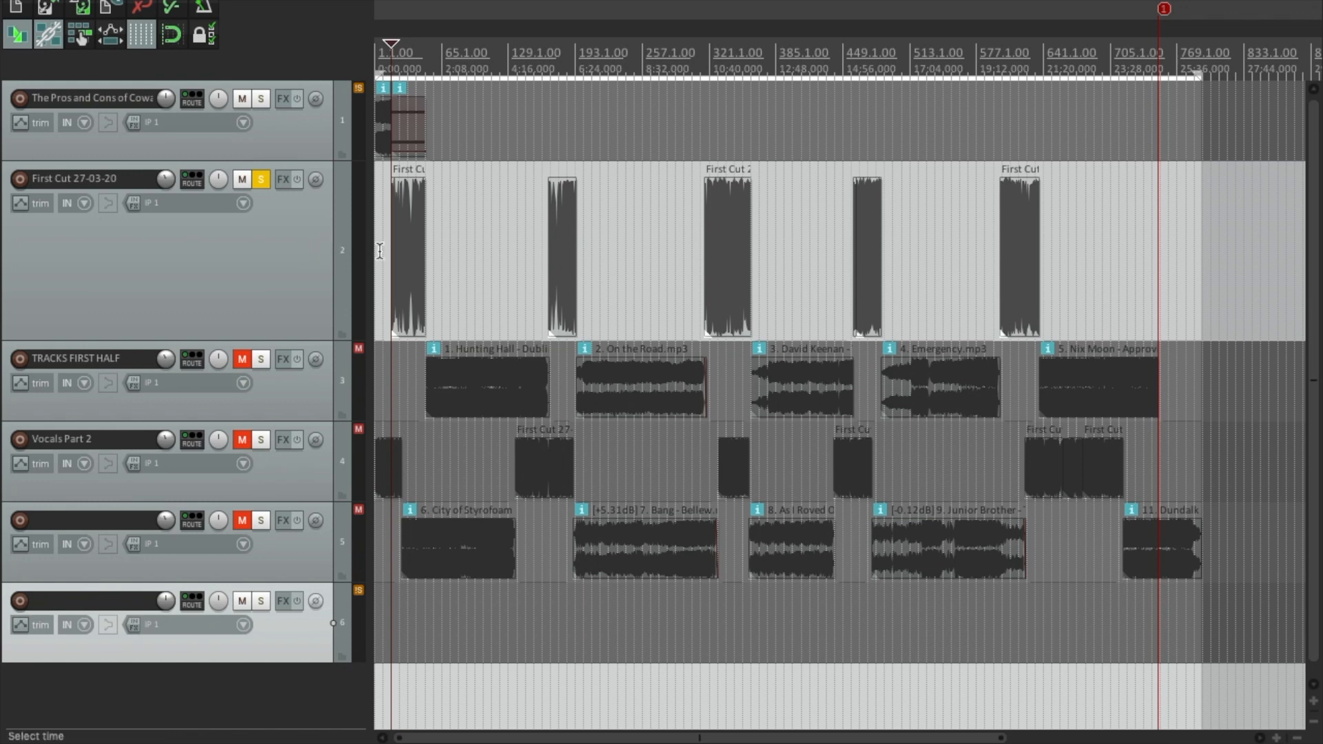
# Extend the end of the first clip on the First Cut 27-03-20 track to about 1:42, exposing the speech-free tail.
pyautogui.click(421, 176)
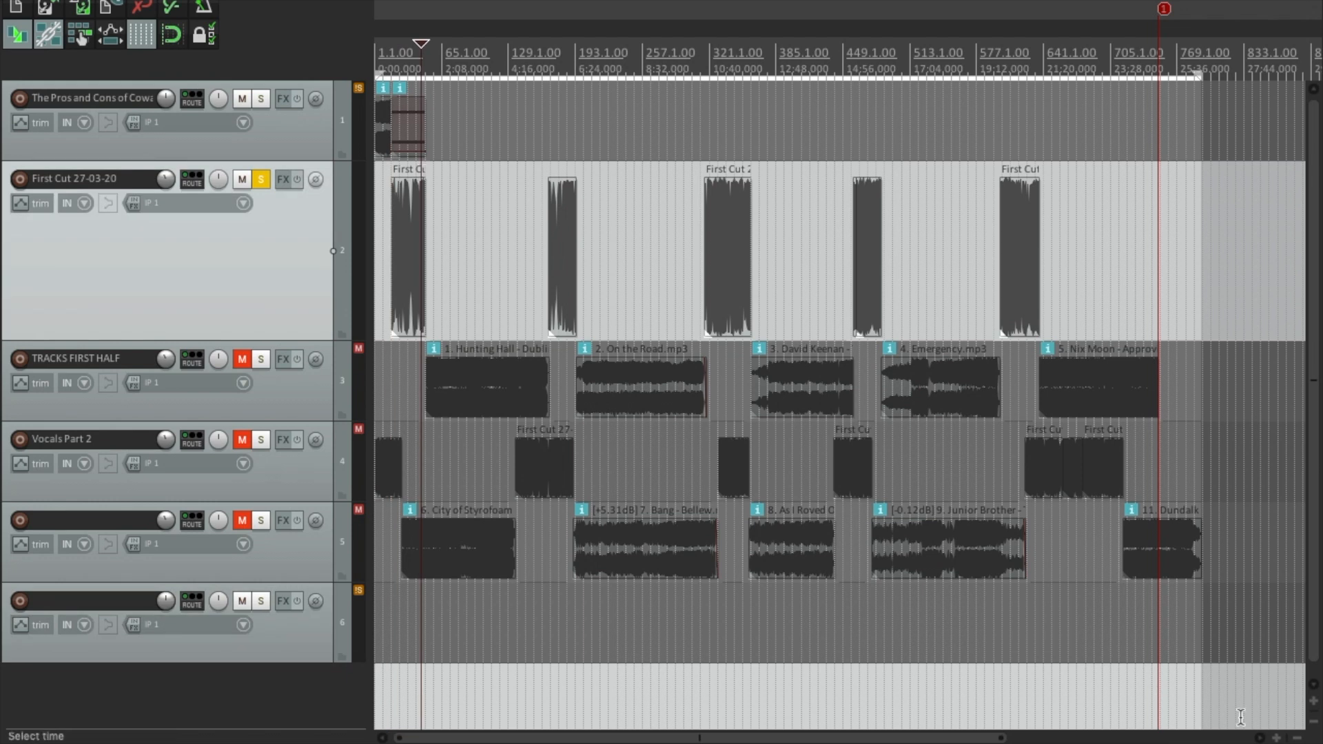
pyautogui.click(1275, 738)
pyautogui.click(1275, 738)
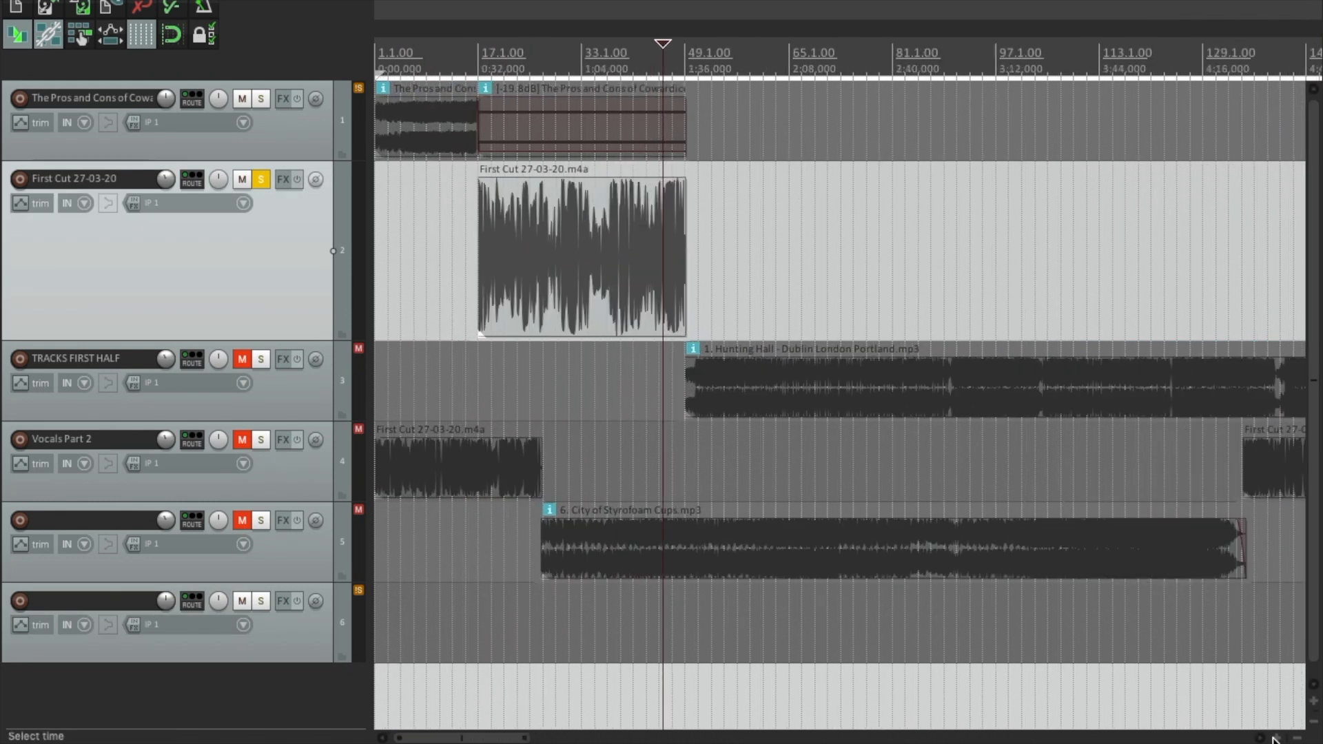
pyautogui.click(1275, 737)
pyautogui.click(1275, 738)
pyautogui.click(1275, 737)
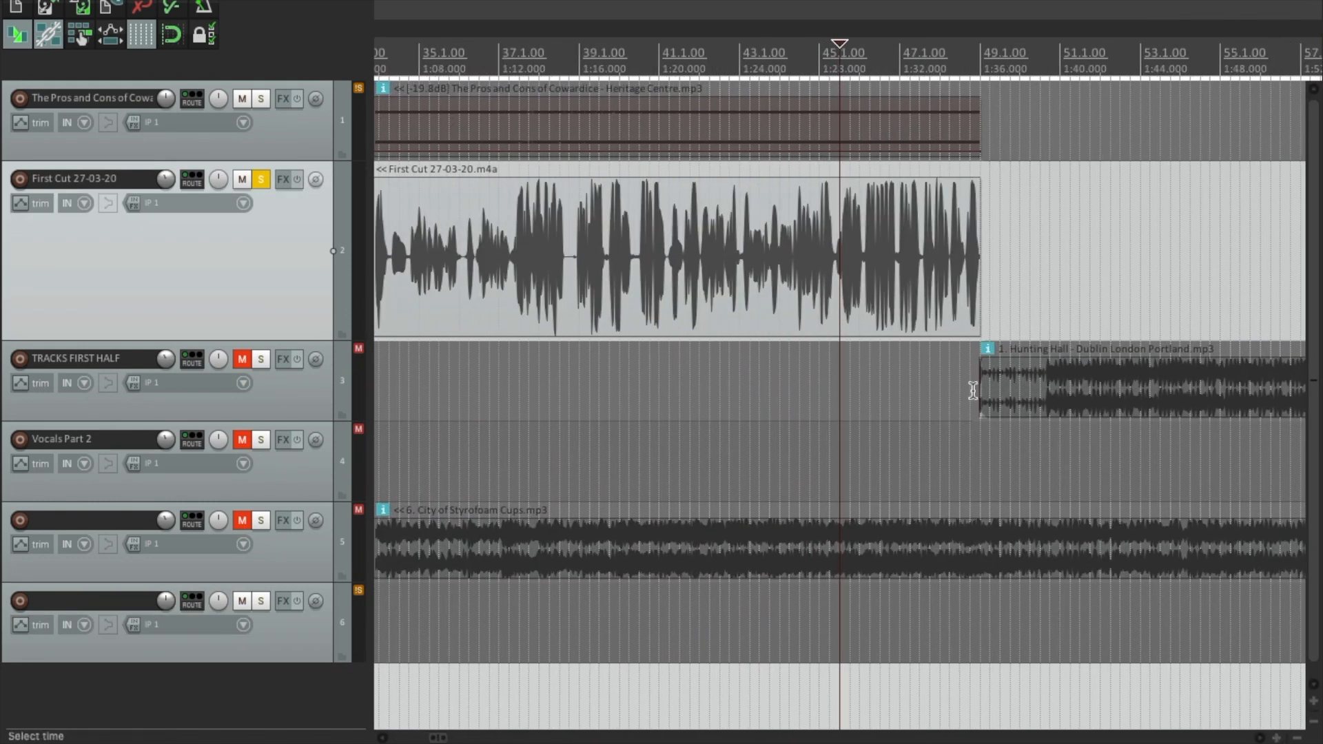
pyautogui.moveTo(978, 263); pyautogui.dragTo(1096, 261)
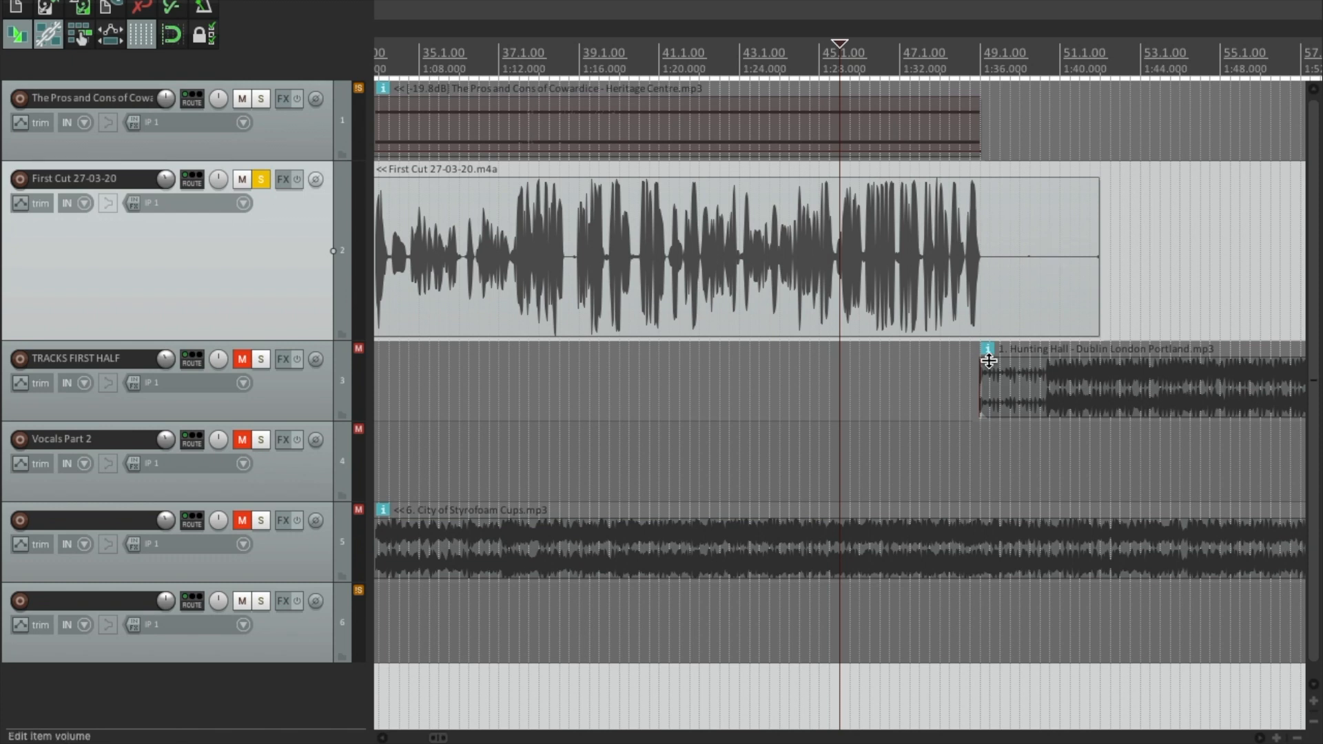
# Play the end of the first vocal clip from just before its speech-free tail to hear the background noise.
pyautogui.click(978, 237)
pyautogui.click(974, 238)
pyautogui.press('space')
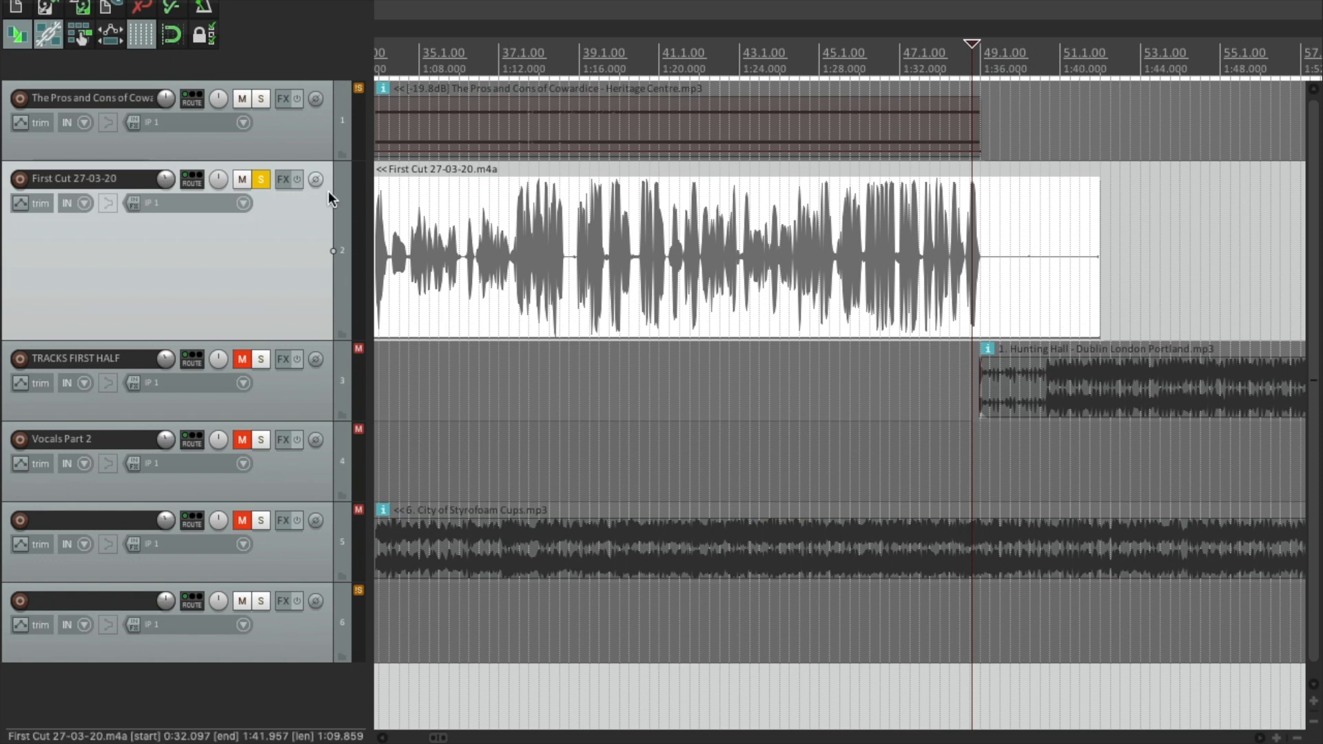
# Add the ReaFir (FFT EQ+Dynamics Processor) effect to the First Cut 27-03-20 track.
pyautogui.click(284, 182)
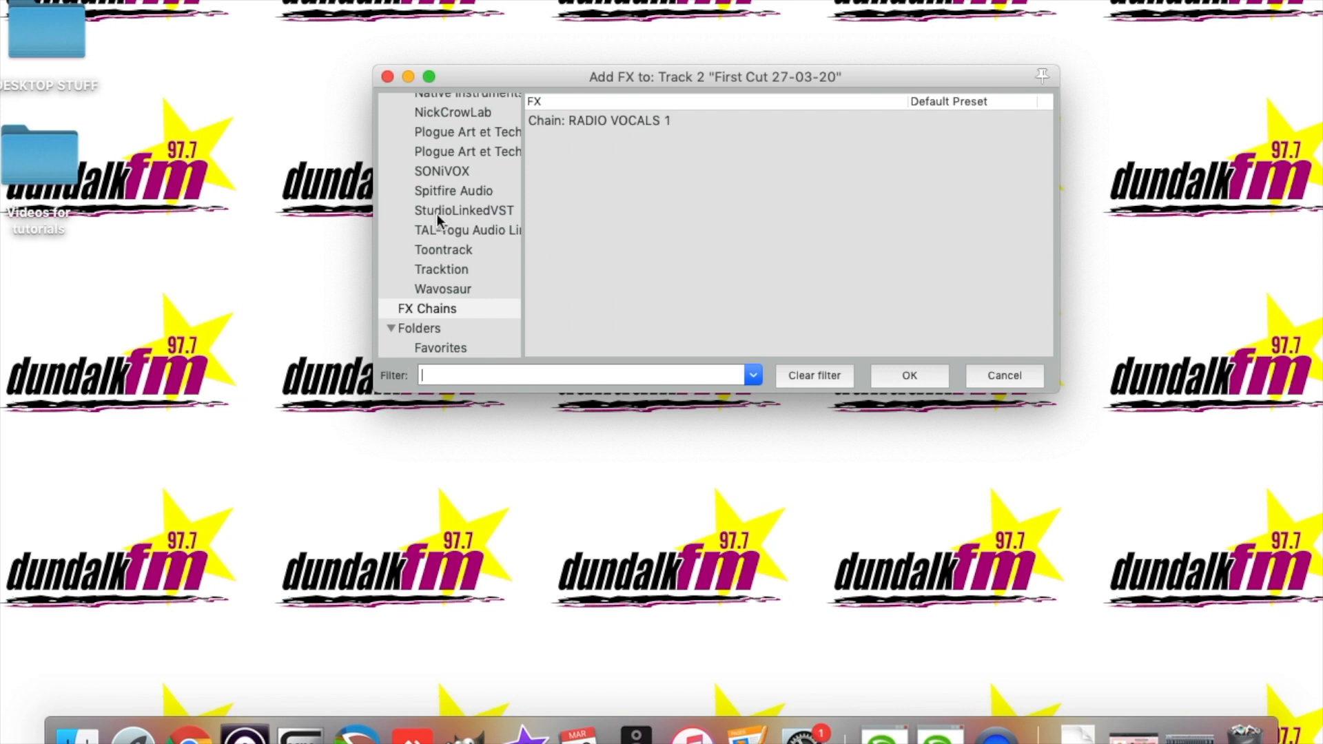
pyautogui.scroll(8, 437, 219)
pyautogui.scroll(10, 441, 146)
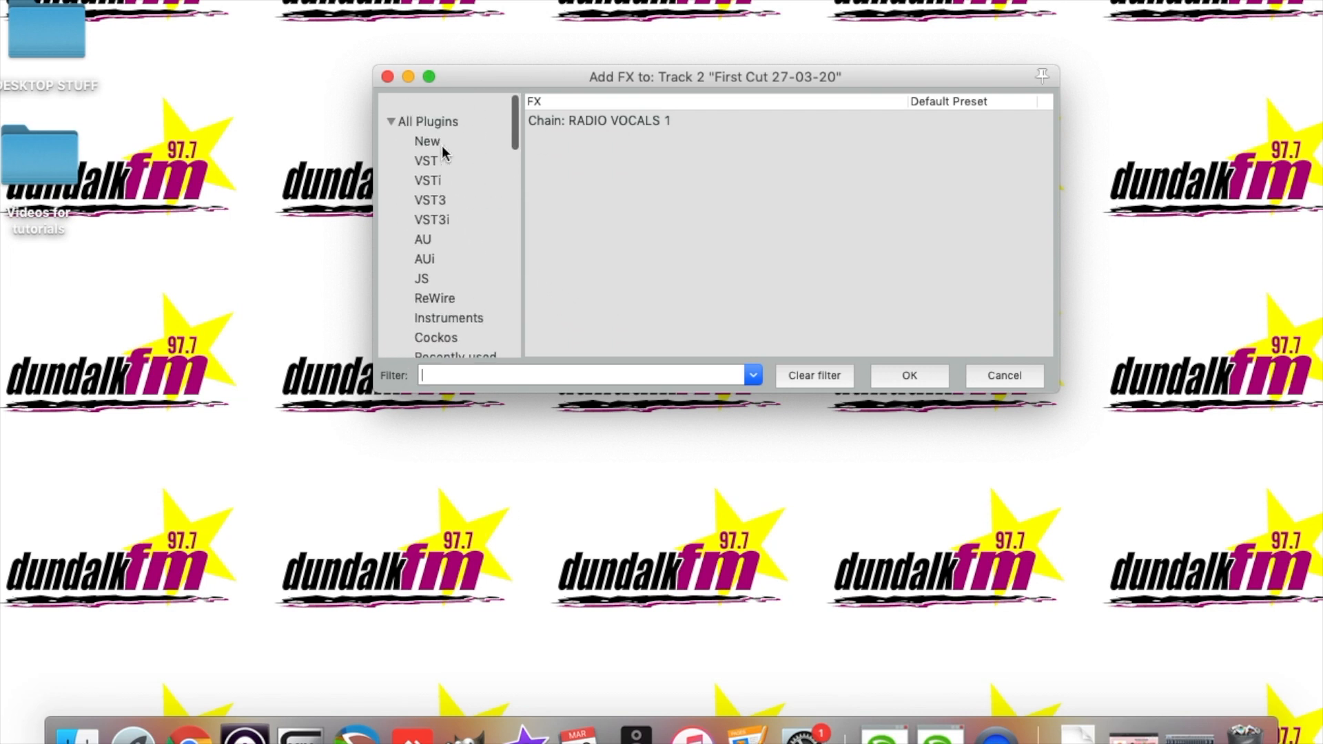
pyautogui.click(435, 103)
pyautogui.click(518, 376)
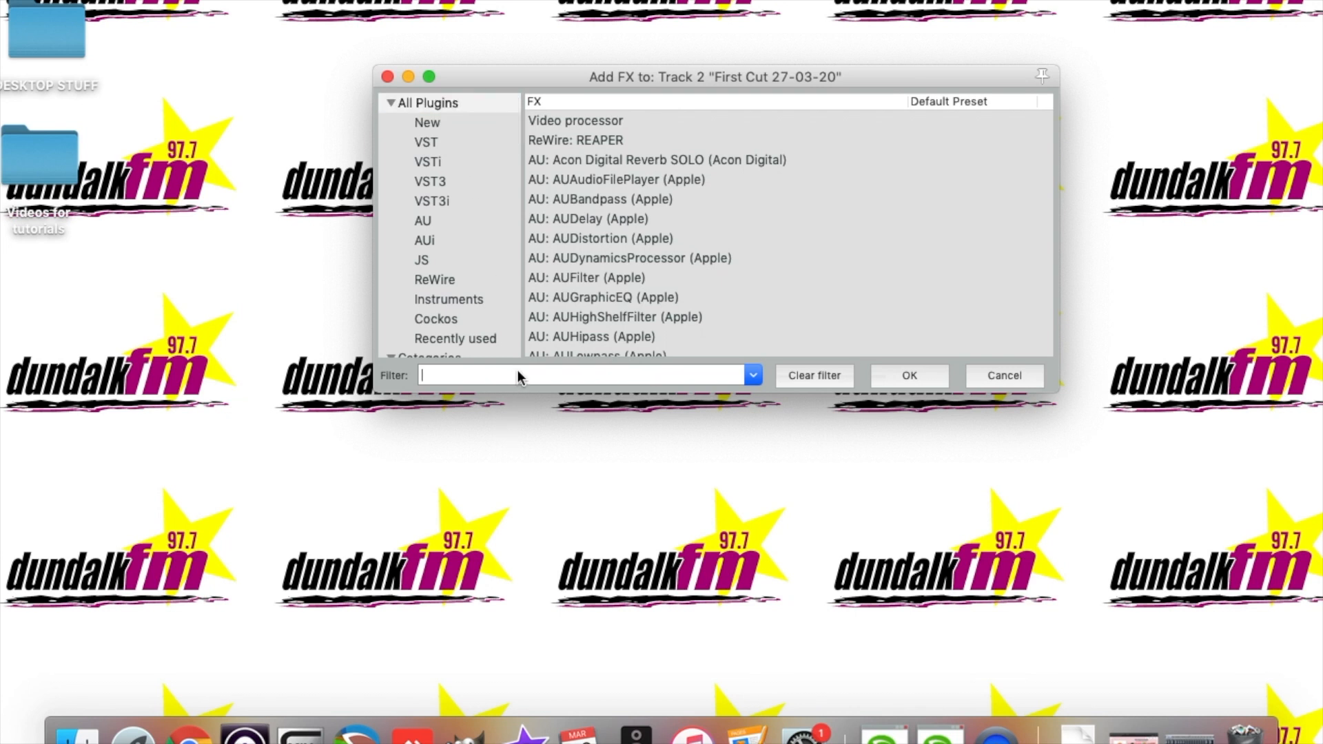
pyautogui.write('reafir')
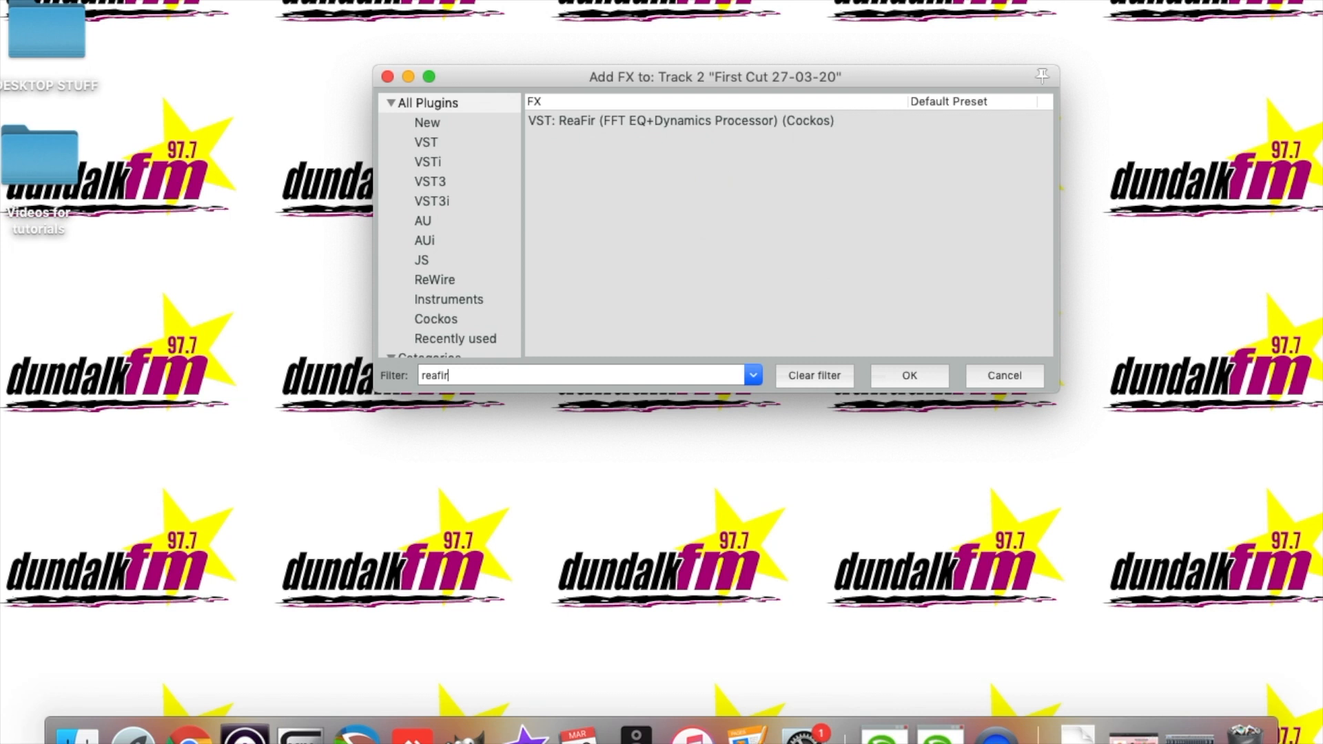
pyautogui.click(625, 123)
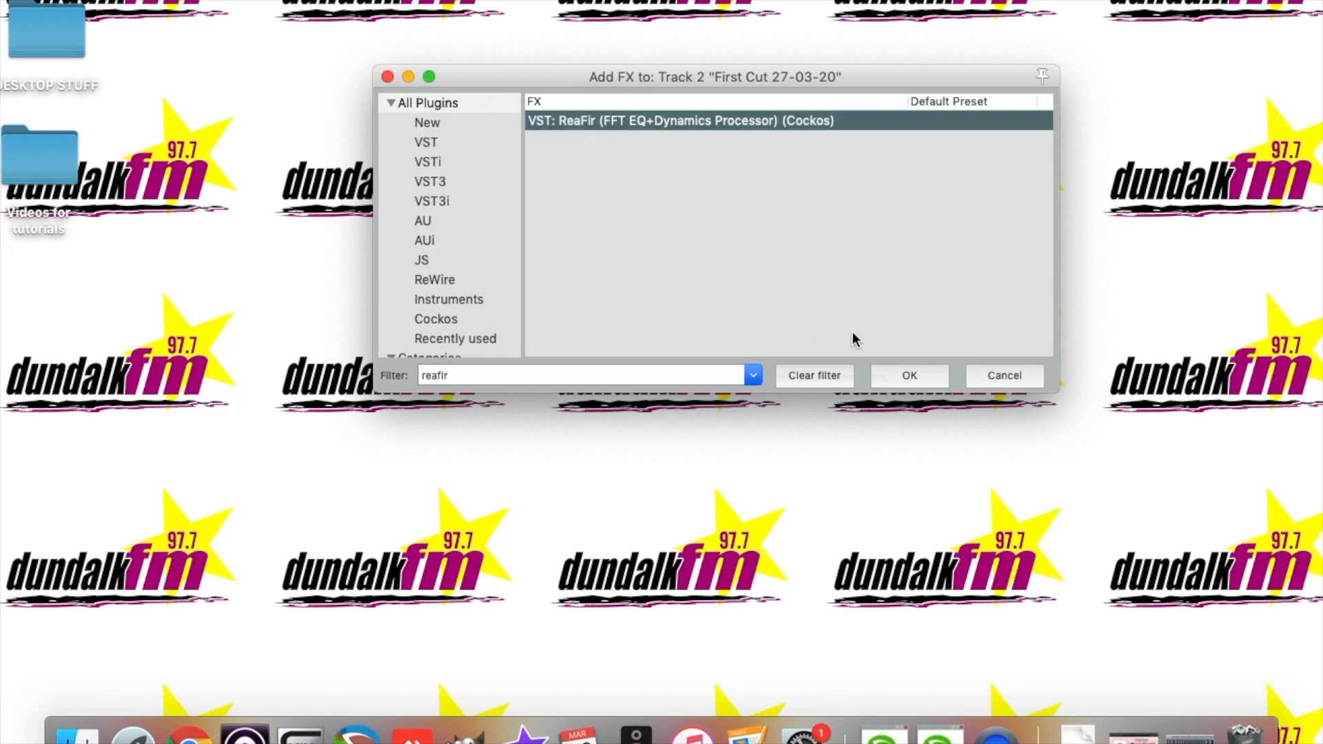
pyautogui.click(900, 375)
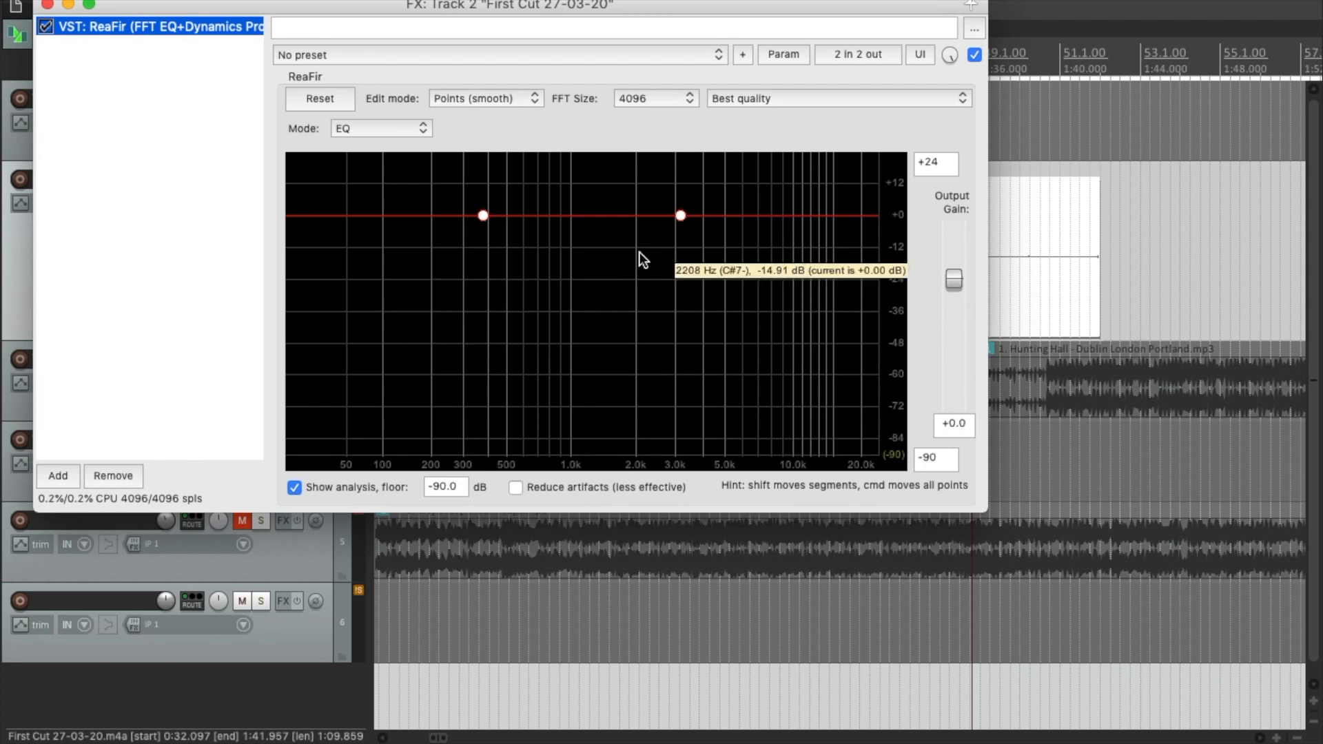
# Set ReaFir to Subtract mode and enable automatic building of the noise profile.
pyautogui.click(370, 131)
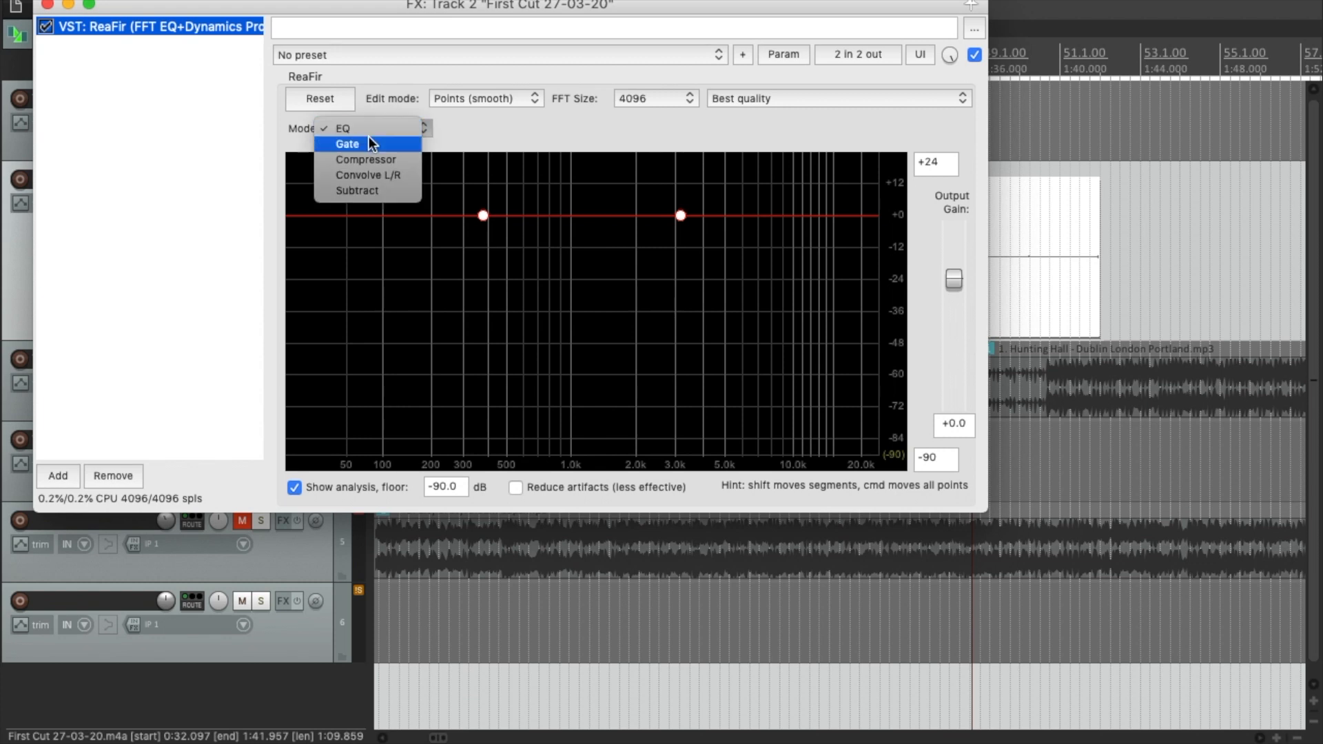
pyautogui.click(379, 192)
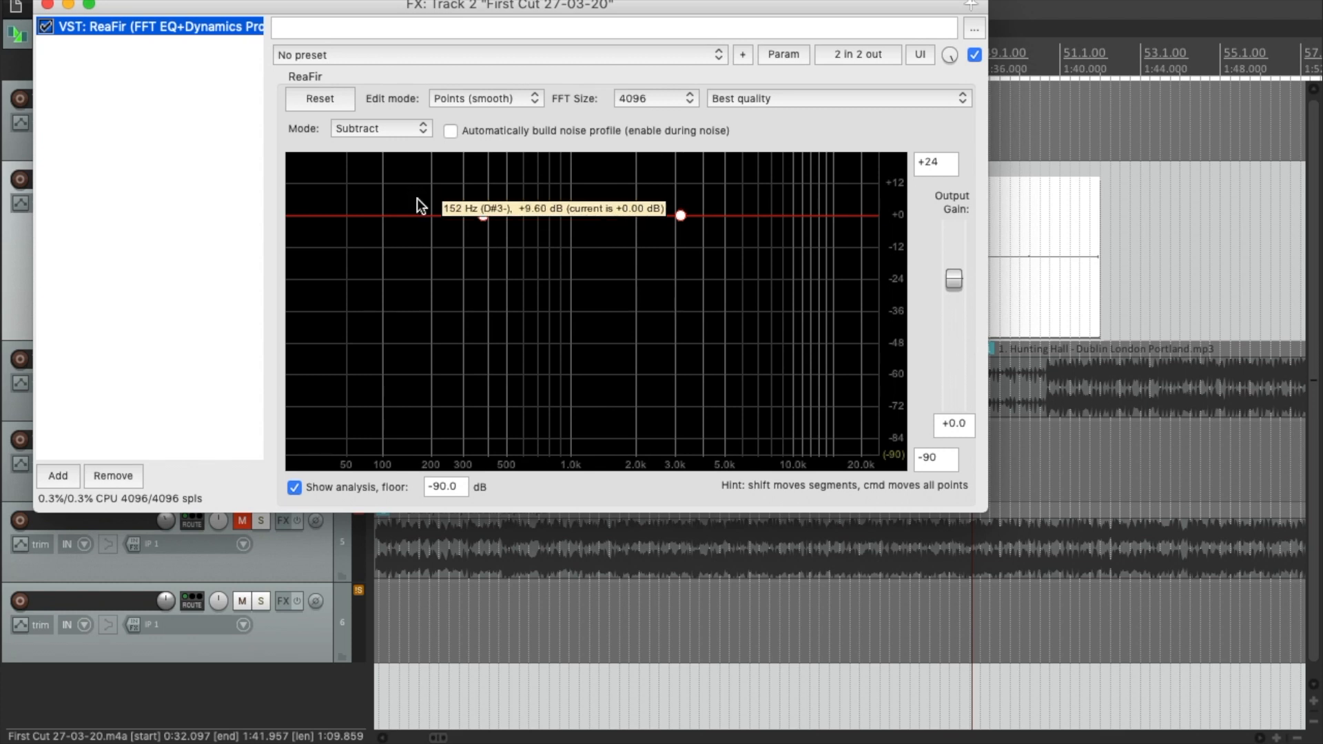
pyautogui.click(449, 132)
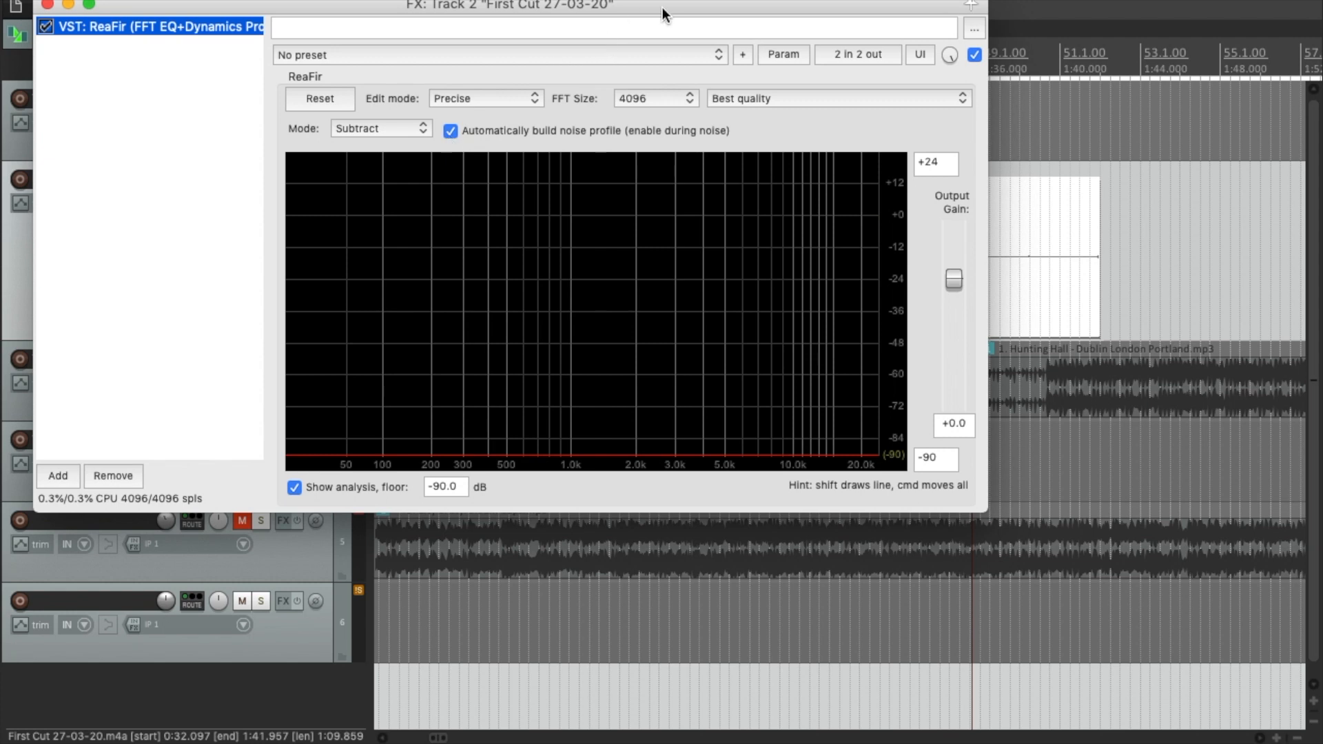
# Play a time selection over the speech-free tail, about 1:36 to 1:42, to capture its noise profile, and turn off automatic profile building.
pyautogui.moveTo(663, 8); pyautogui.dragTo(468, 15)
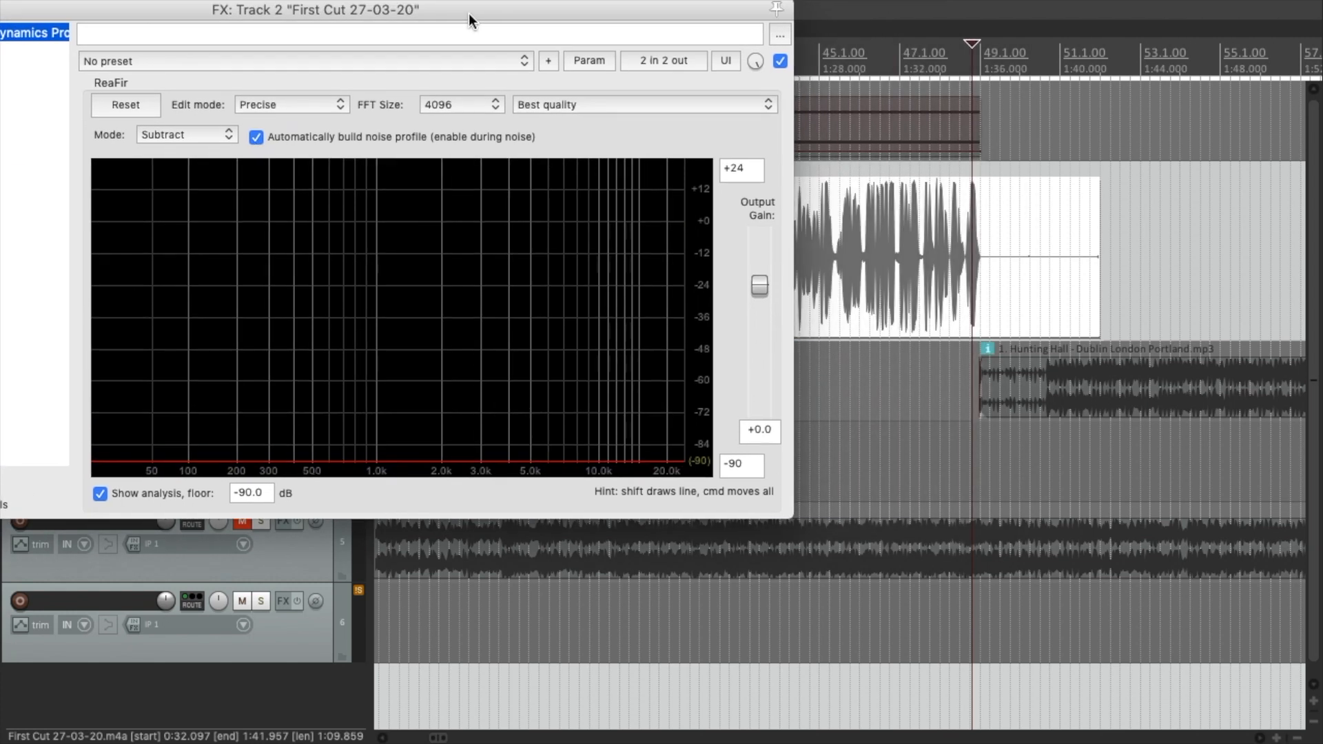
pyautogui.click(987, 77)
pyautogui.moveTo(986, 77); pyautogui.dragTo(1094, 78)
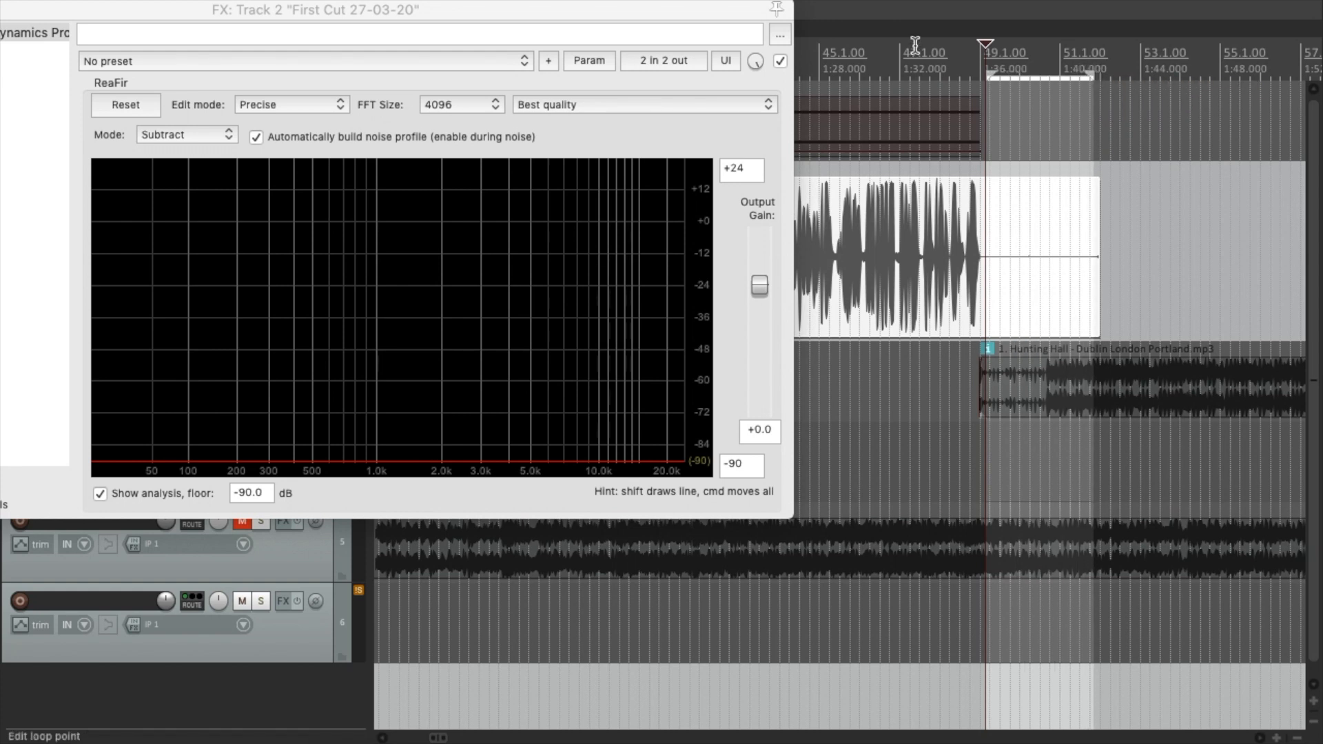
pyautogui.press('space')
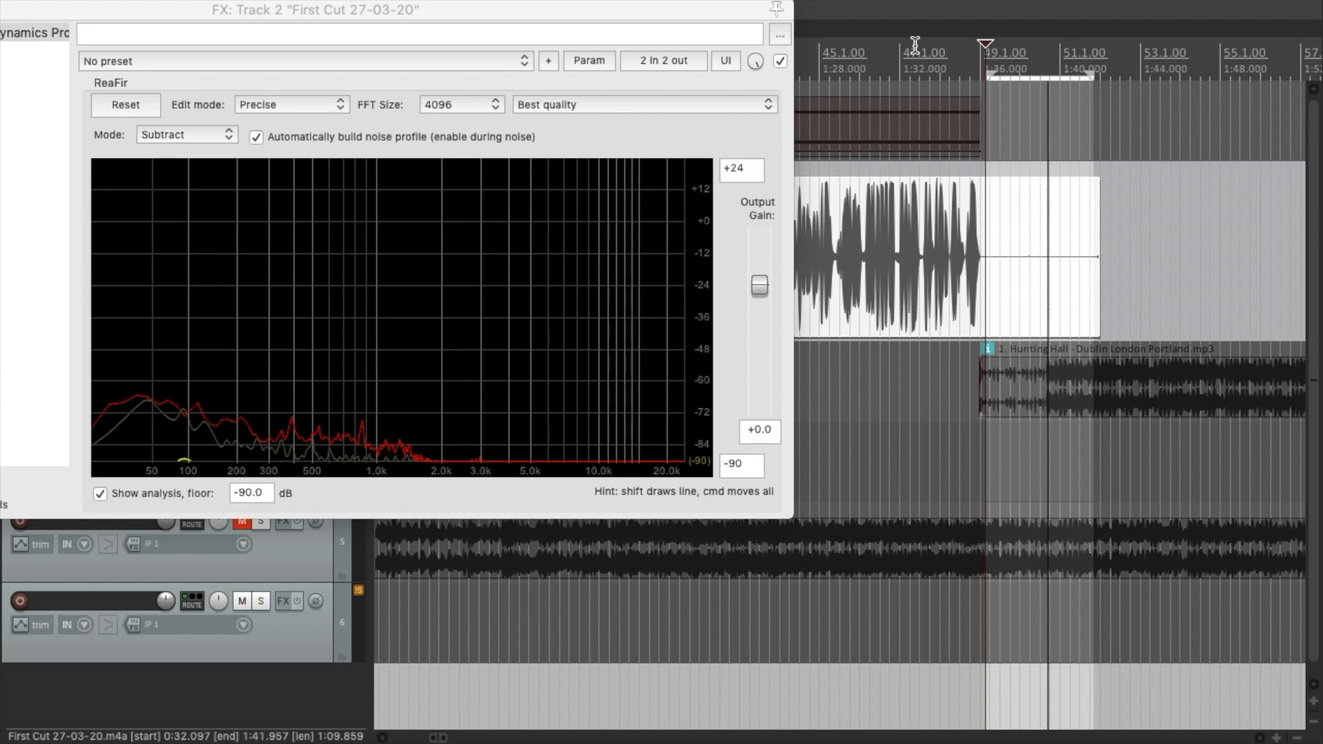
pyautogui.press('space')
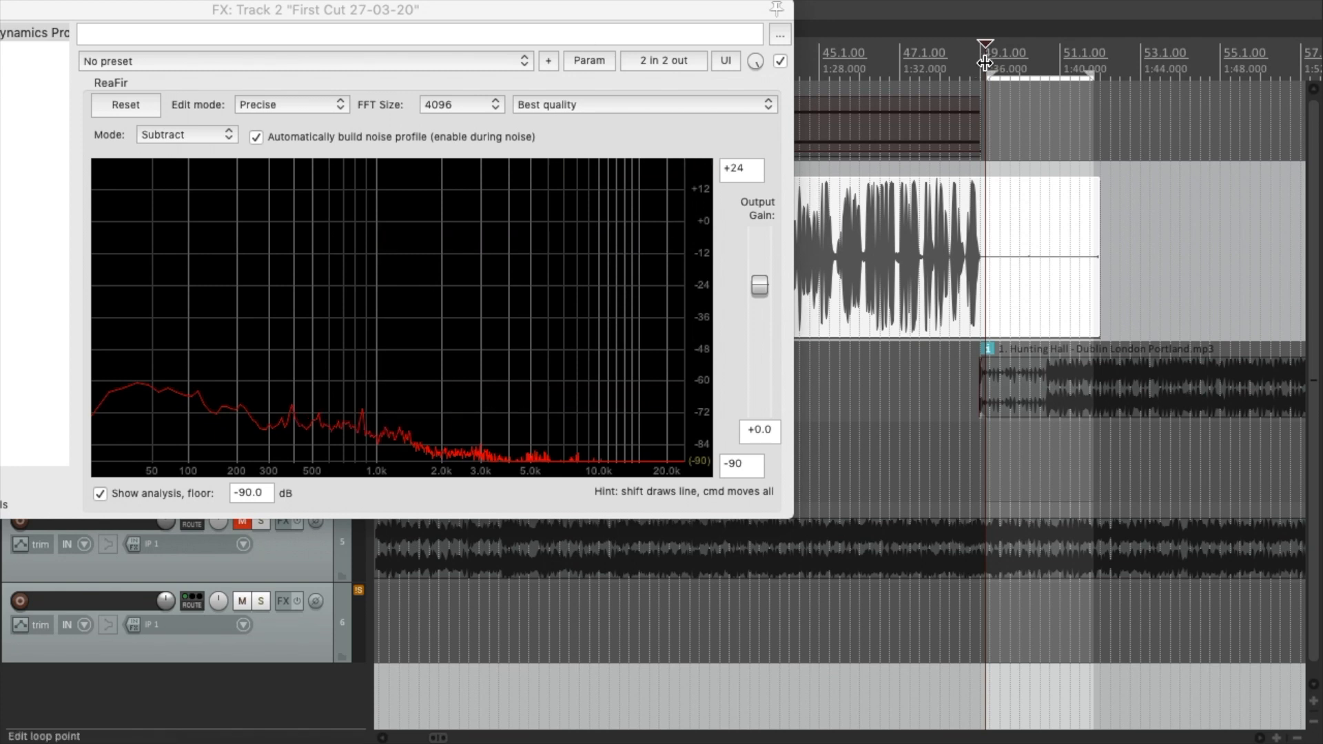
pyautogui.press('space')
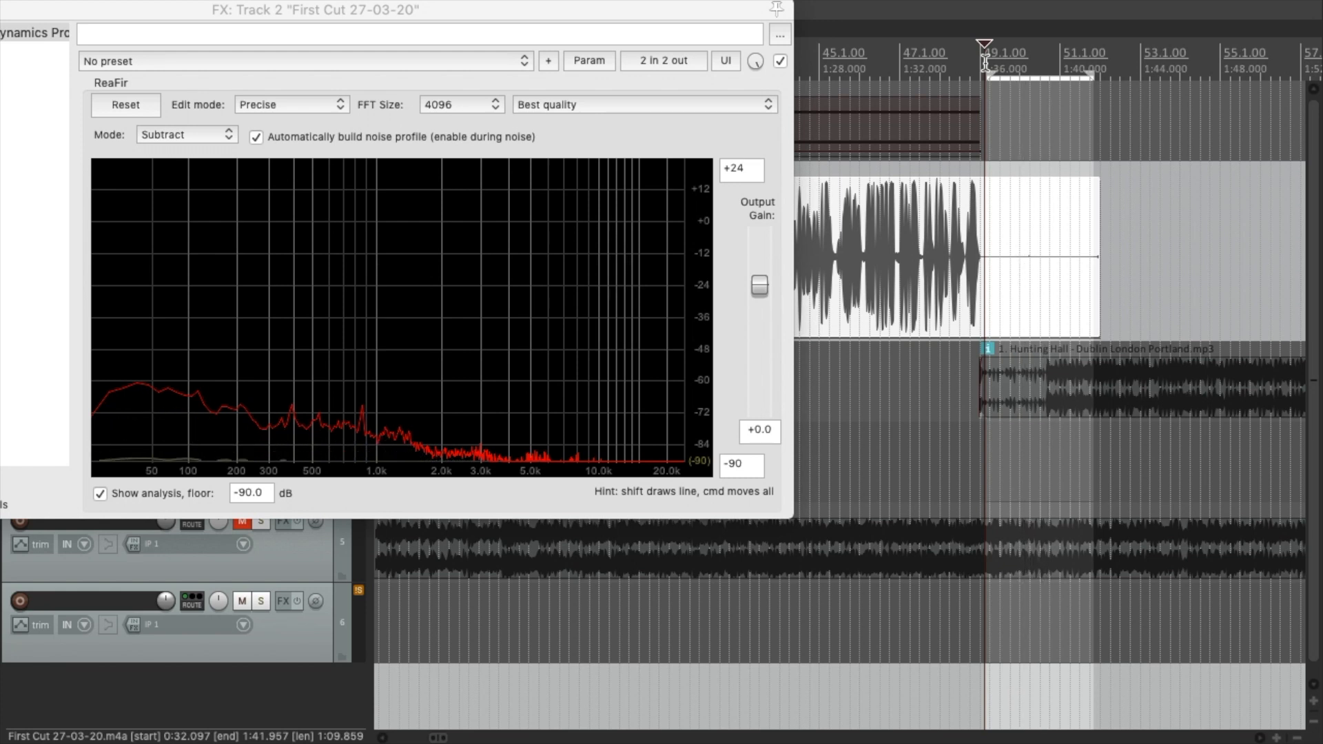
pyautogui.moveTo(567, 10); pyautogui.dragTo(788, 19)
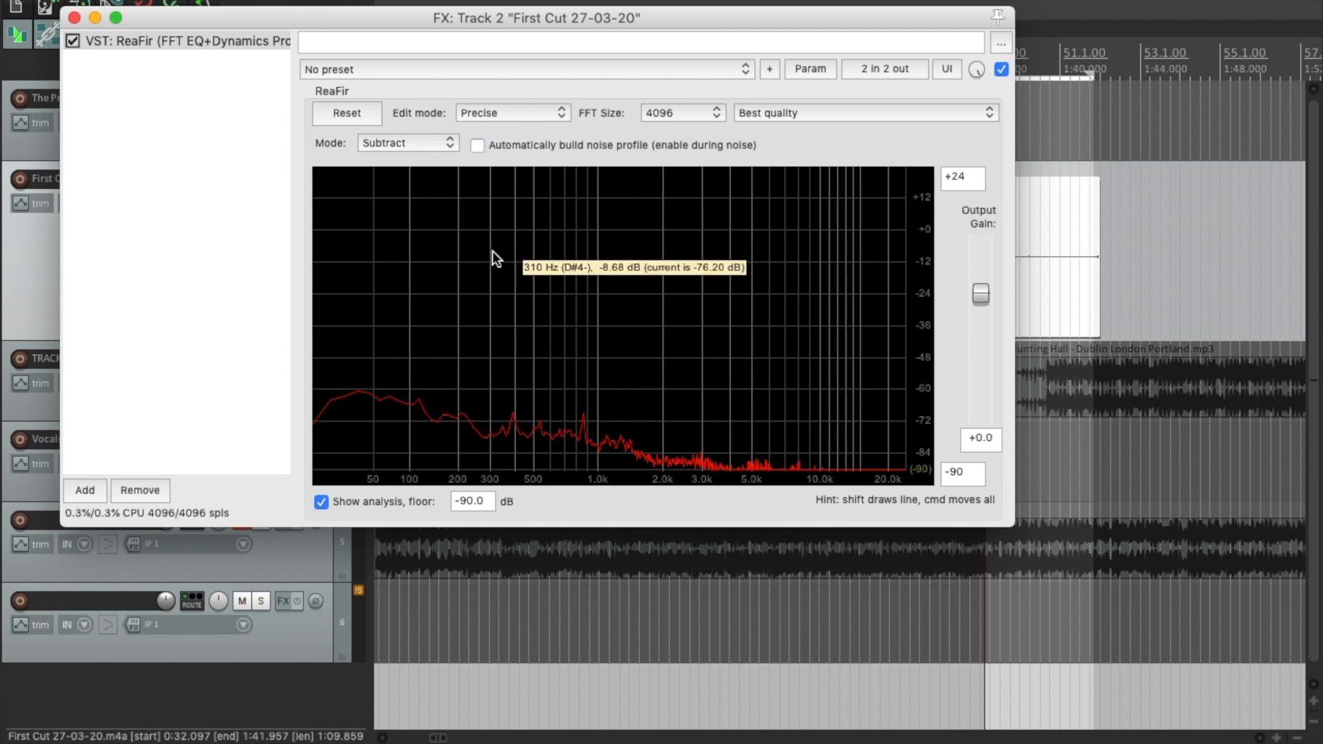
# Play the first vocal clip from its start at about 0:32 with ReaFir's noise subtraction active.
pyautogui.moveTo(284, 18); pyautogui.dragTo(642, 337)
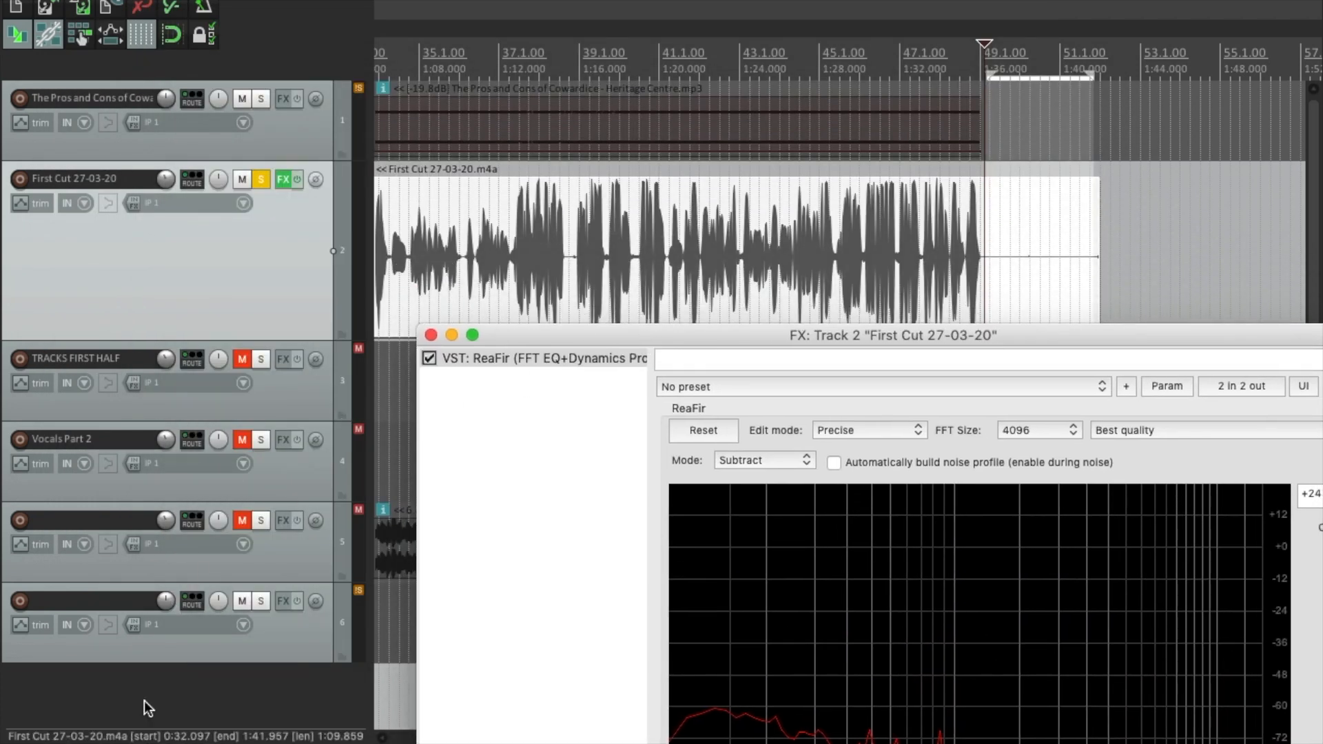
pyautogui.click(41, 743)
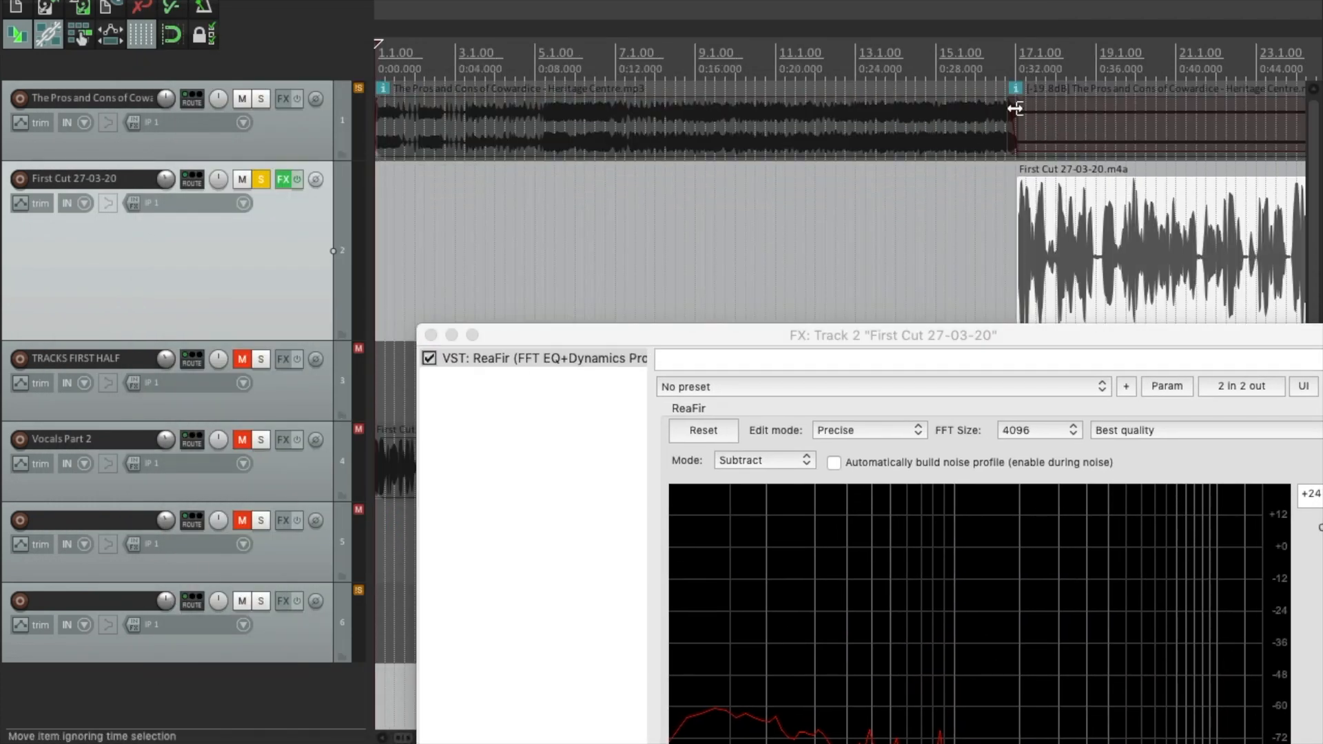
pyautogui.click(1020, 66)
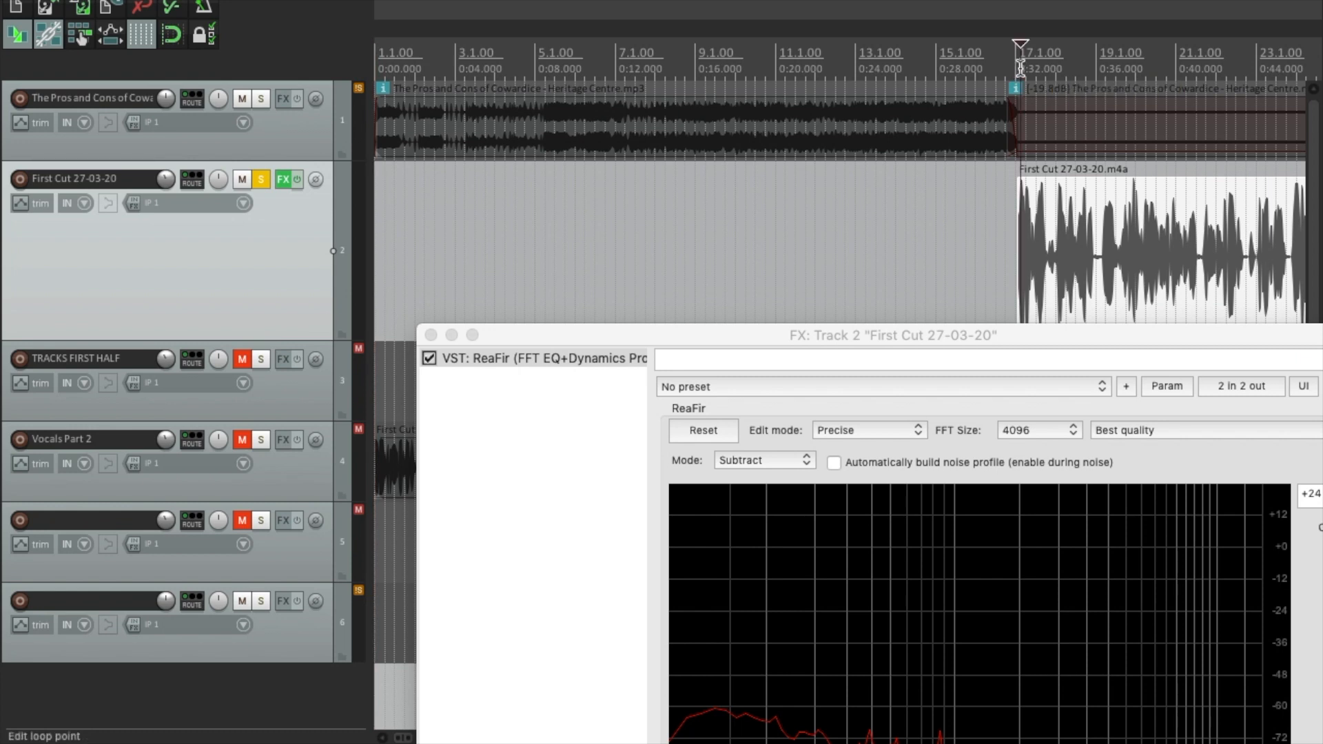
pyautogui.press('space')
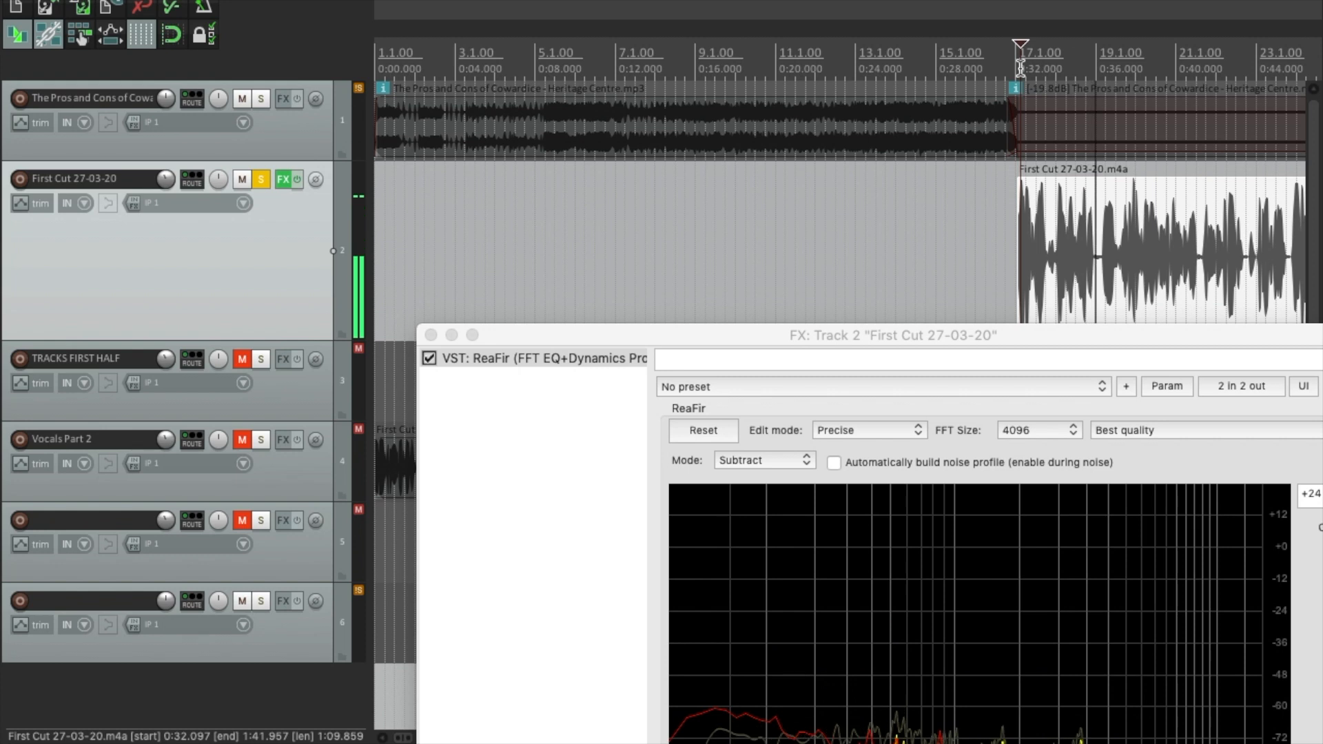
pyautogui.press('space')
# Compare the start of the vocal clip with ReaFir bypassed and with it enabled again.
pyautogui.moveTo(1034, 336); pyautogui.dragTo(830, 106)
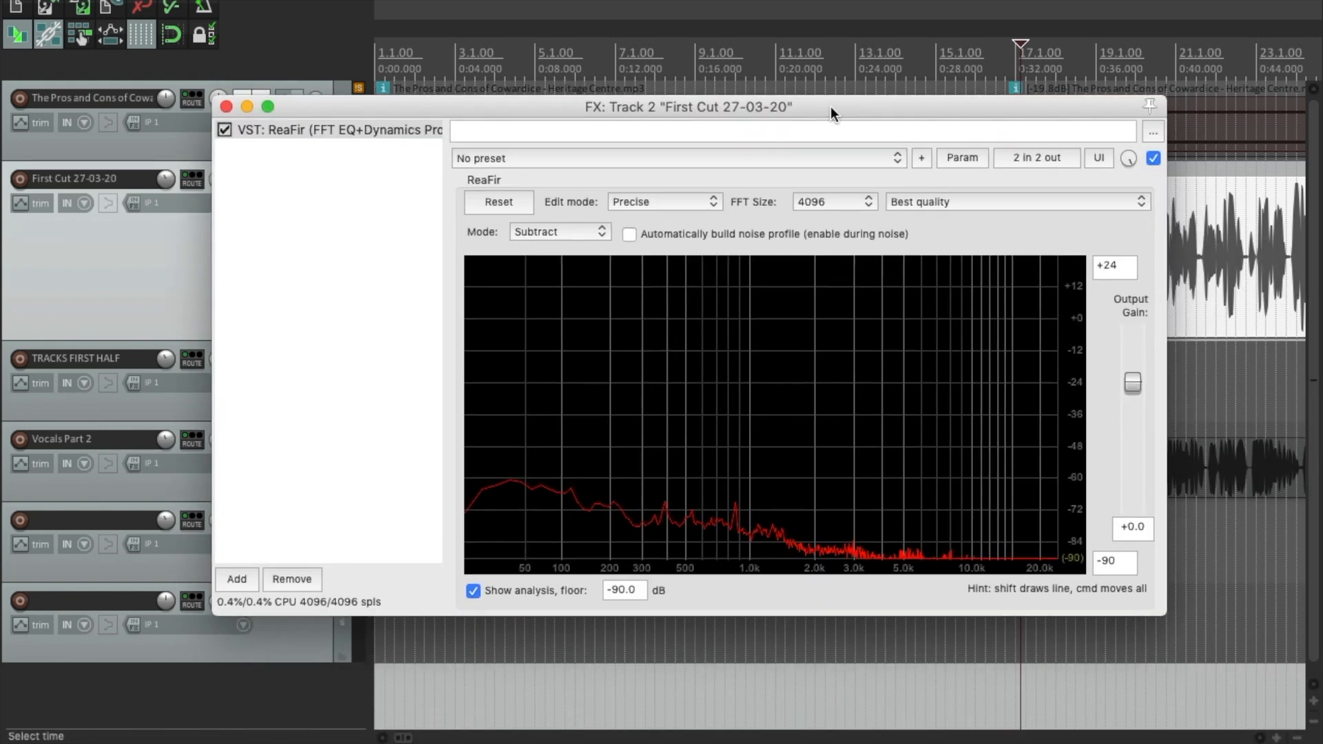
pyautogui.click(1151, 157)
pyautogui.press('space')
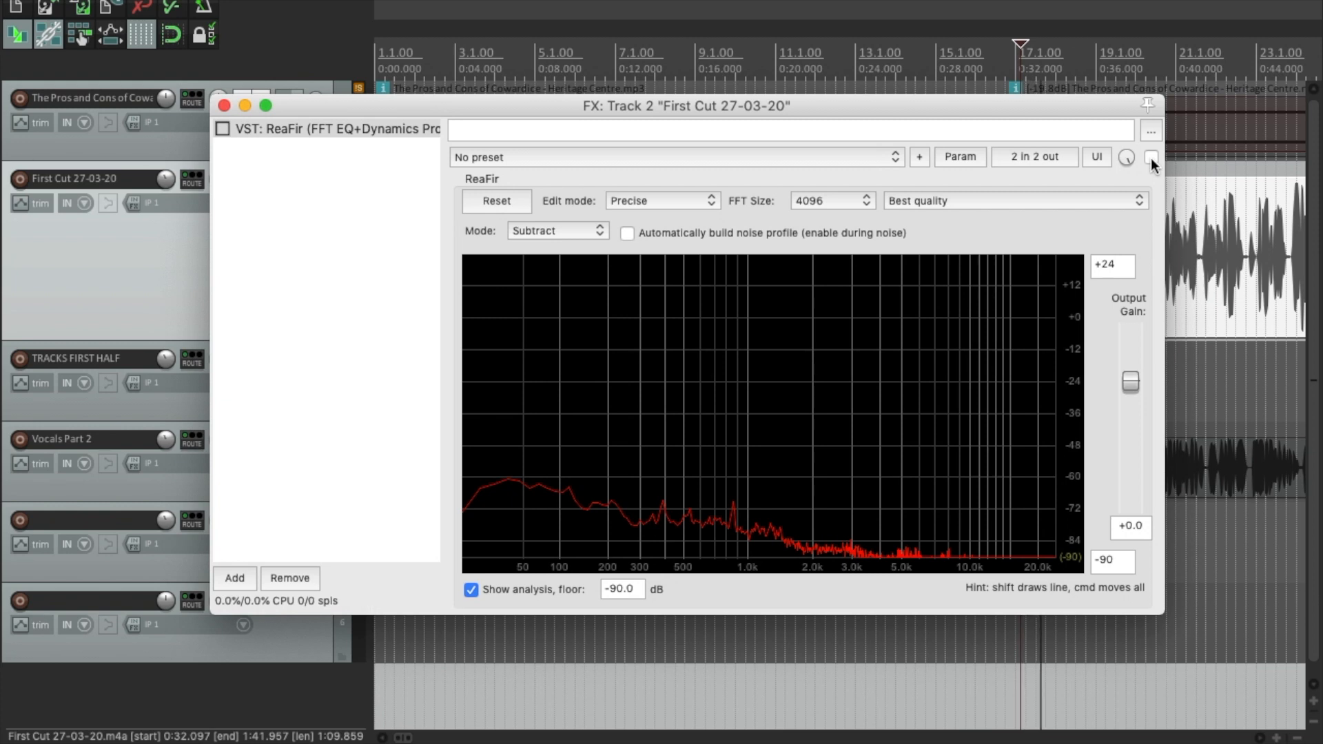
pyautogui.click(1151, 158)
pyautogui.press('space')
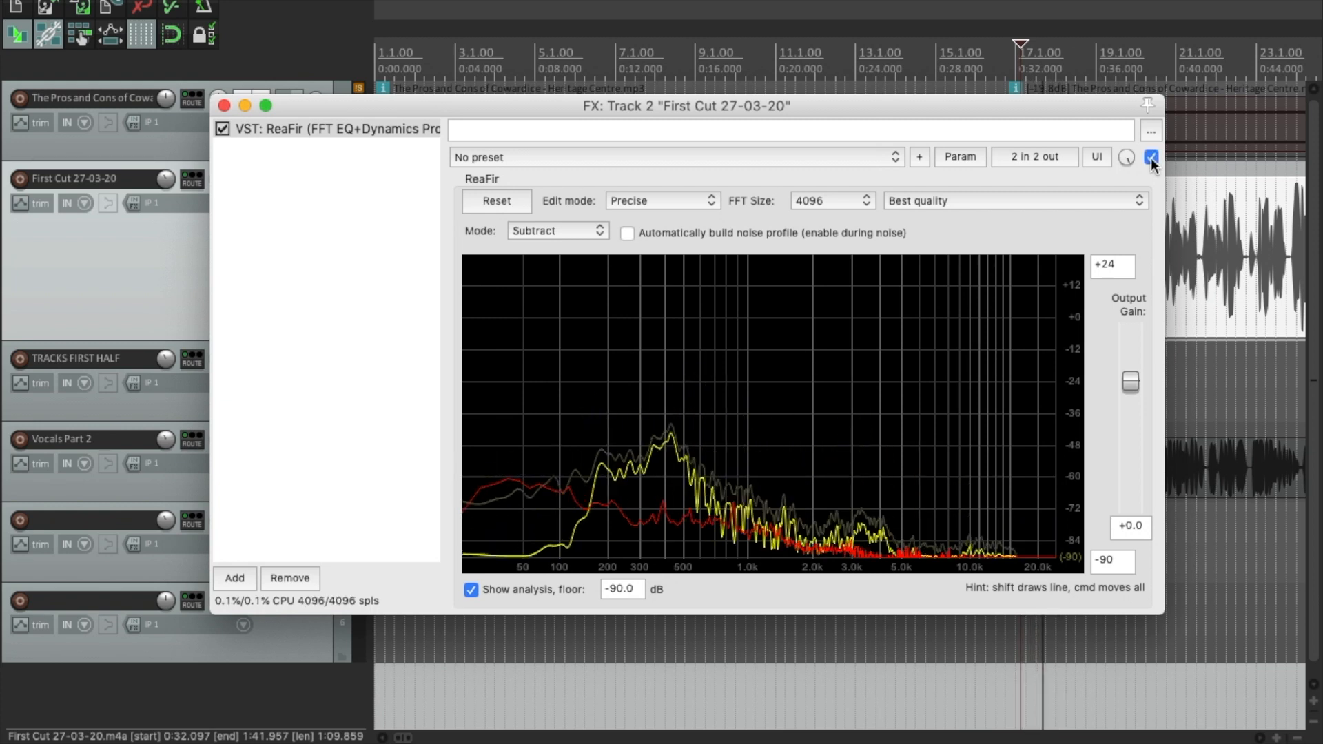
pyautogui.press('space')
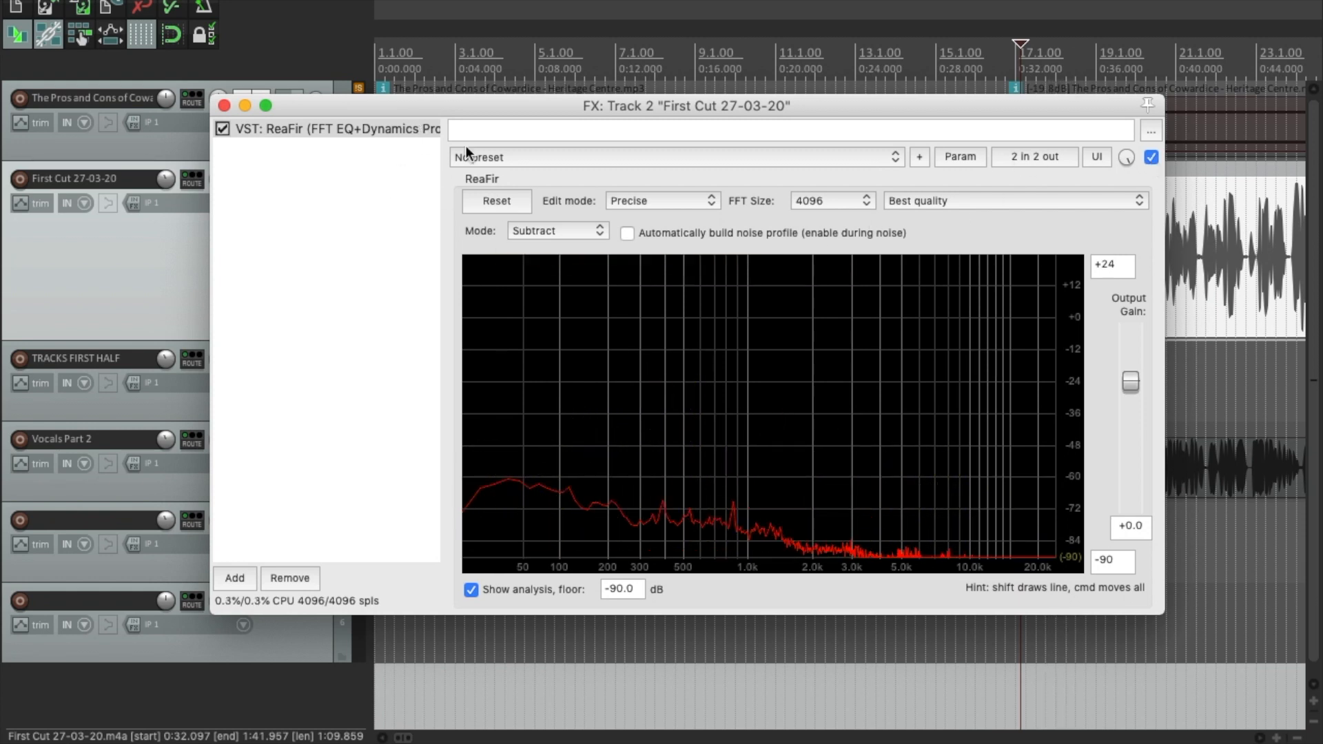
# Add the ReaEQ (Cockos) plugin to the First Cut 27-03-20 track's effects chain after ReaFir.
pyautogui.moveTo(475, 112); pyautogui.dragTo(511, 114)
pyautogui.moveTo(560, 105); pyautogui.dragTo(606, 108)
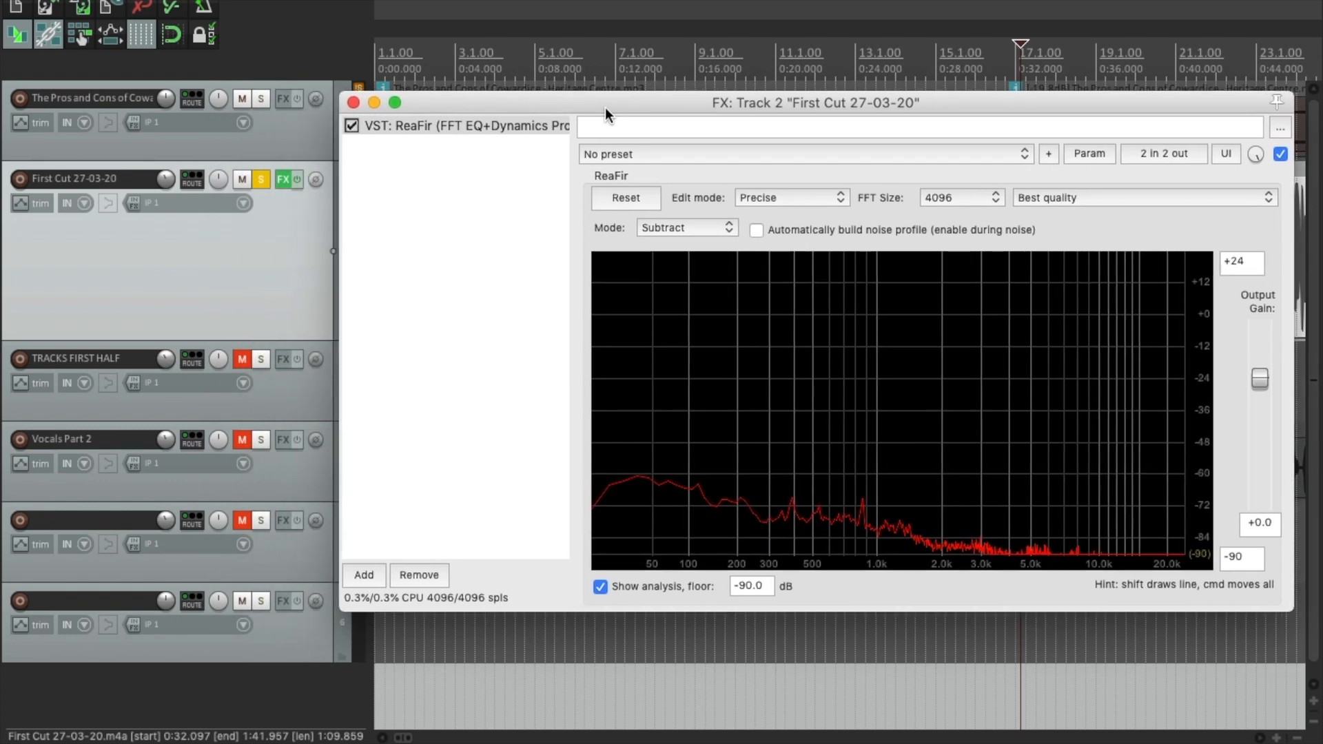
pyautogui.click(362, 573)
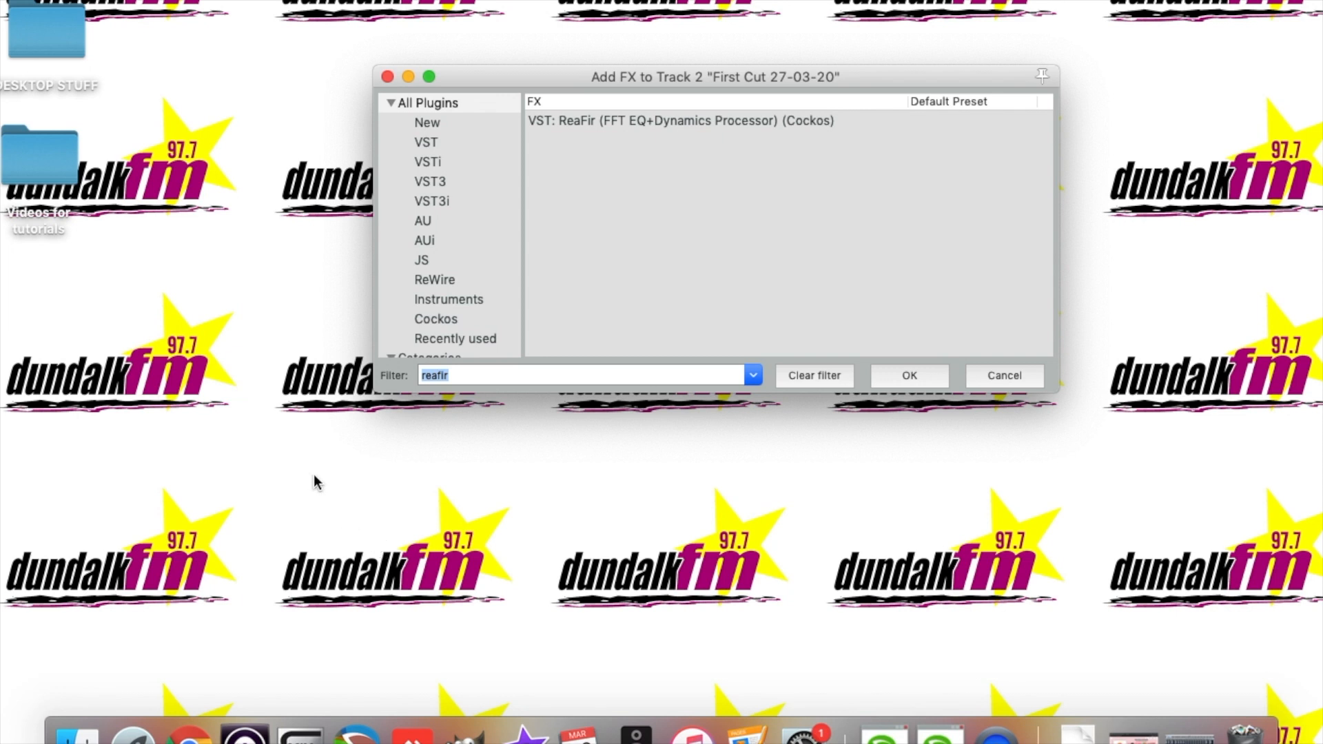
pyautogui.moveTo(465, 373); pyautogui.dragTo(405, 377)
pyautogui.write('reae1')
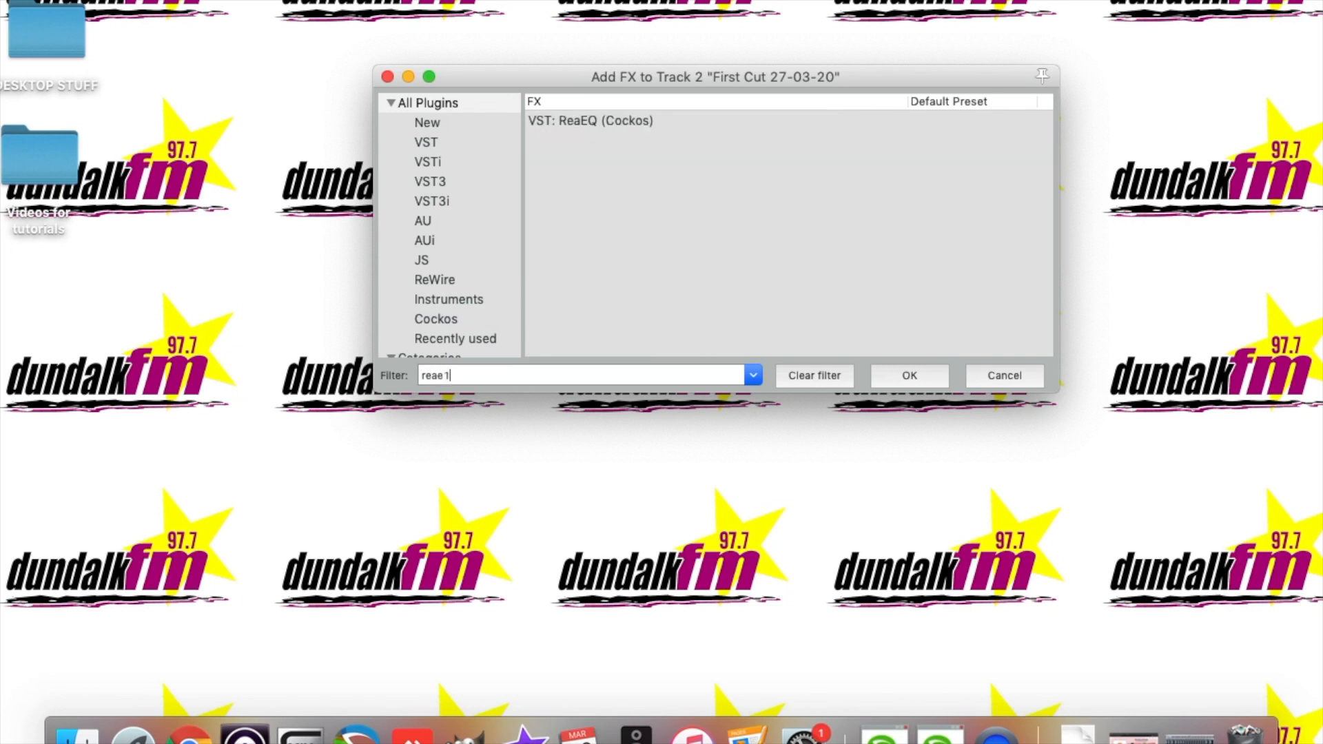
pyautogui.press('BackSpace')
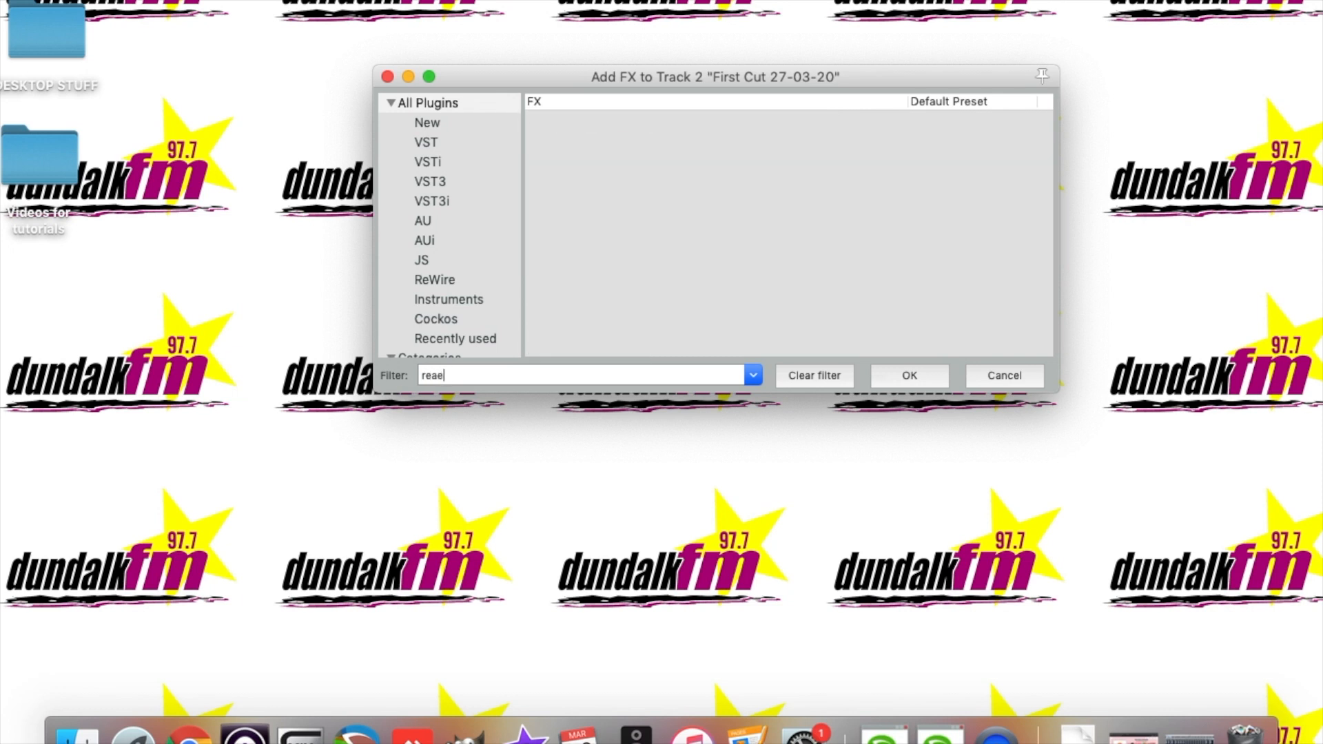
pyautogui.write('q')
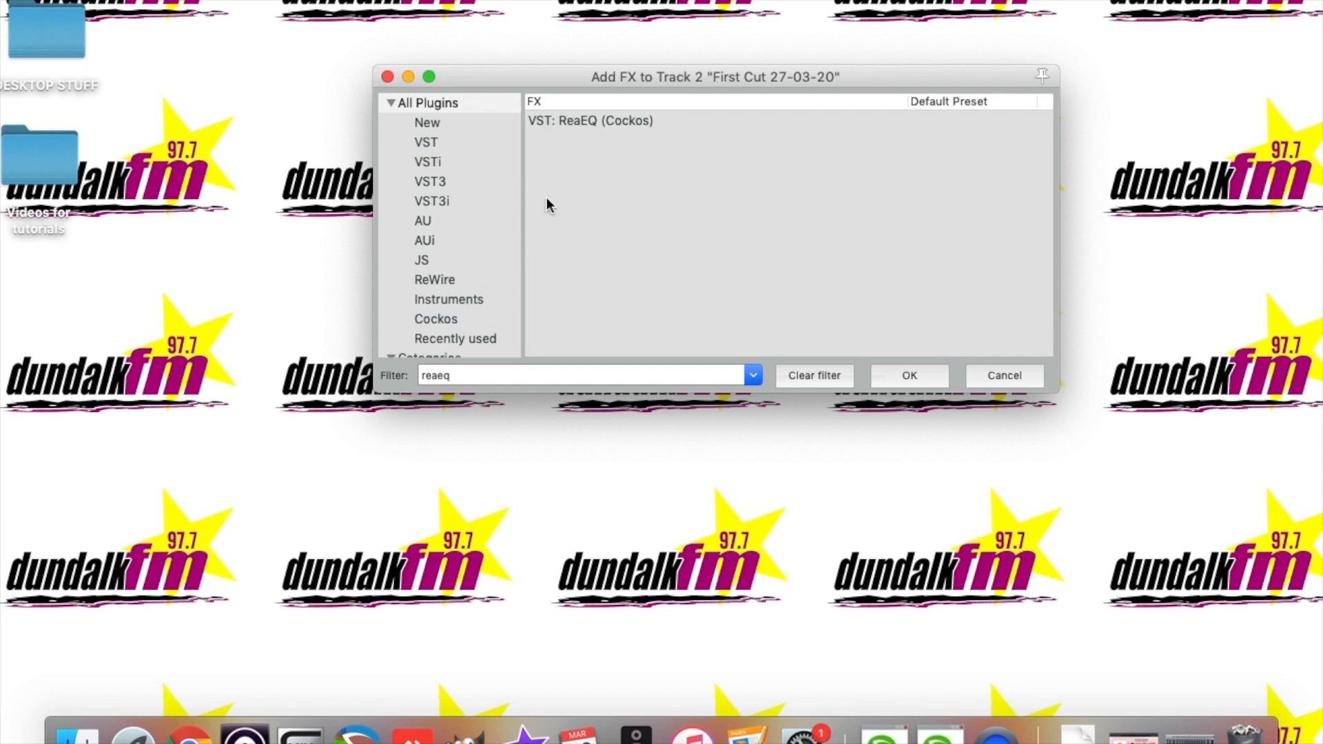
pyautogui.click(582, 122)
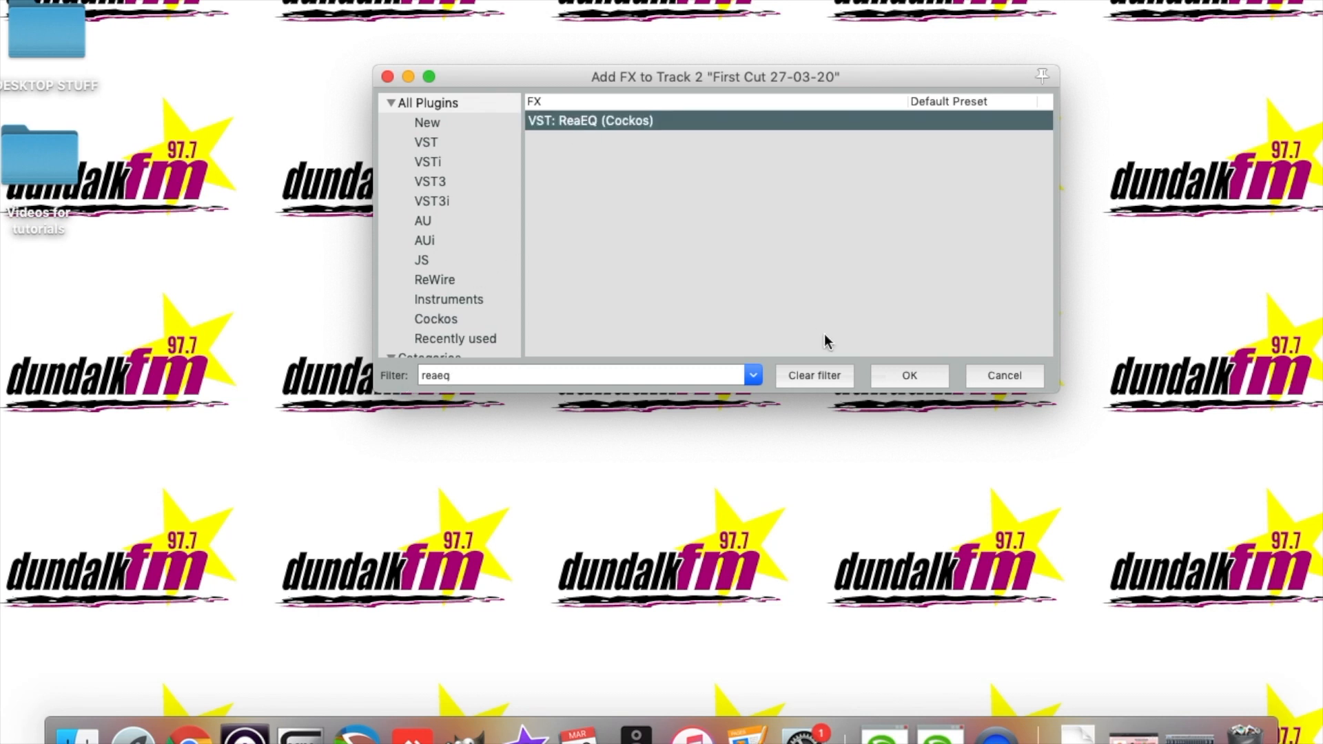
pyautogui.click(883, 374)
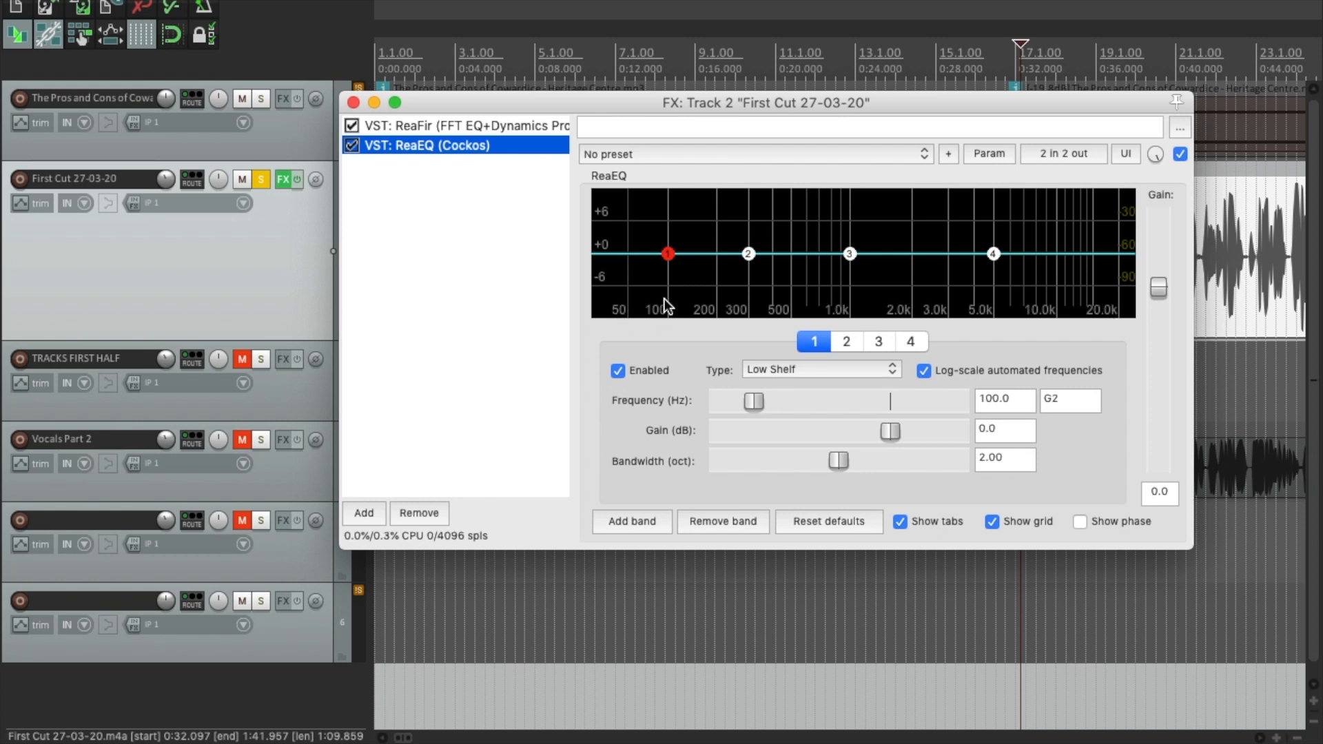
# Audition a low-shelf boost of about 12.8 dB near 112 Hz on ReaEQ band 1, and return its gain to about 0.4 dB.
pyautogui.moveTo(749, 254)
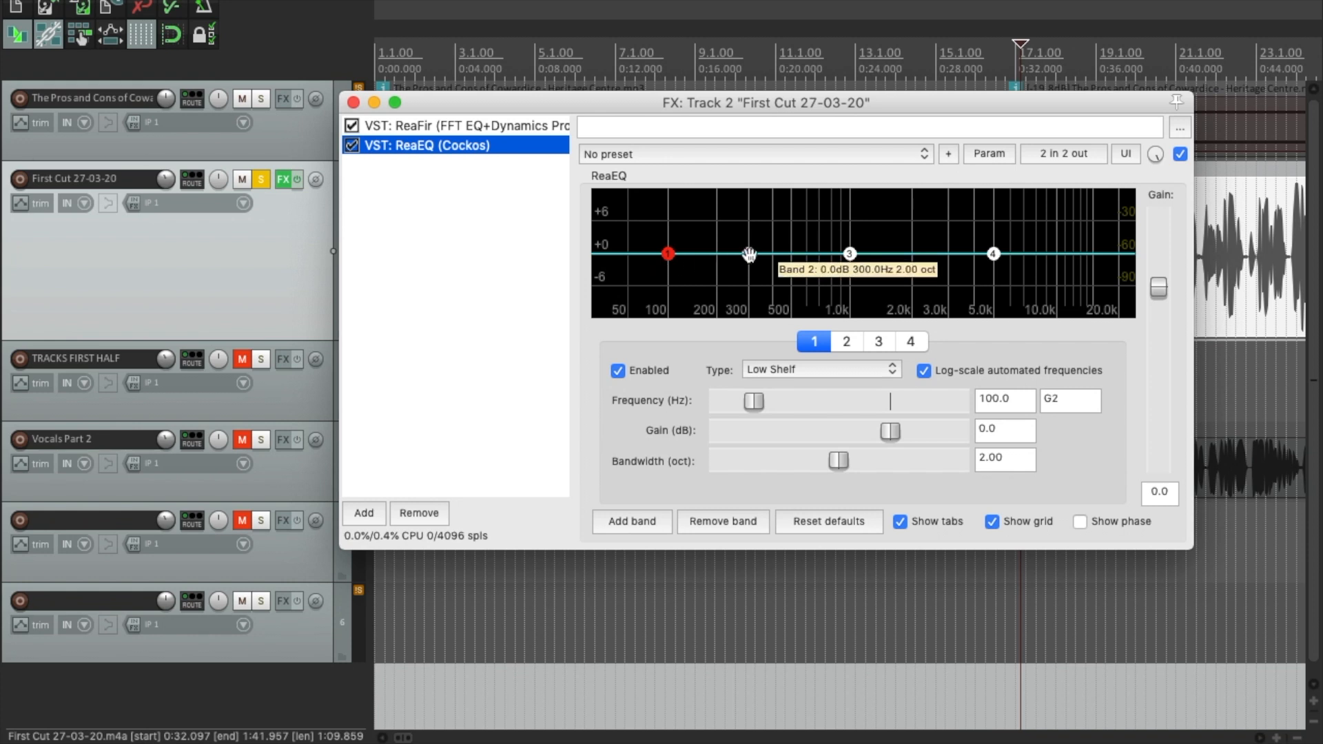
pyautogui.moveTo(668, 254); pyautogui.dragTo(673, 192)
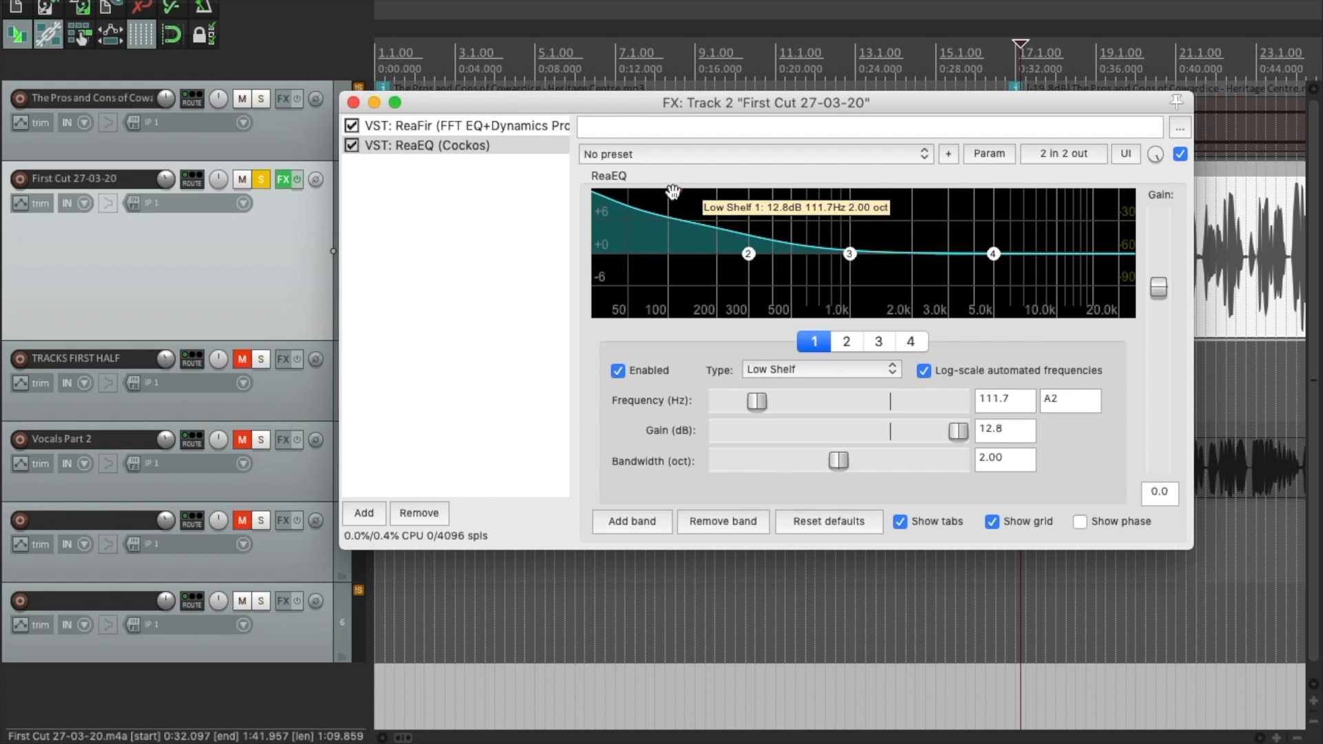
pyautogui.press('space')
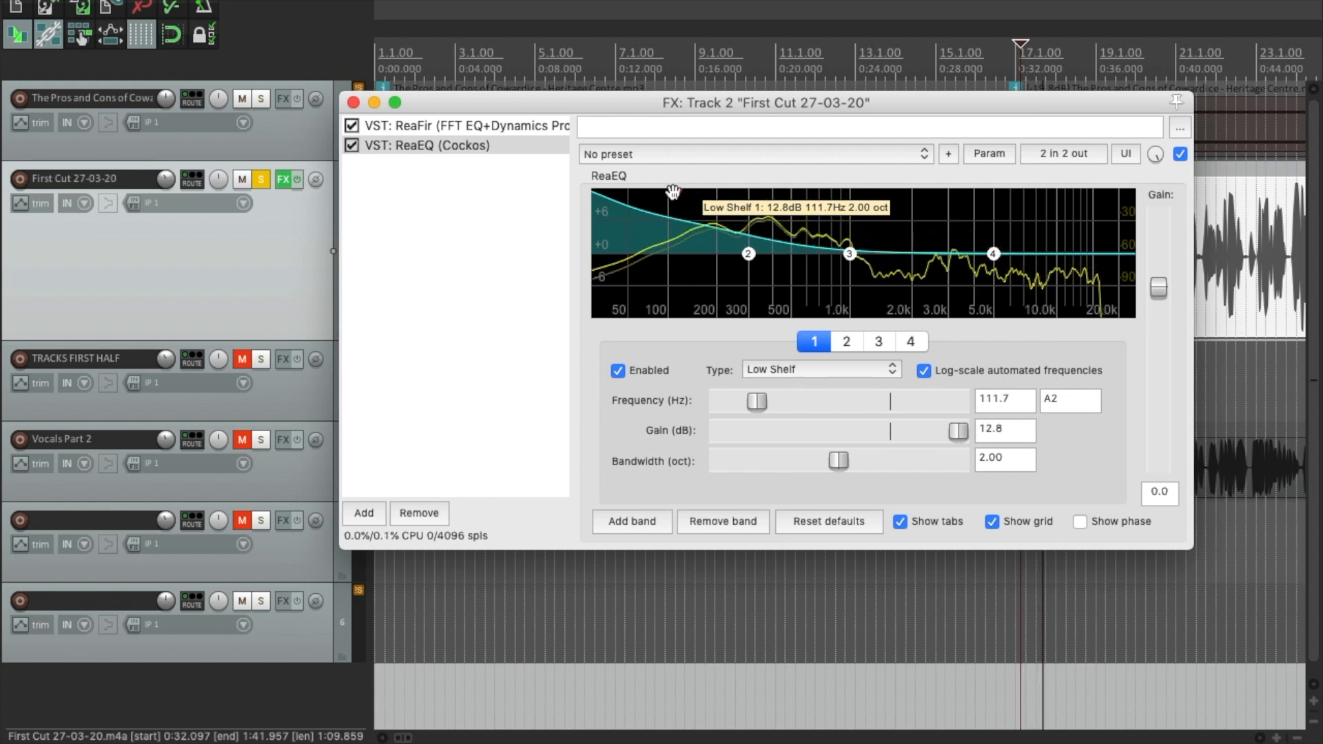
pyautogui.press('space')
pyautogui.moveTo(673, 192); pyautogui.dragTo(675, 250)
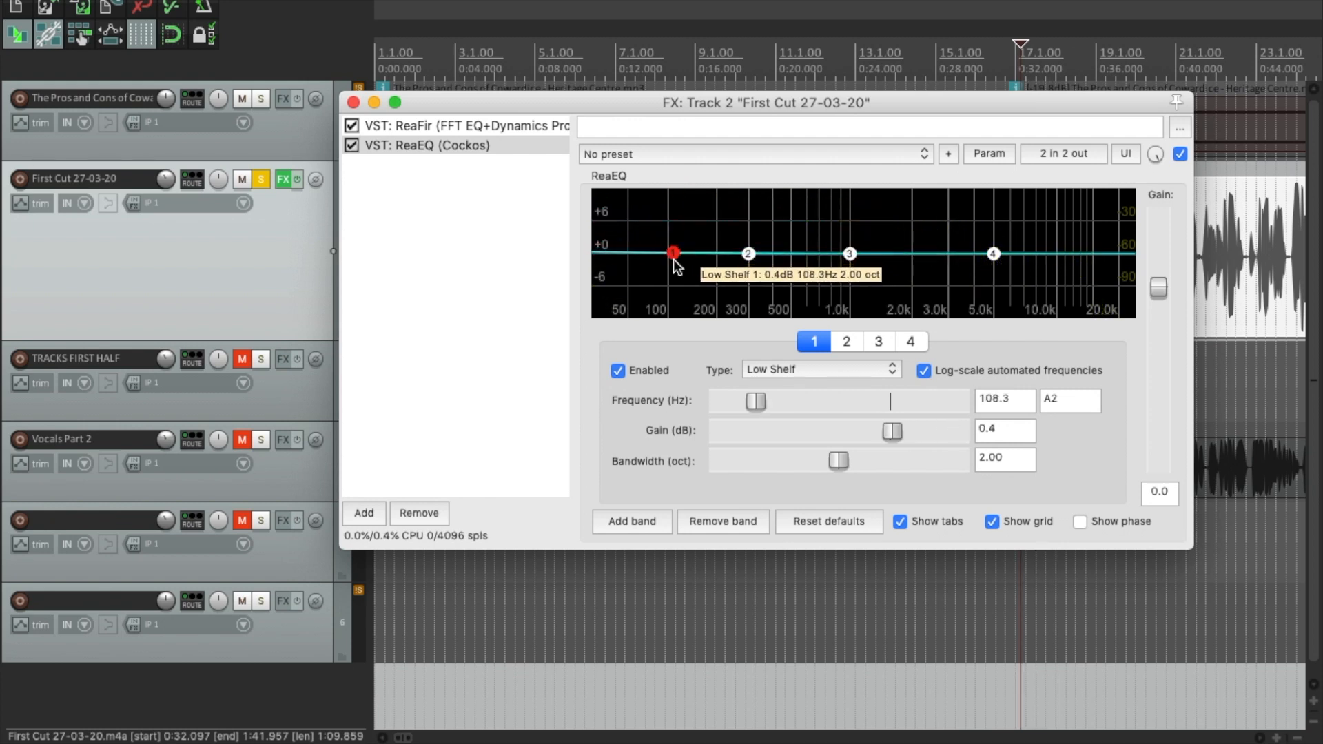
# Audition a high-shelf boost of about 13.1 dB near 4943 Hz on band 4, and bring its gain back to about 0.6 dB.
pyautogui.moveTo(993, 254); pyautogui.dragTo(997, 186)
pyautogui.press('space')
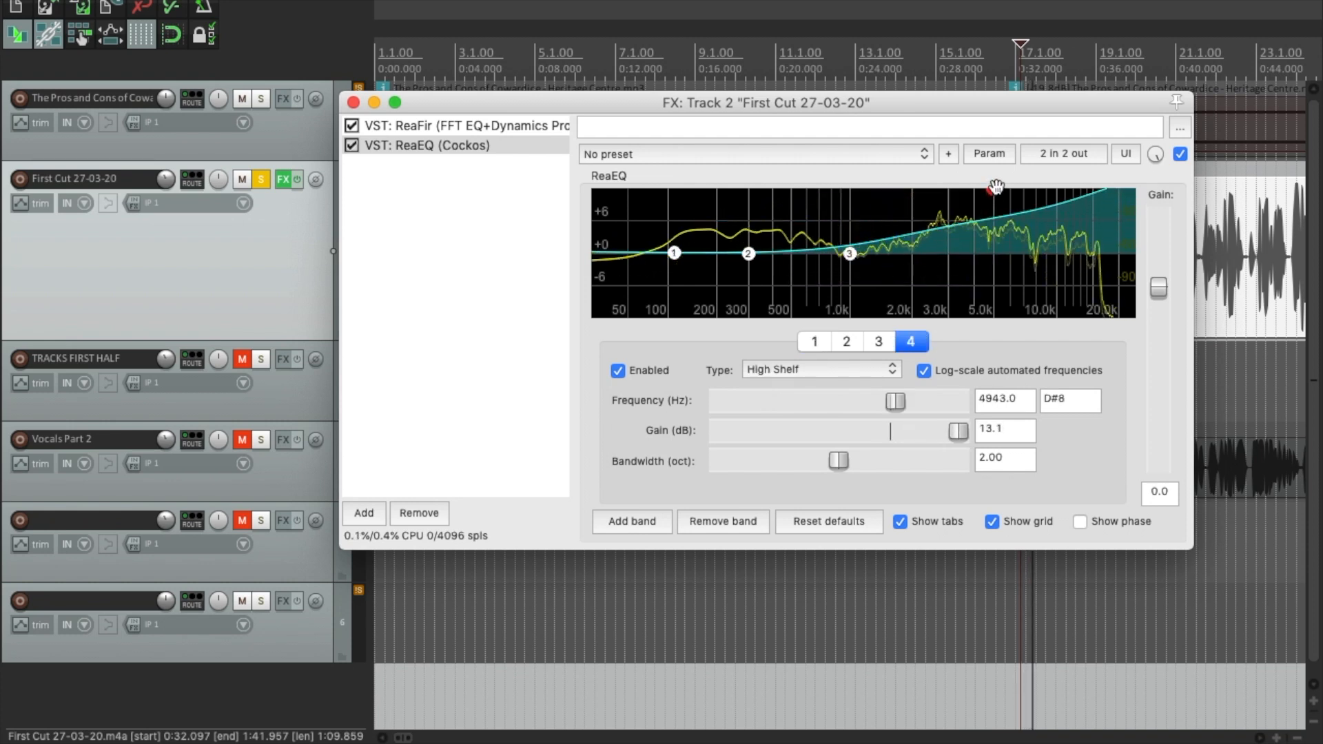
pyautogui.press('space')
pyautogui.moveTo(997, 187); pyautogui.dragTo(1001, 271)
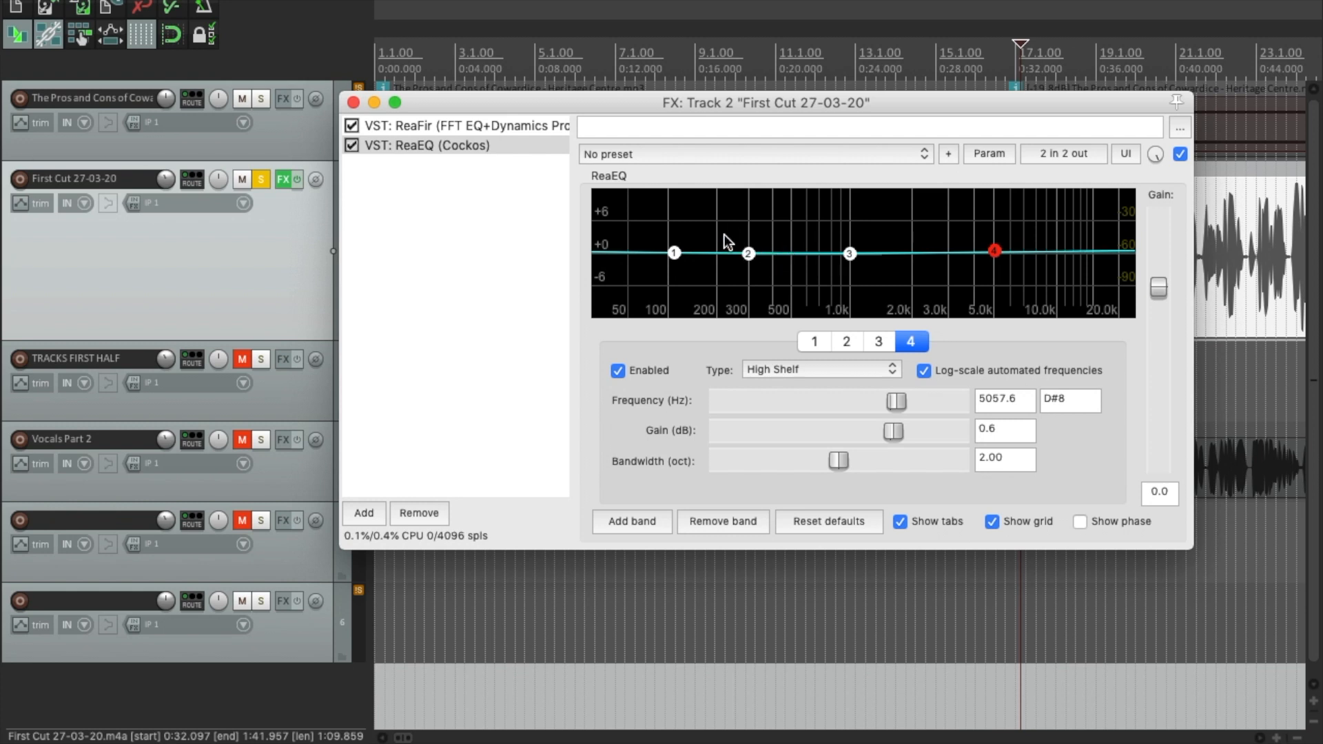
# Change ReaEQ band 1 to a High Pass filter with its cutoff frequency at about 57.4 Hz.
pyautogui.moveTo(675, 255)
pyautogui.moveTo(675, 255); pyautogui.dragTo(670, 257)
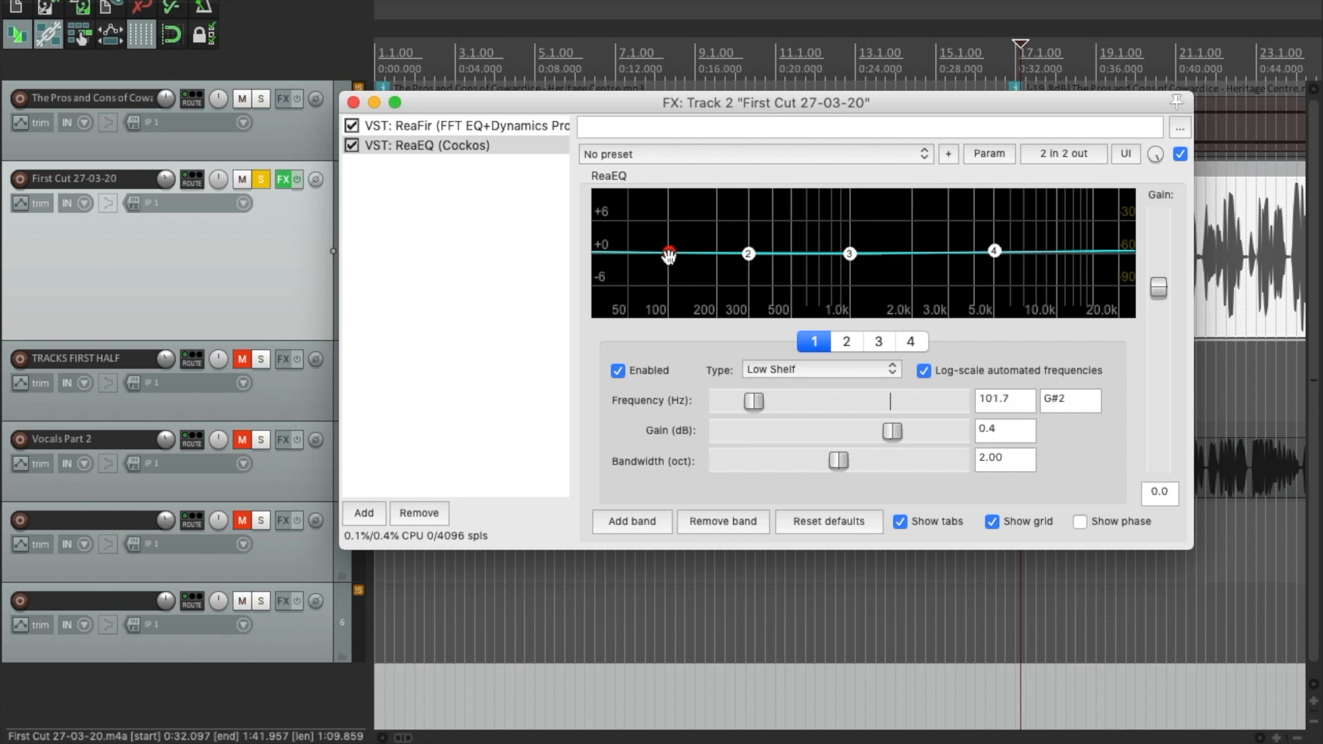
pyautogui.moveTo(669, 255)
pyautogui.click(800, 371)
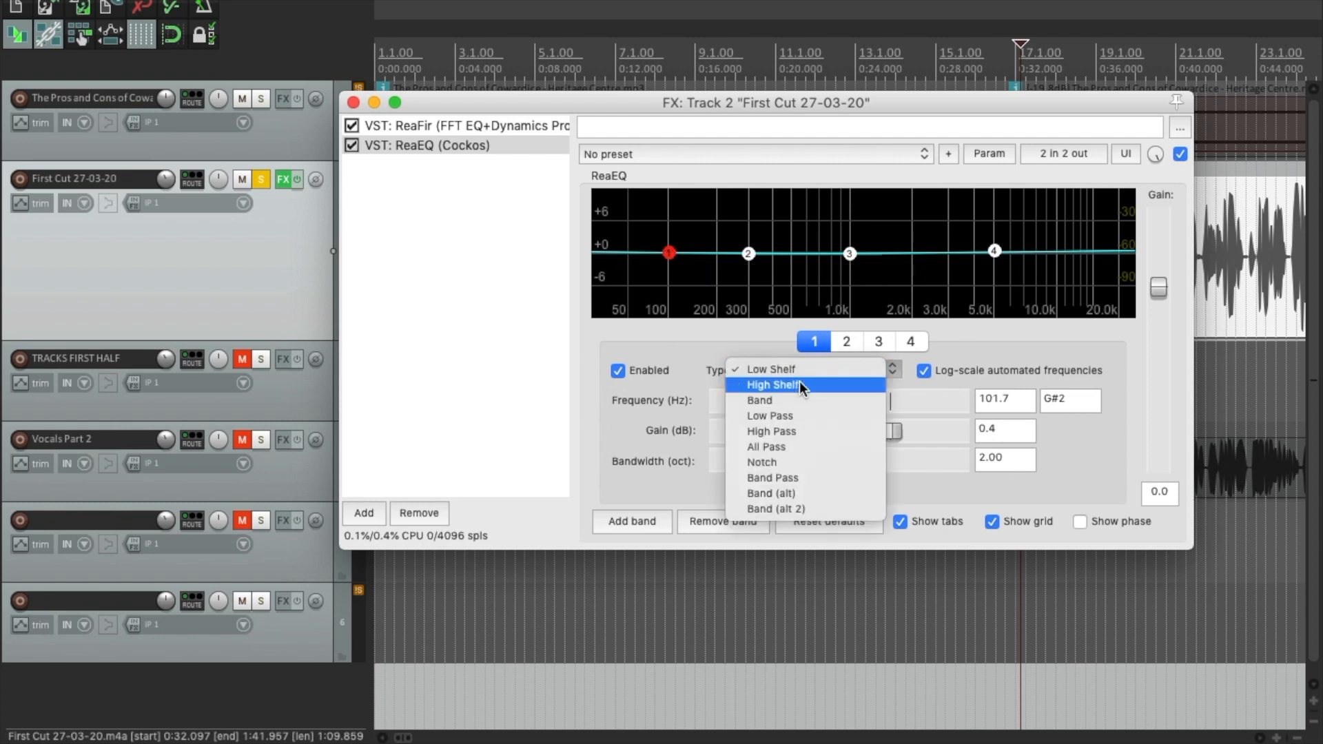
pyautogui.click(793, 431)
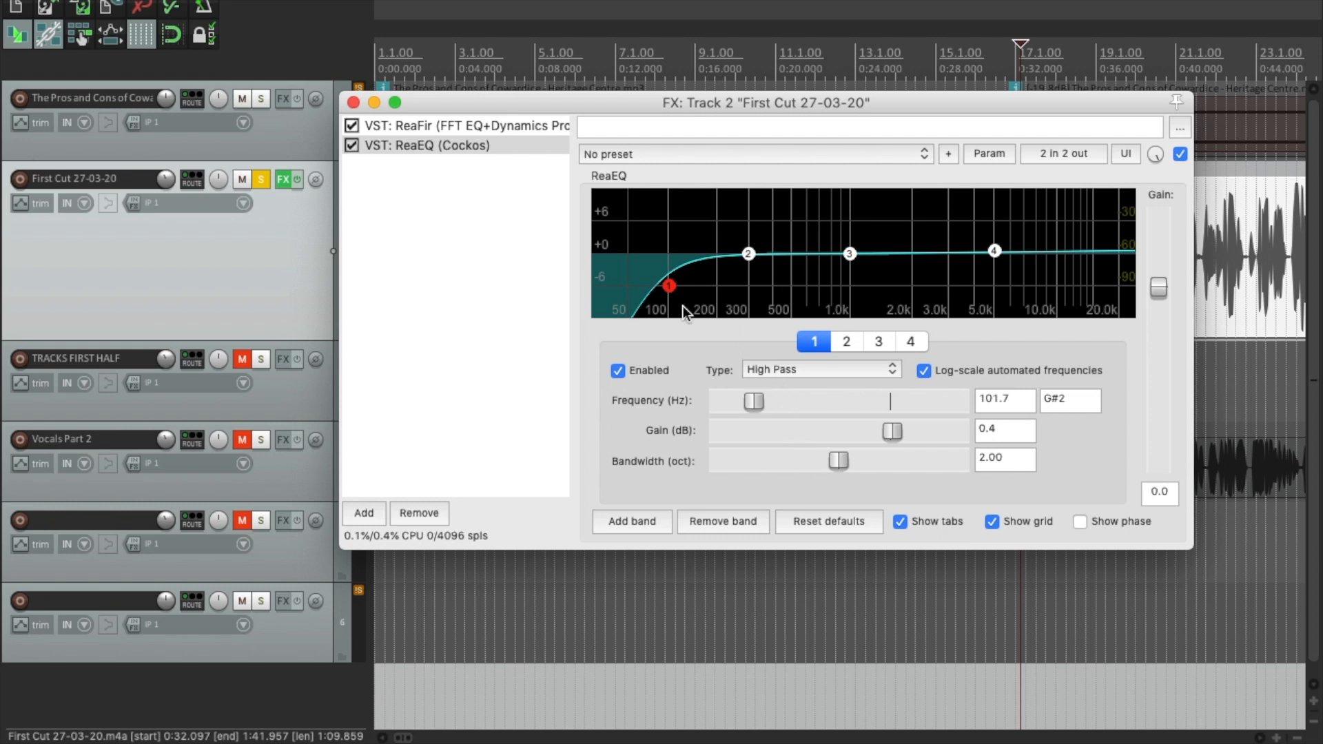
pyautogui.moveTo(669, 291)
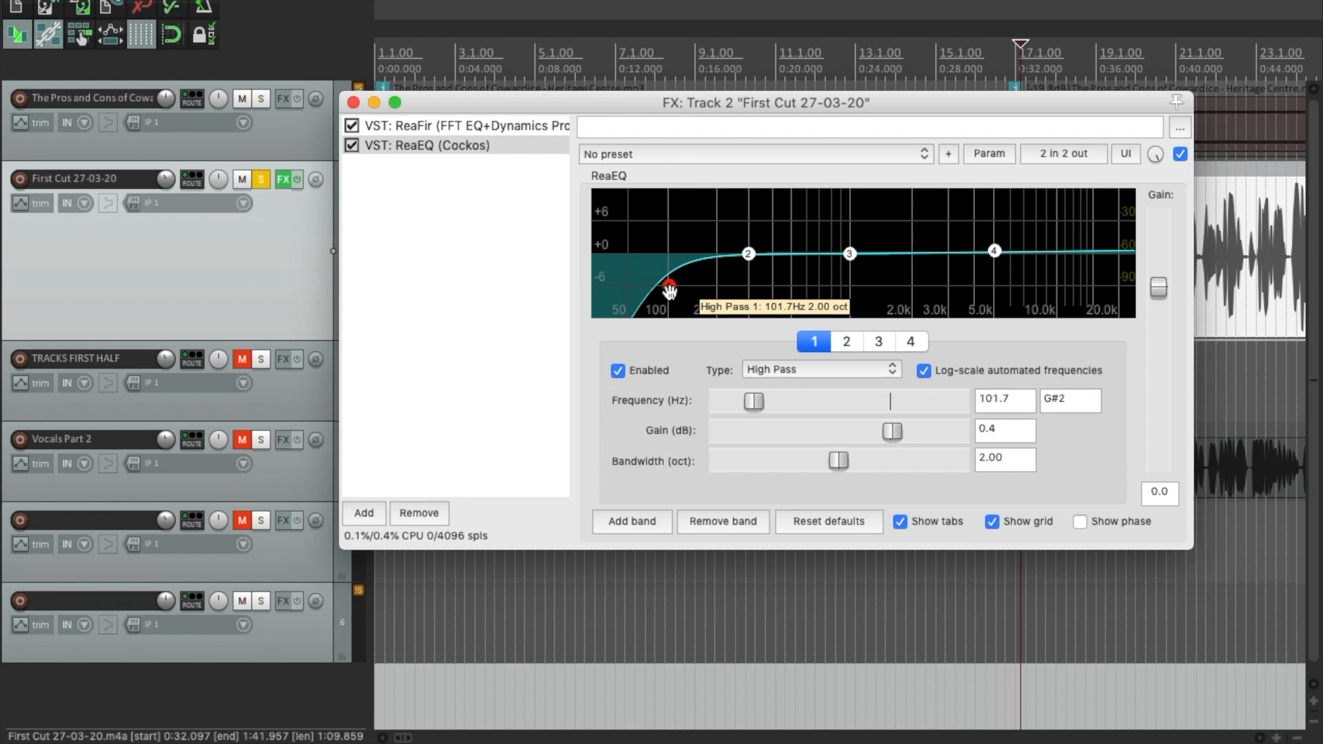
pyautogui.moveTo(669, 291); pyautogui.dragTo(630, 290)
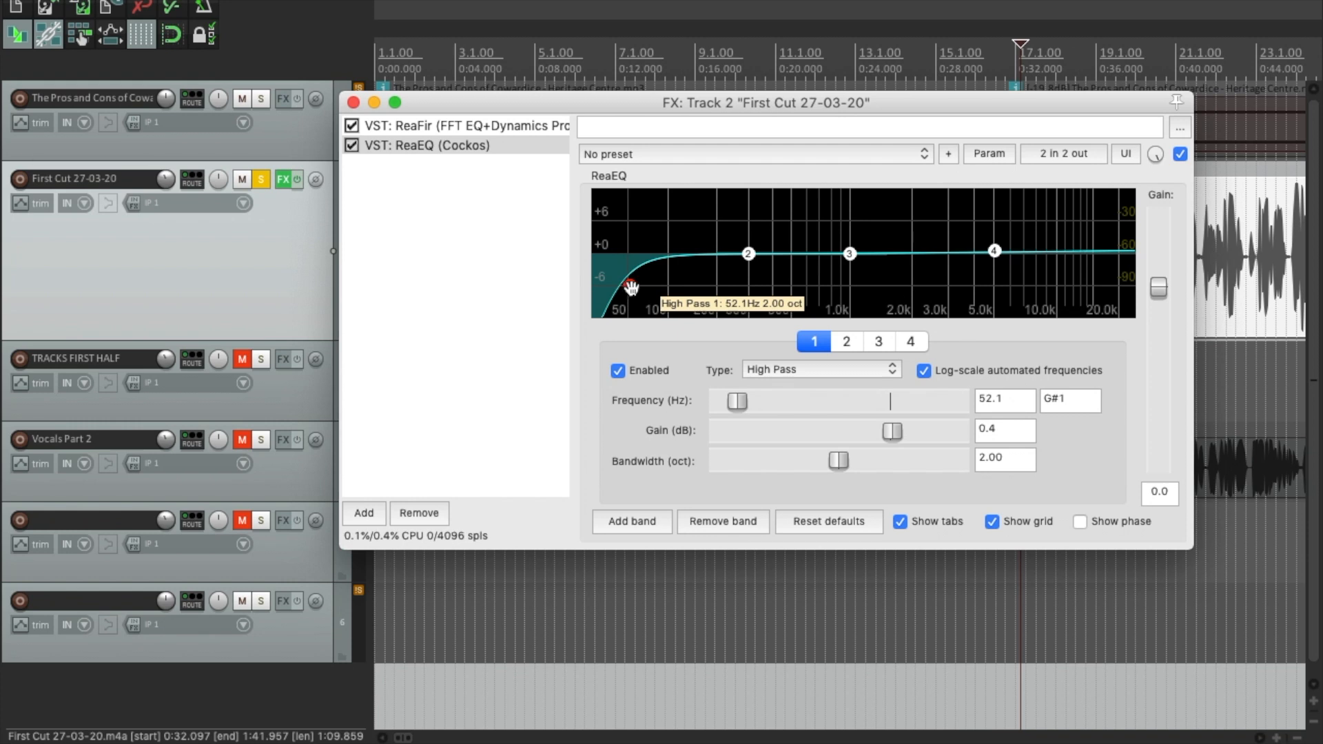
pyautogui.moveTo(631, 288); pyautogui.dragTo(636, 289)
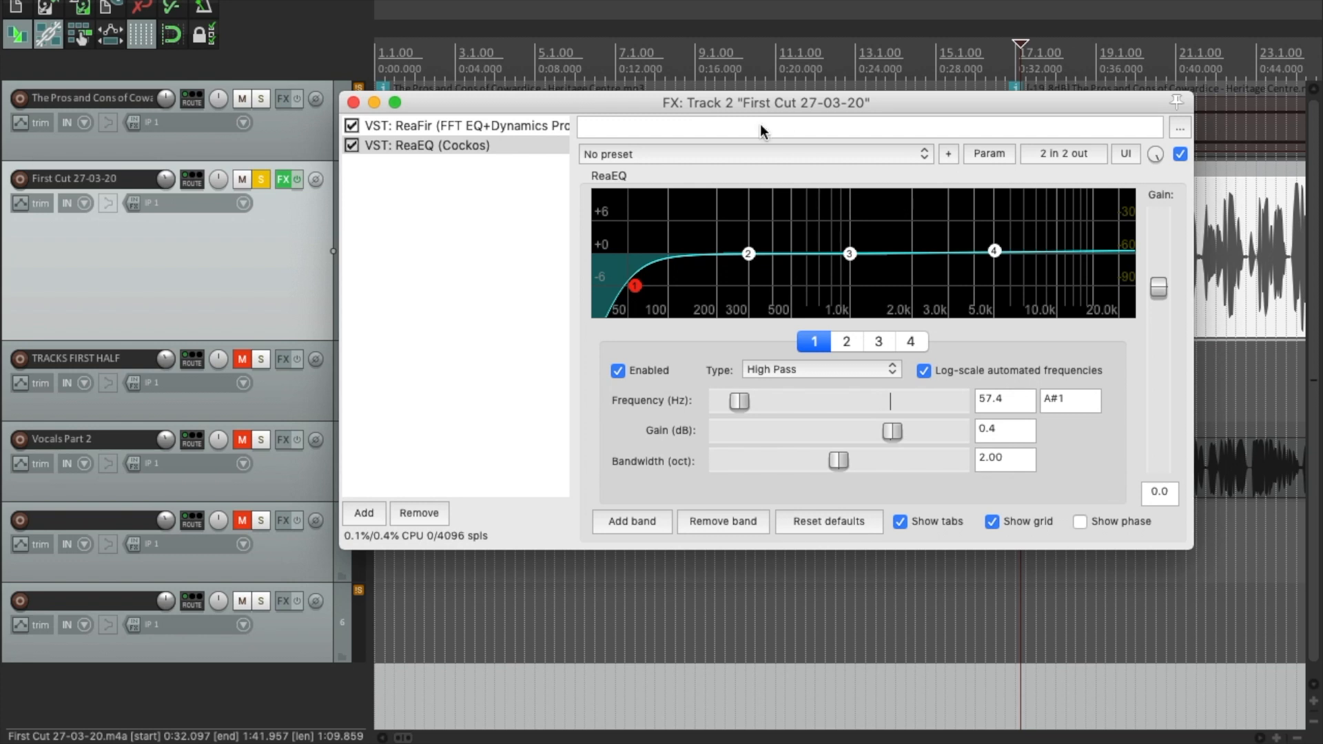
# Play the start of the vocal clip with ReaEQ bypassed and enabled to compare the high-pass filter's effect.
pyautogui.click(1180, 153)
pyautogui.press('space')
pyautogui.click(1180, 153)
pyautogui.press('space')
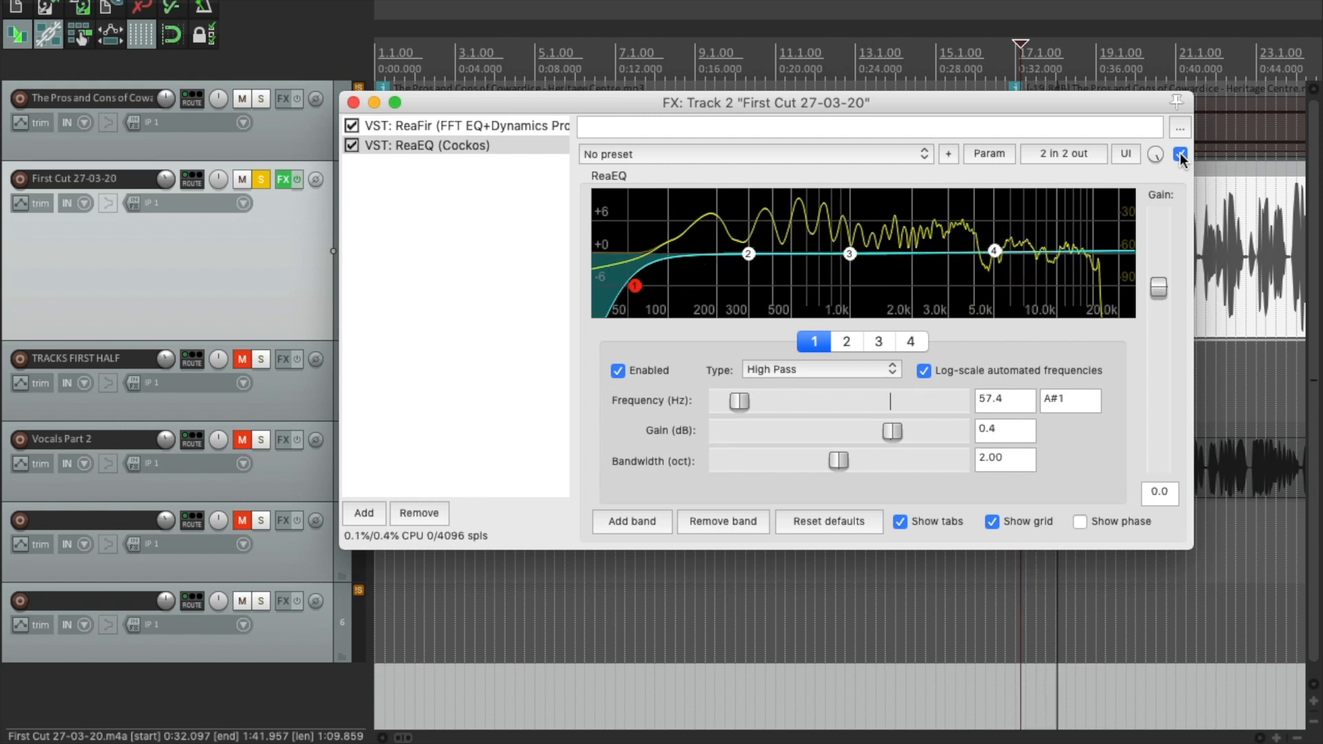
pyautogui.press('space')
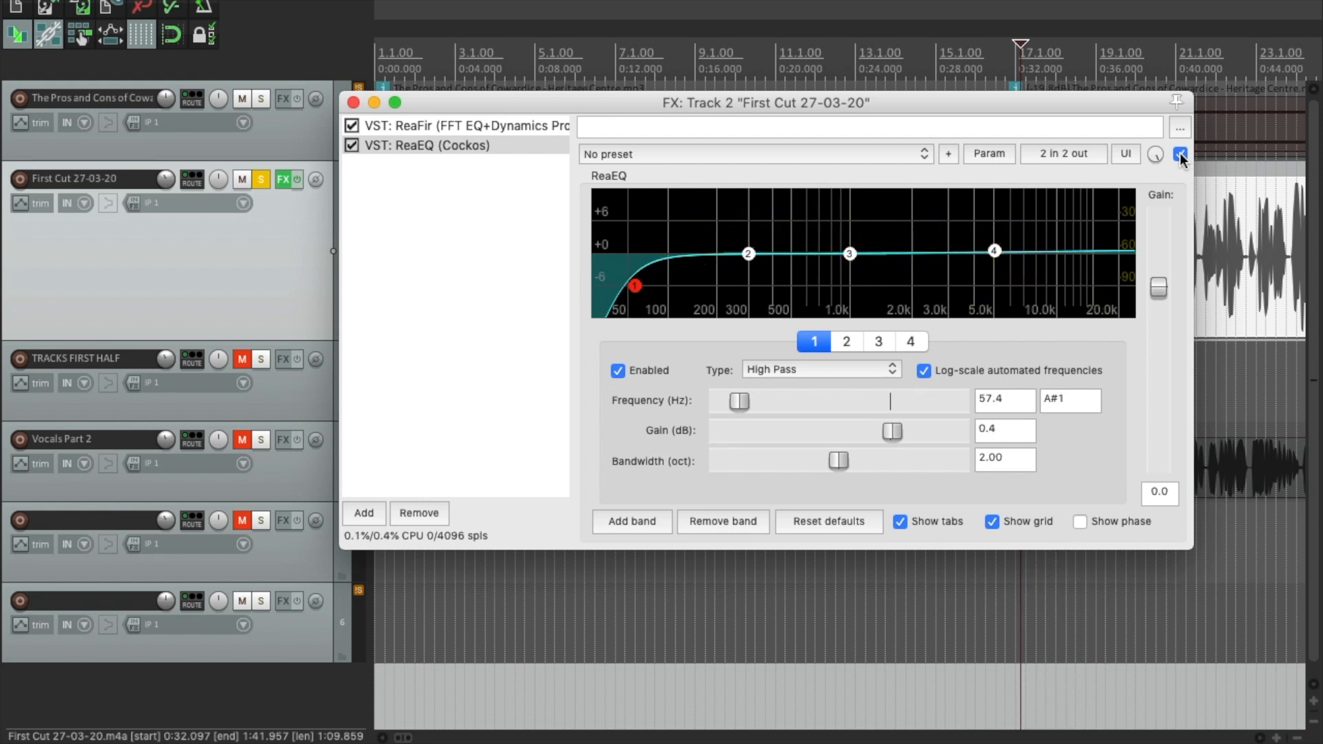
# Set the band 4 high shelf to a gentle boost of about 2.1 dB at about 3929 Hz.
pyautogui.moveTo(853, 254)
pyautogui.moveTo(995, 251)
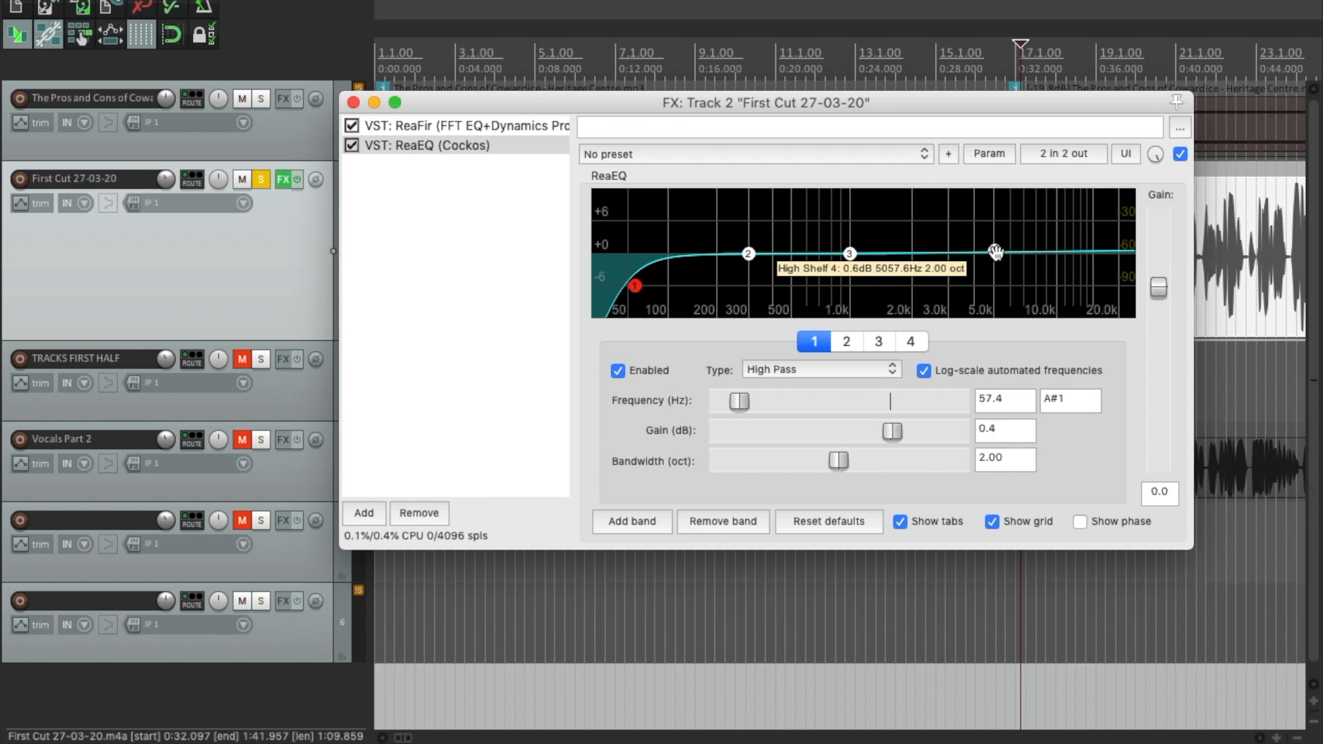
pyautogui.click(995, 251)
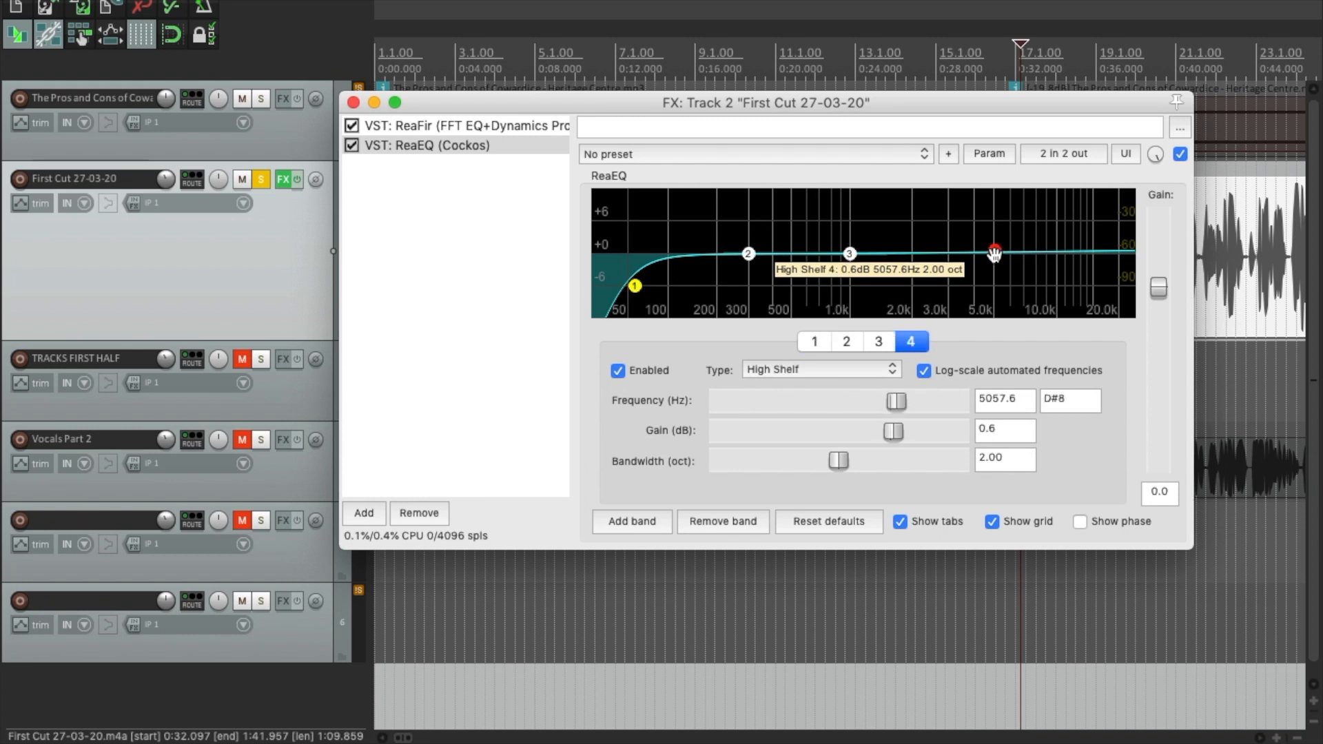
pyautogui.moveTo(995, 251); pyautogui.dragTo(972, 246)
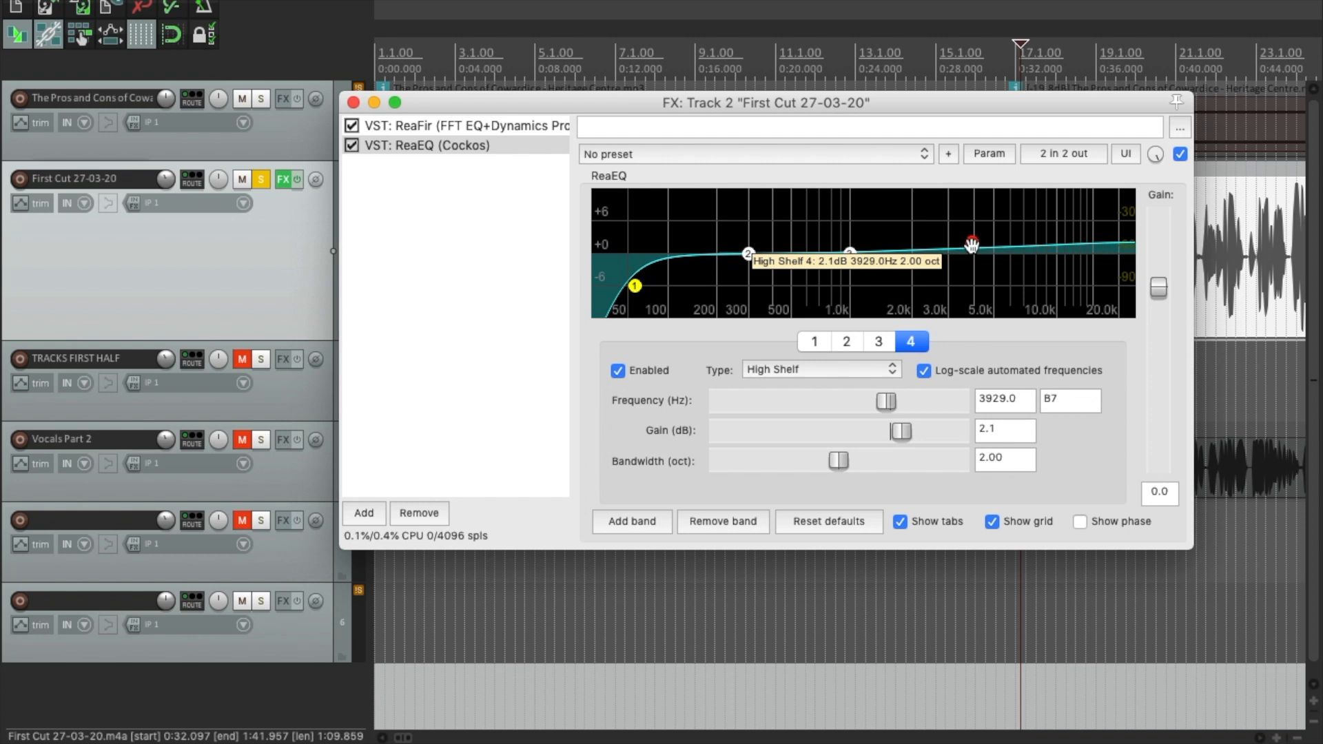
# Shape band 3 into a narrow cut of about -1.9 dB at about 1736.5 Hz with a bandwidth of about 0.23 octaves.
pyautogui.click(849, 255)
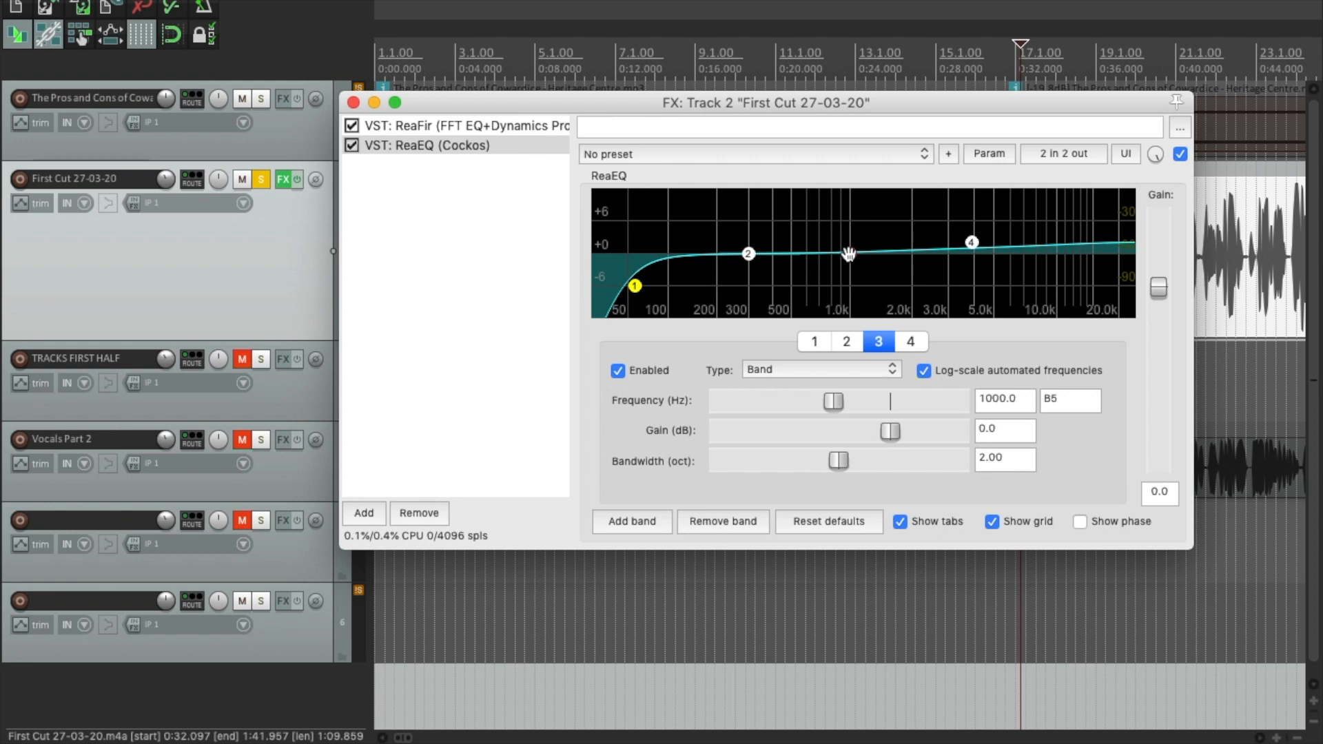
pyautogui.moveTo(849, 255); pyautogui.dragTo(854, 188)
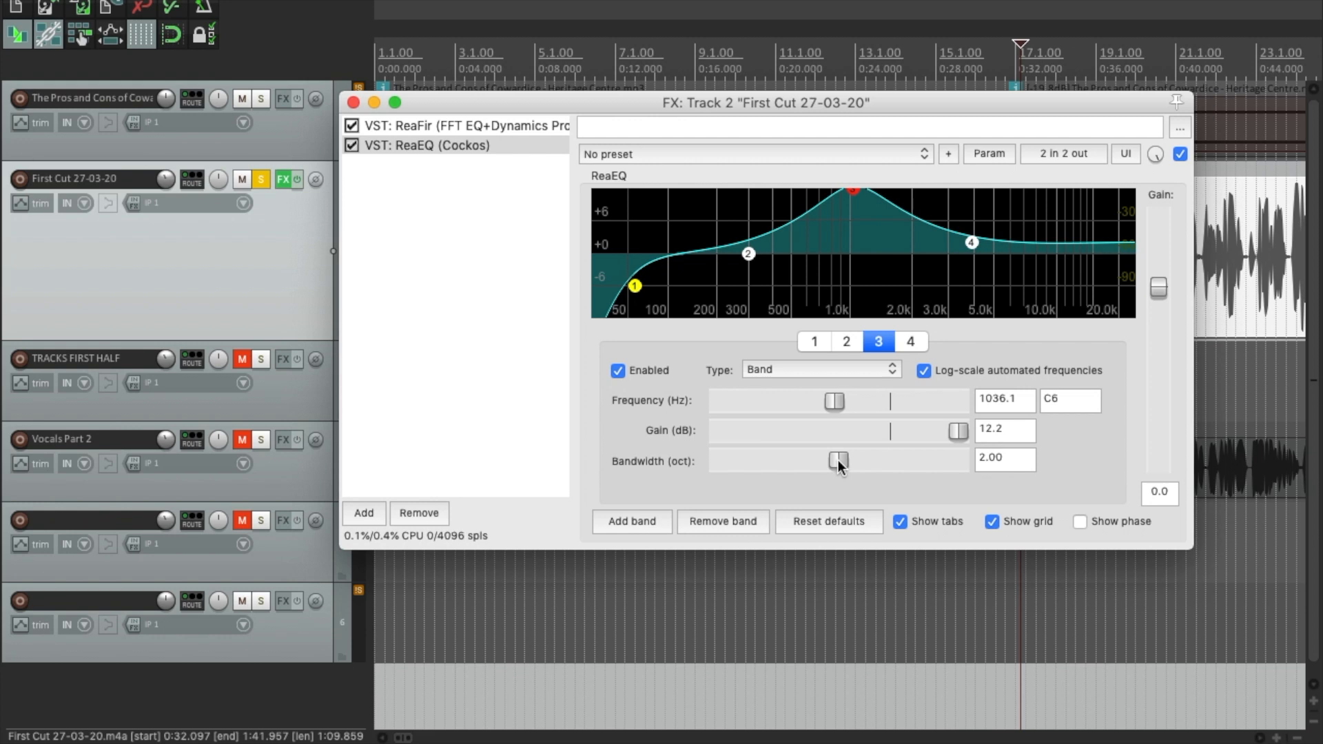
pyautogui.moveTo(838, 461); pyautogui.dragTo(733, 490)
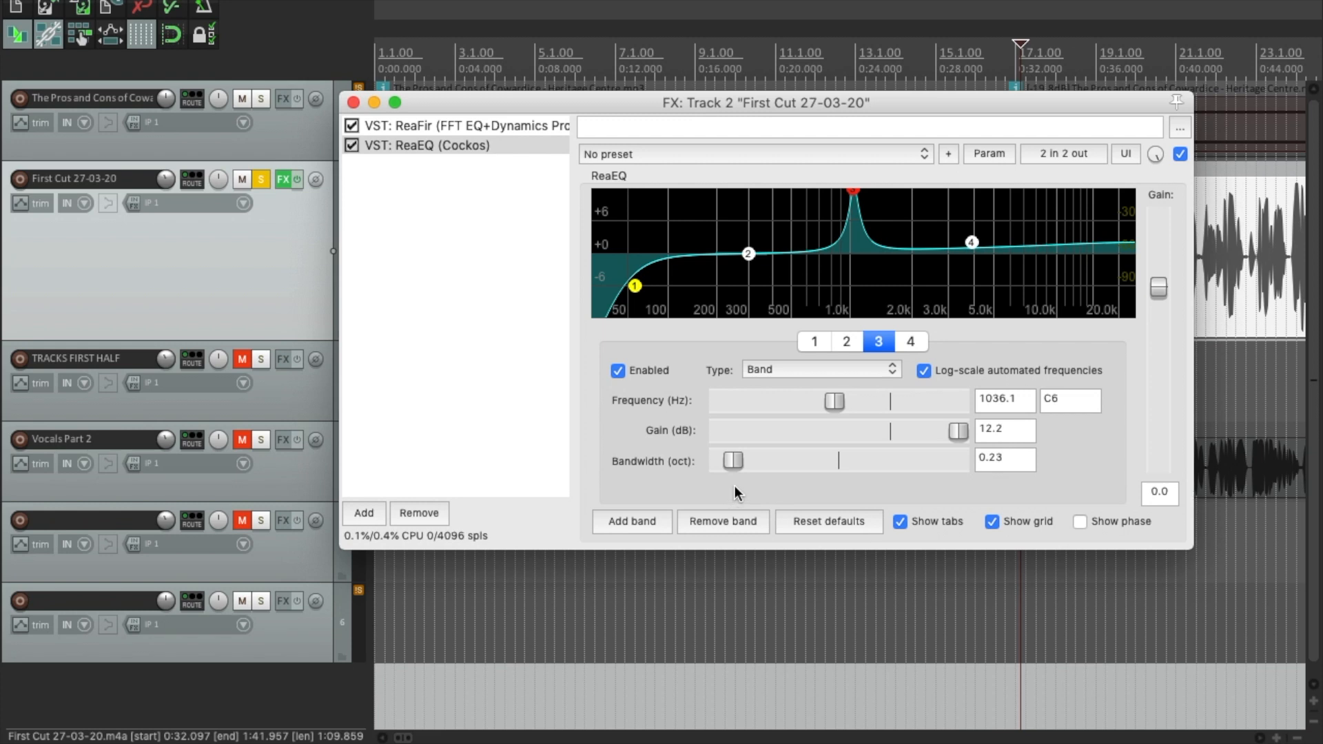
pyautogui.moveTo(854, 192); pyautogui.dragTo(895, 268)
pyautogui.press('space')
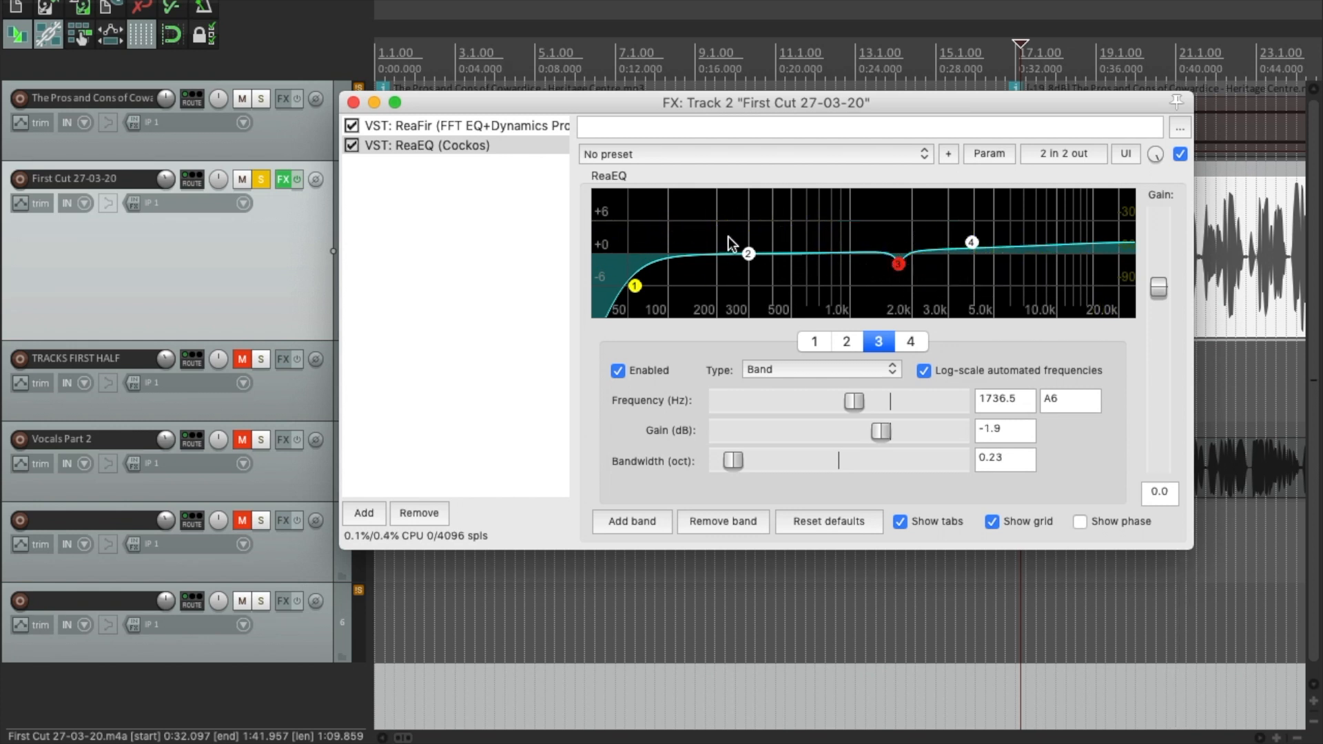
# Shape band 2 into a narrow cut of about -1.3 dB at about 190.3 Hz with a bandwidth of about 0.44 octaves.
pyautogui.moveTo(748, 254); pyautogui.dragTo(769, 240)
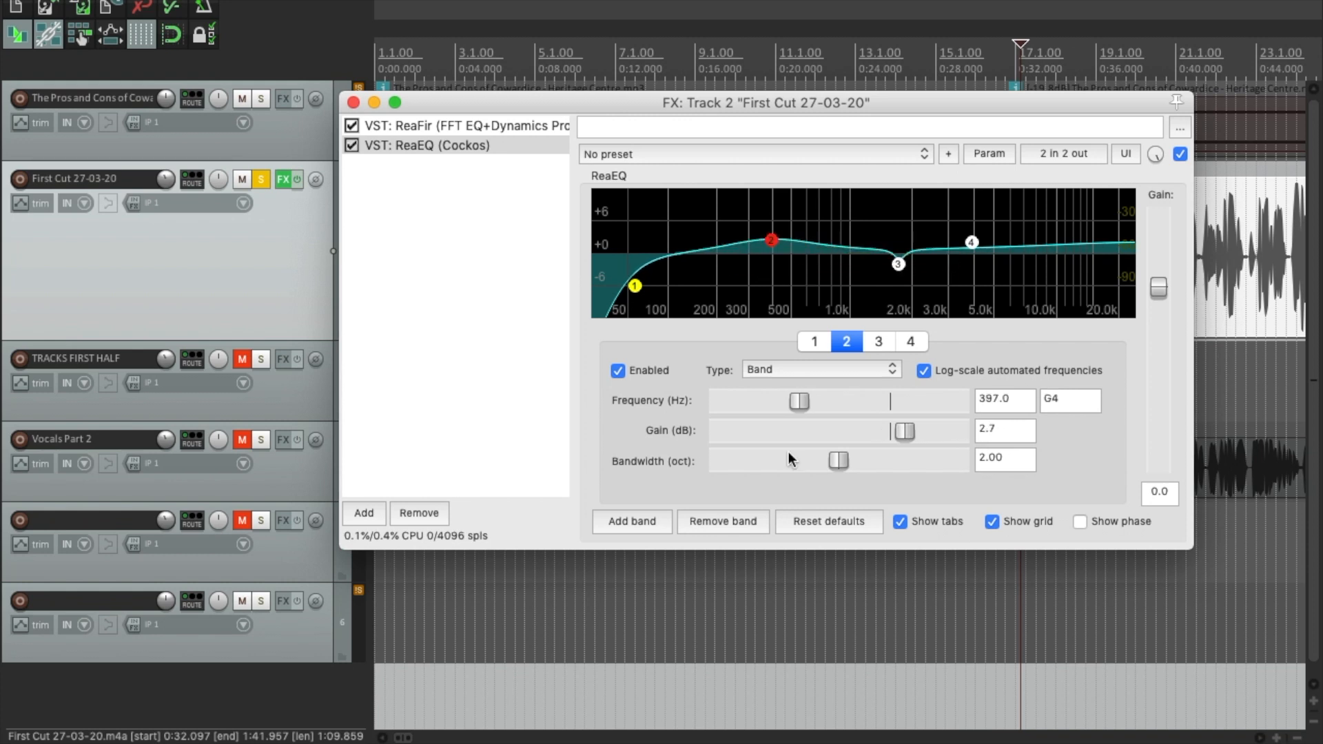
pyautogui.moveTo(839, 460); pyautogui.dragTo(745, 460)
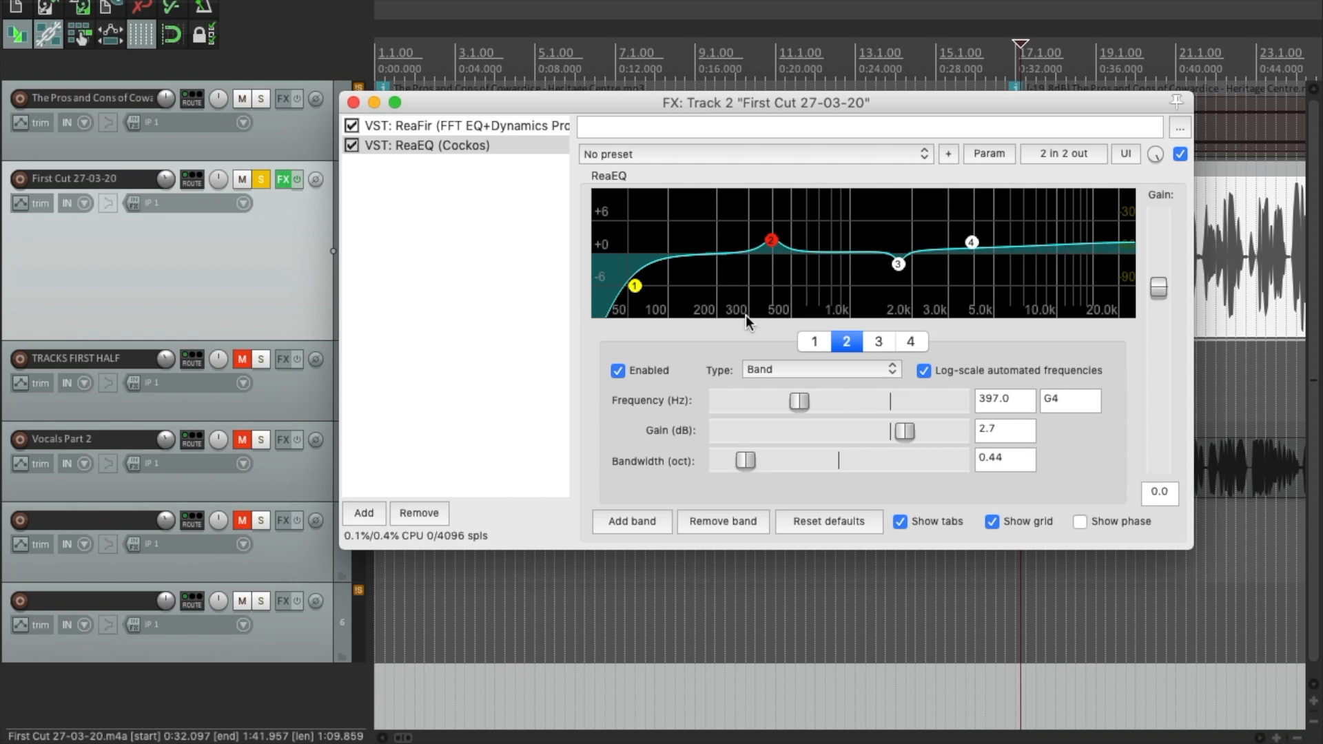
pyautogui.moveTo(769, 240)
pyautogui.mouseDown()
pyautogui.moveTo(767, 205)
pyautogui.moveTo(688, 177)
pyautogui.moveTo(703, 172)
pyautogui.moveTo(712, 262)
pyautogui.mouseUp()
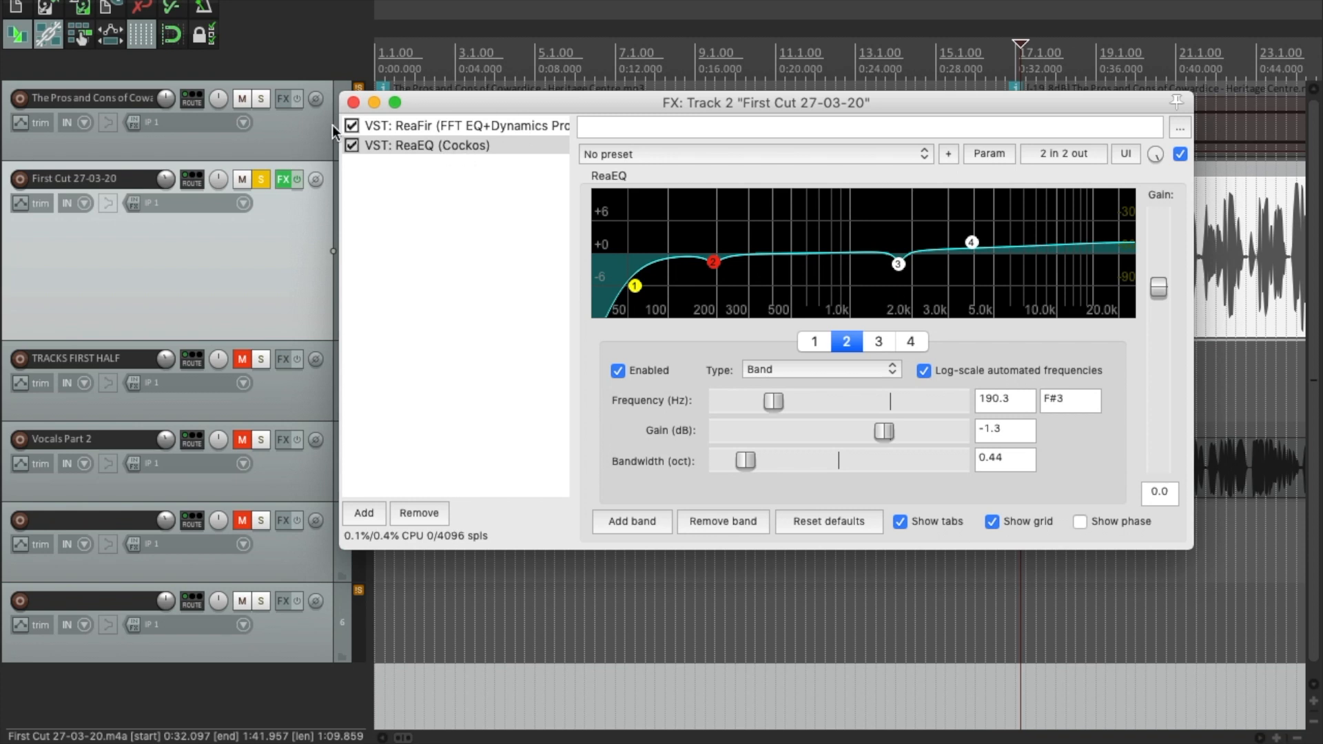
# Play the vocal clip and toggle ReaEQ off and on to compare the full four-band EQ with the unequalised sound.
pyautogui.press('space')
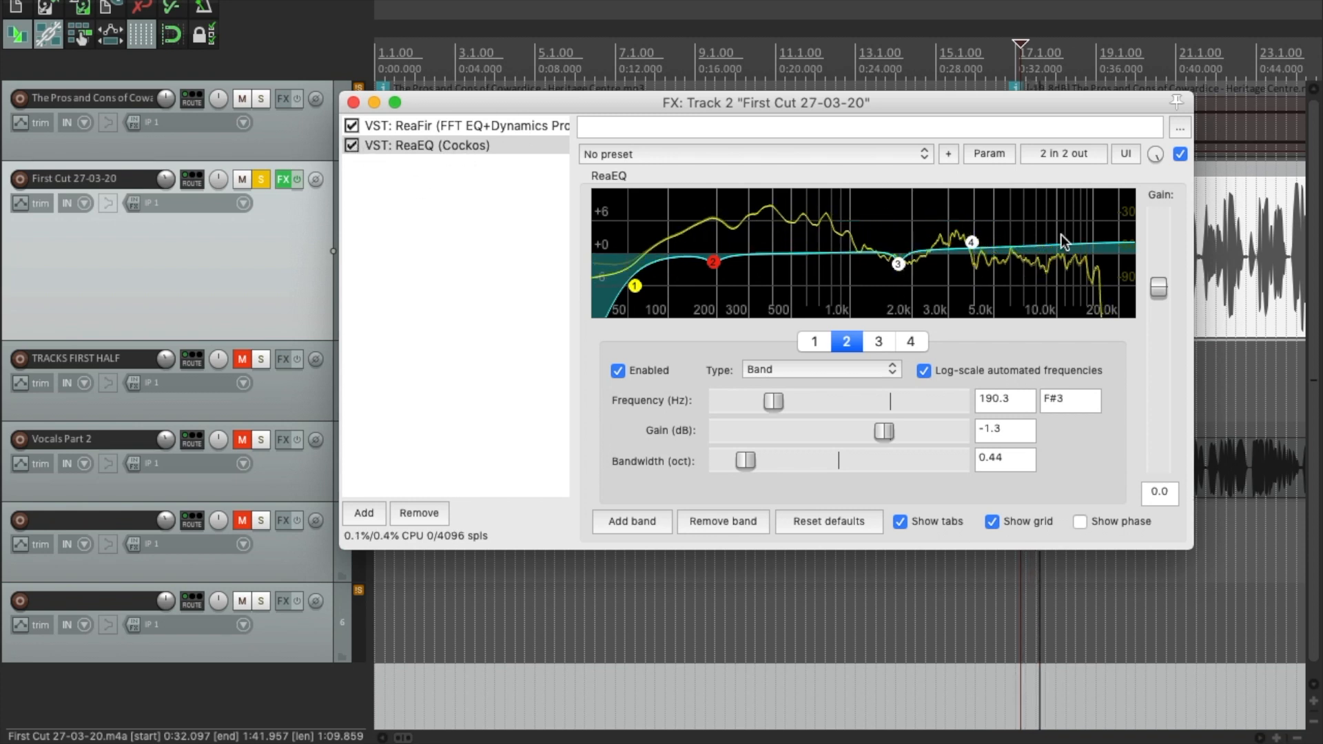
pyautogui.click(1180, 154)
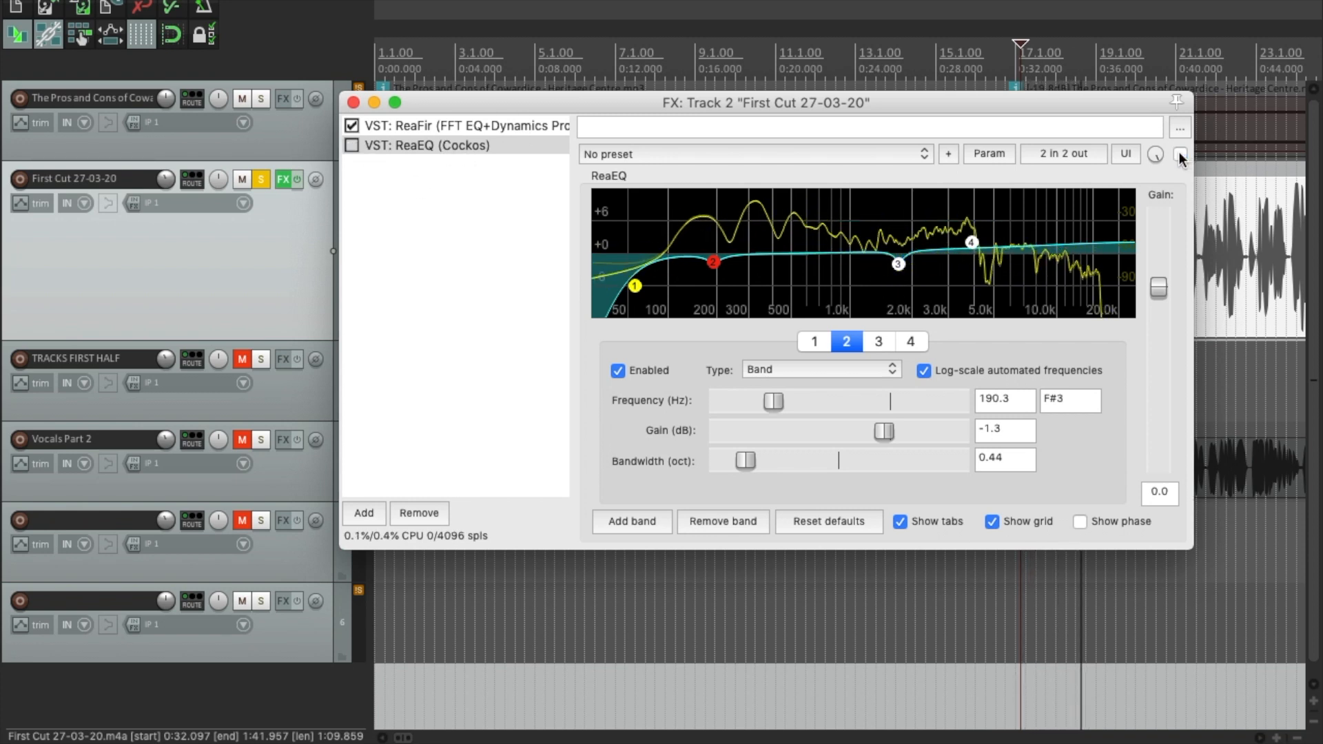
pyautogui.click(1180, 154)
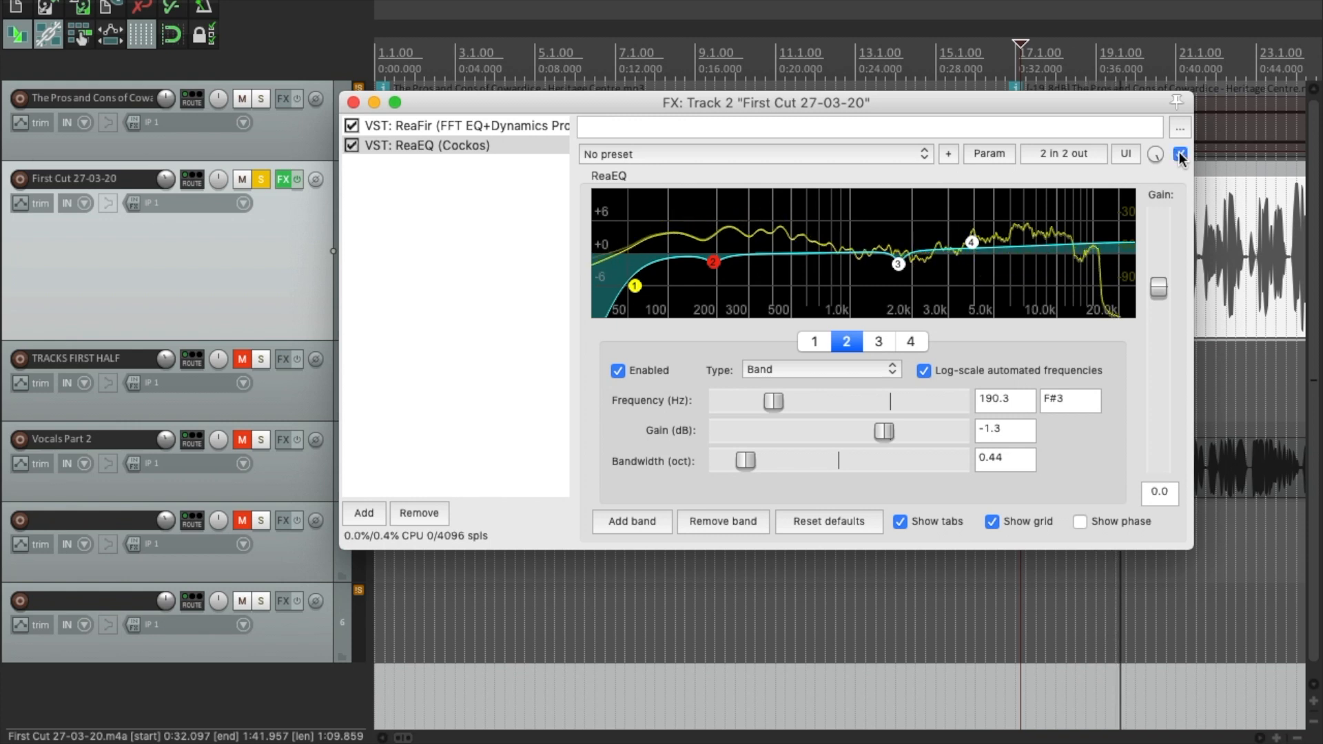
pyautogui.press('space')
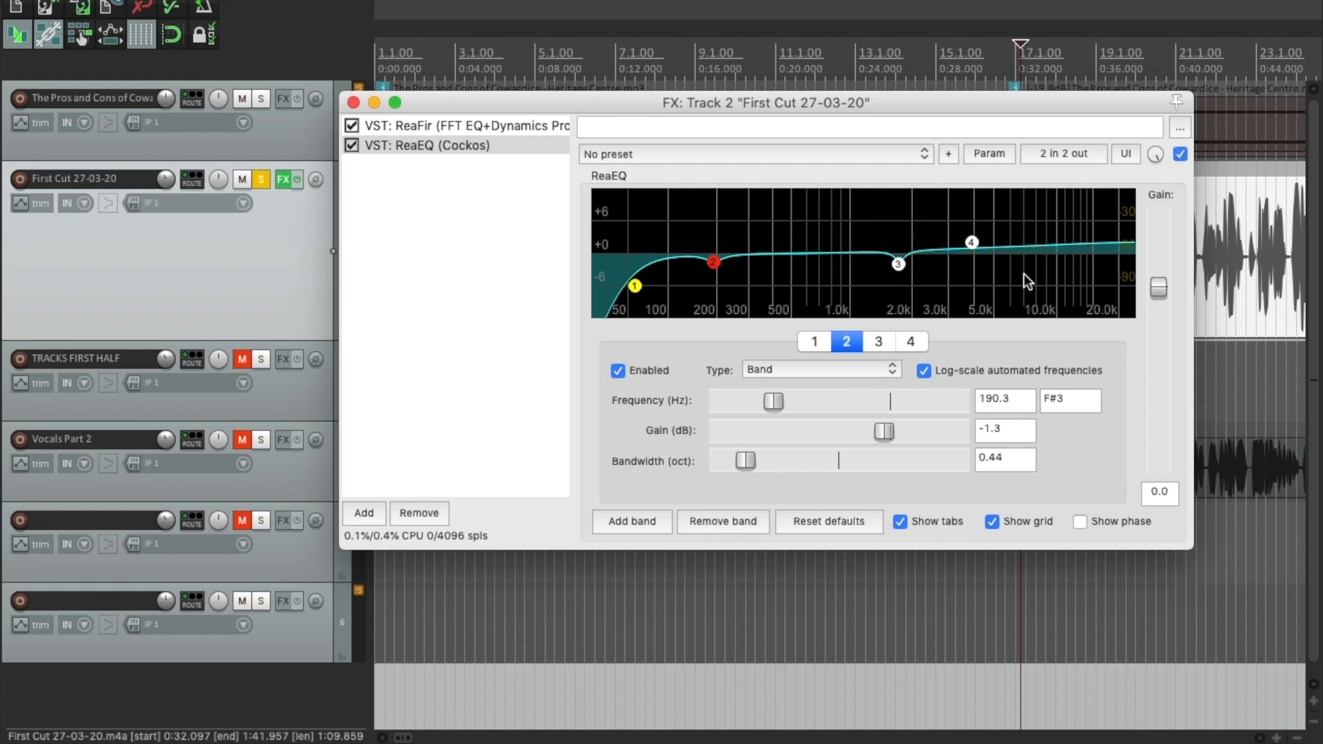
# Reduce the gain of ReaEQ's band 4 high shelf to about 1.3 dB.
pyautogui.click(971, 244)
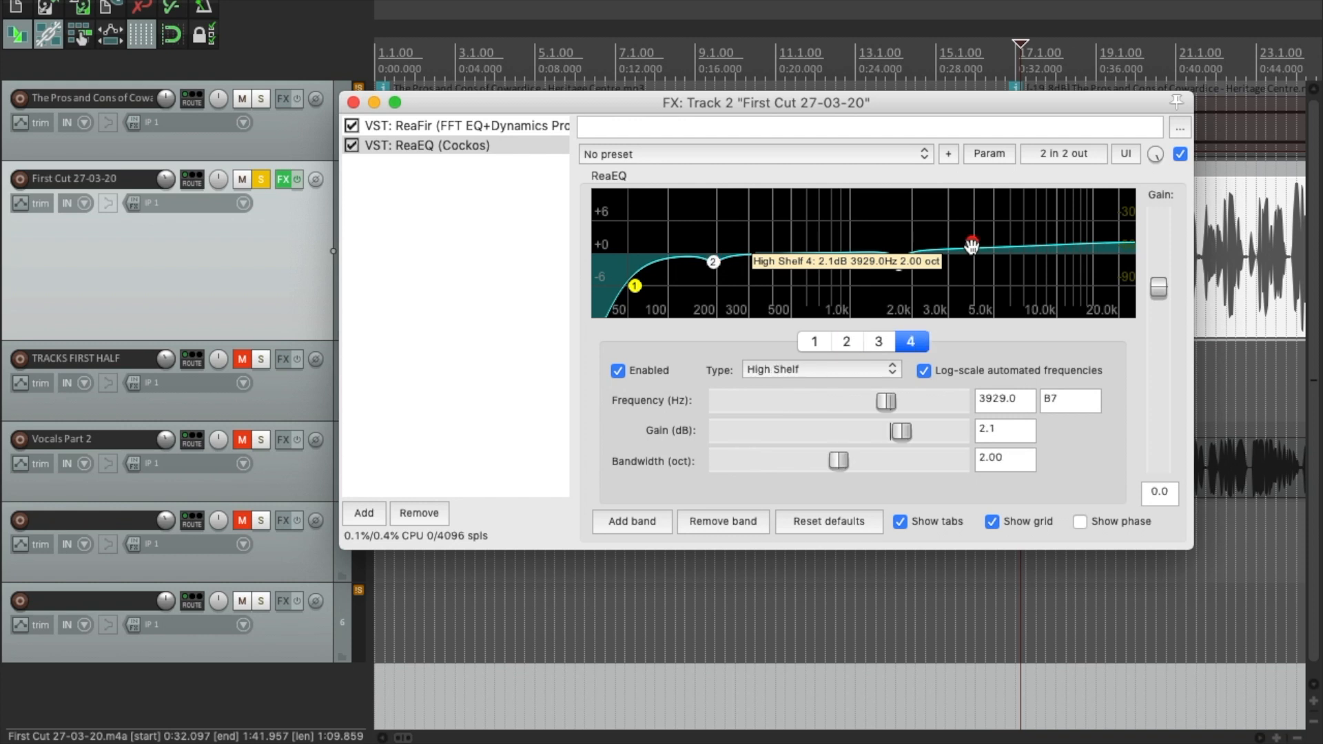
pyautogui.moveTo(972, 244); pyautogui.dragTo(972, 248)
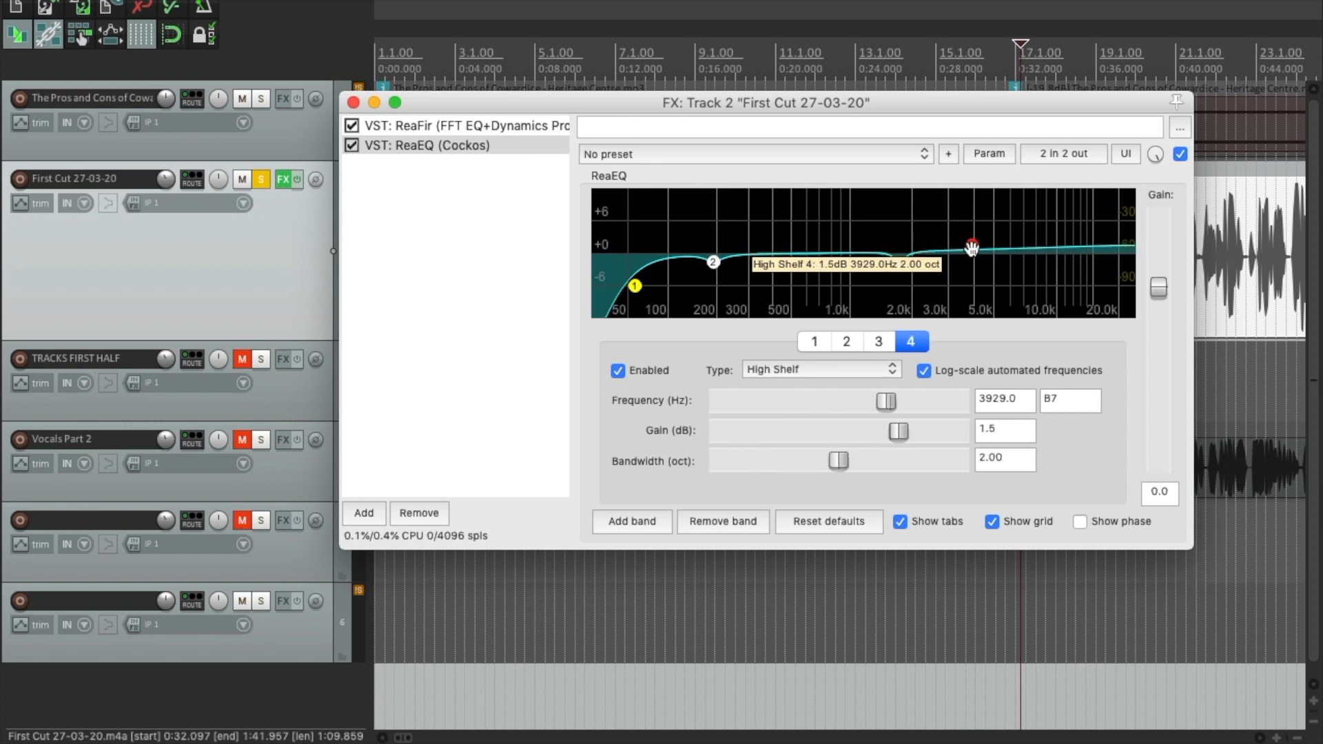
pyautogui.moveTo(972, 248); pyautogui.dragTo(972, 250)
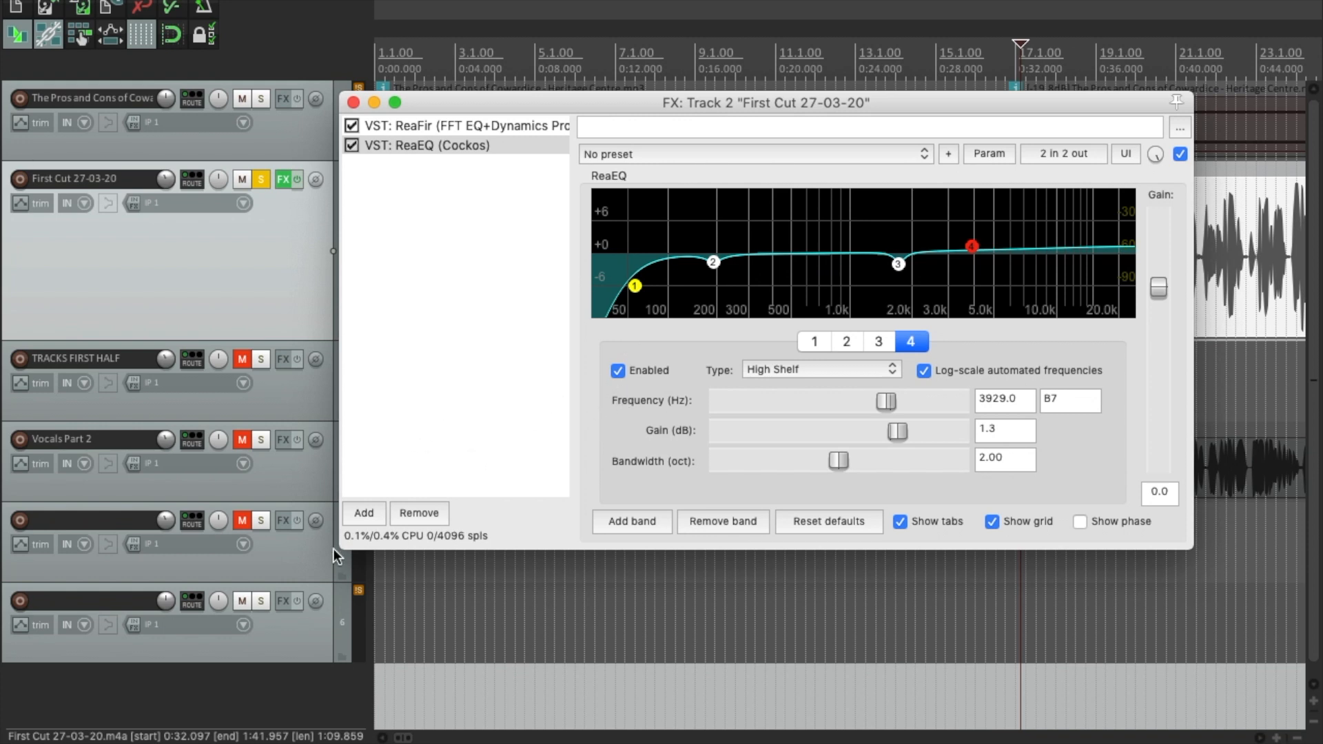
# Find the ReaComp compressor among the plugins and add it after ReaEQ on the First Cut 27-03-20 track.
pyautogui.click(363, 514)
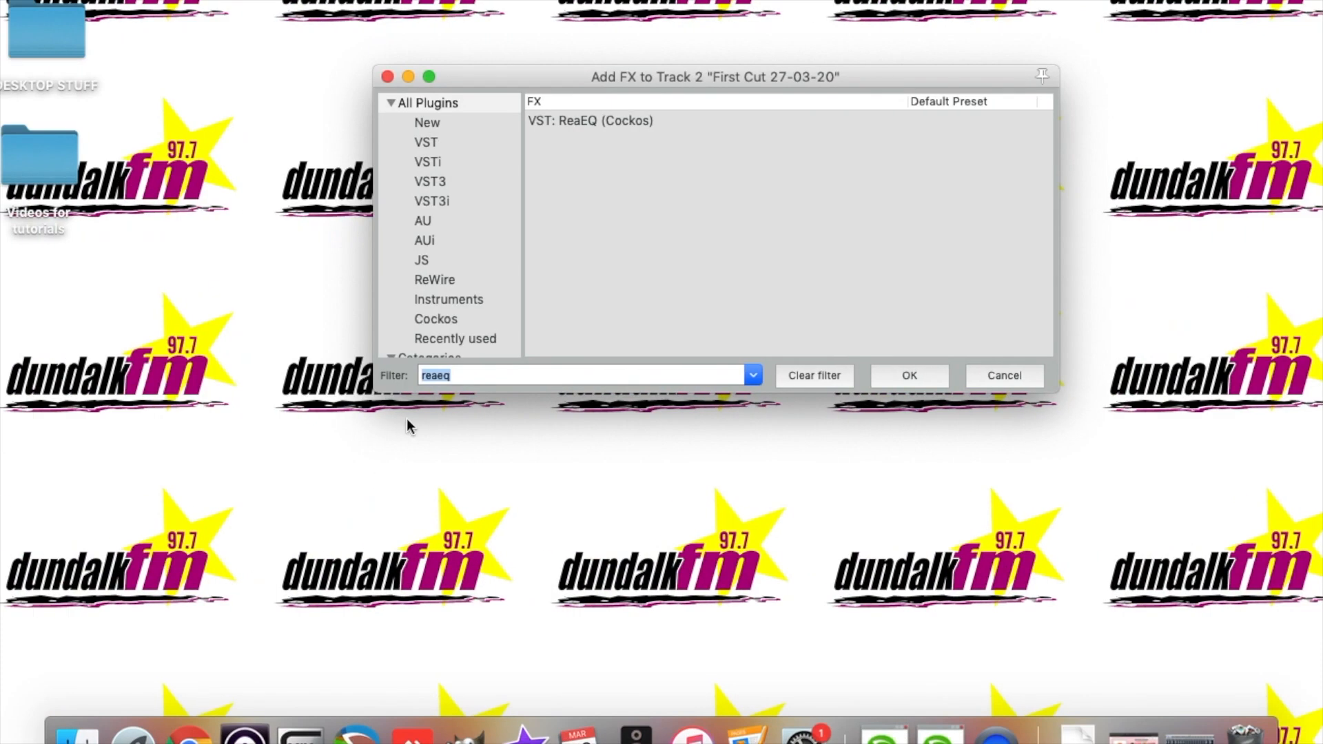
pyautogui.click(800, 373)
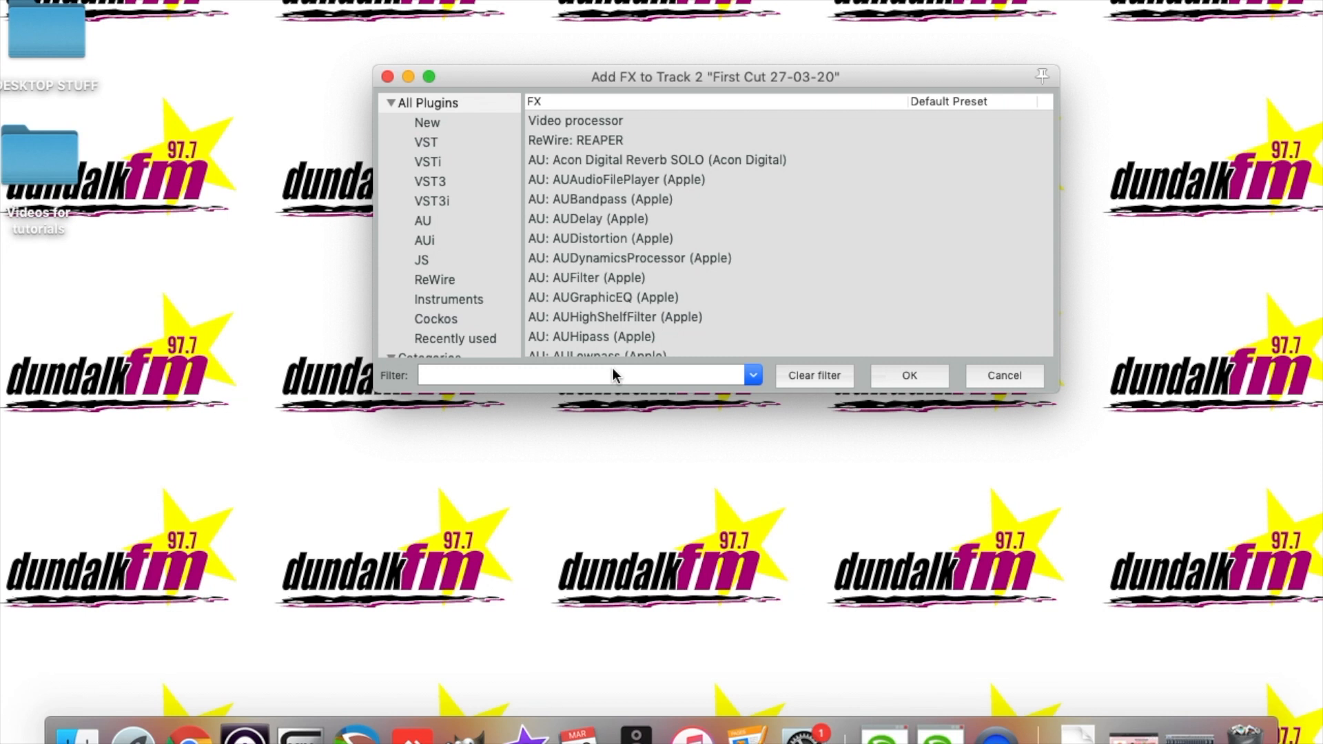
pyautogui.write('compre')
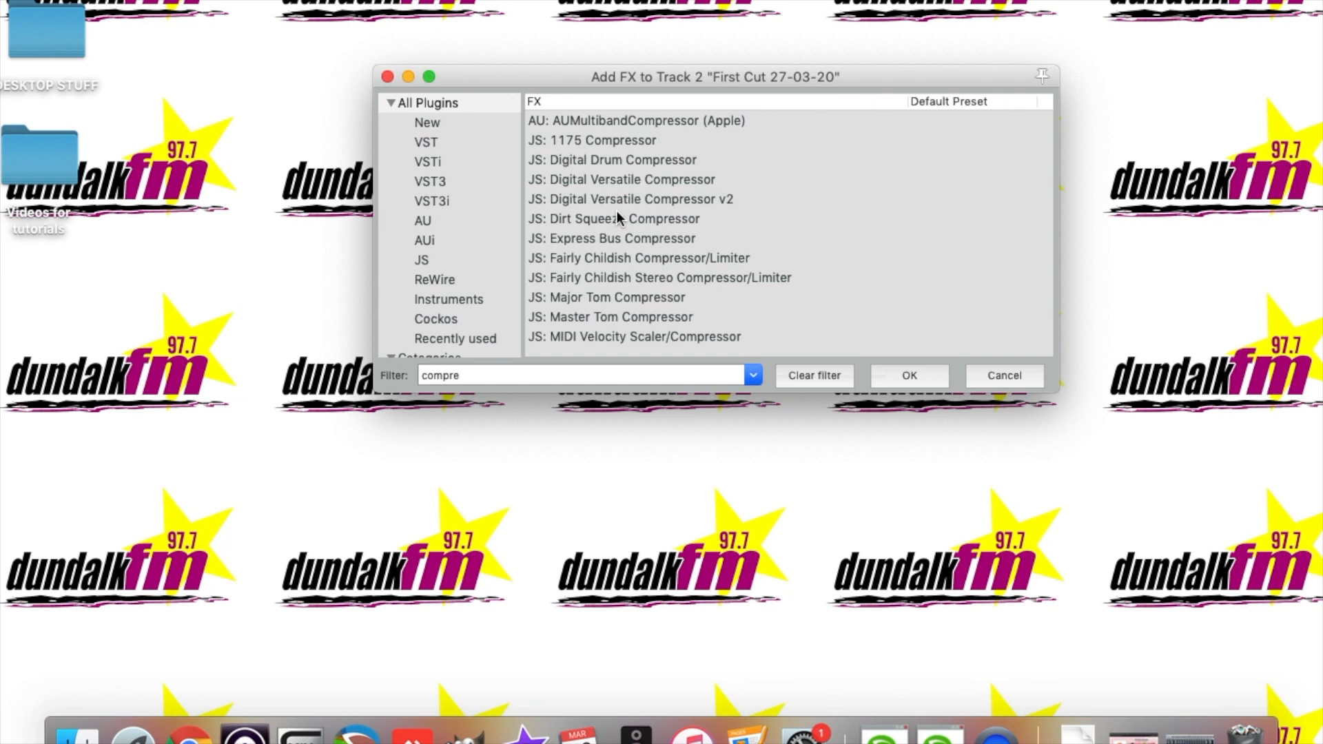
pyautogui.press('BackSpace')
pyautogui.press('BackSpace')
pyautogui.press('BackSpace')
pyautogui.press('BackSpace')
pyautogui.press('BackSpace')
pyautogui.press('BackSpace')
pyautogui.write('reacomp')
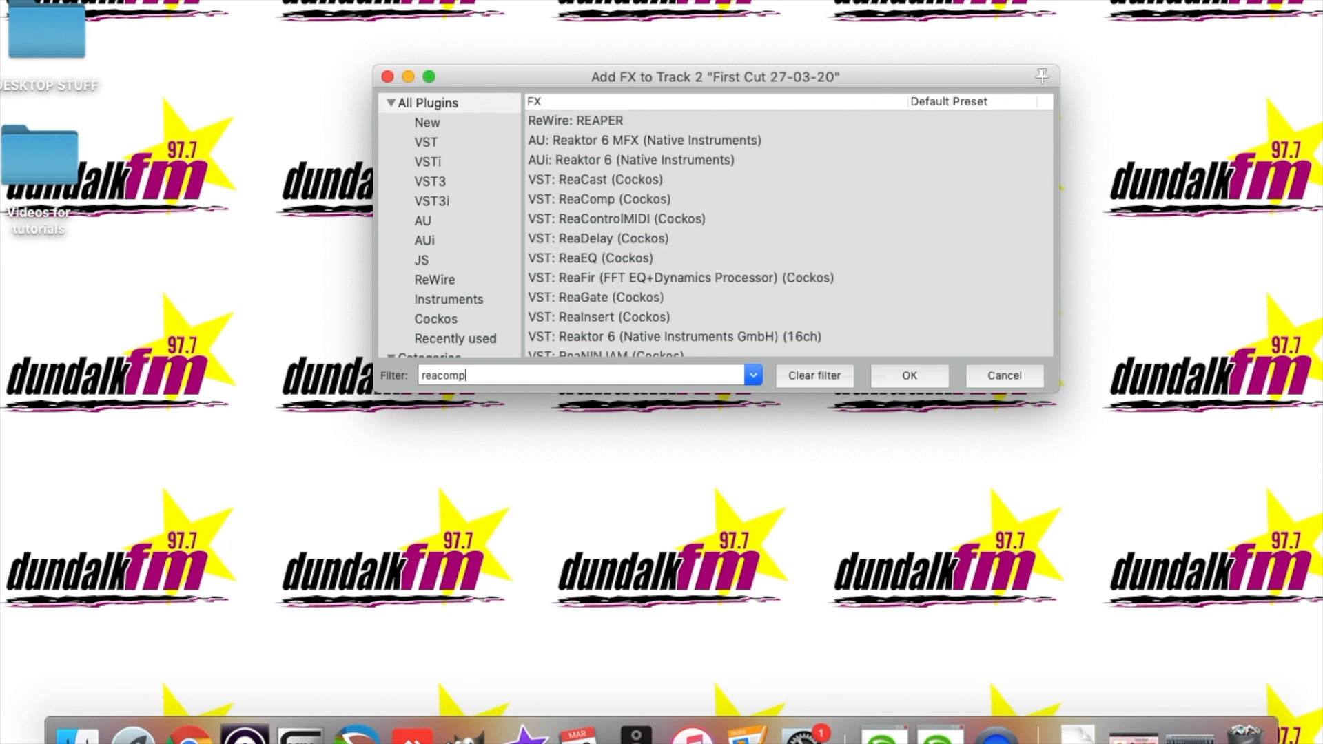
pyautogui.click(600, 124)
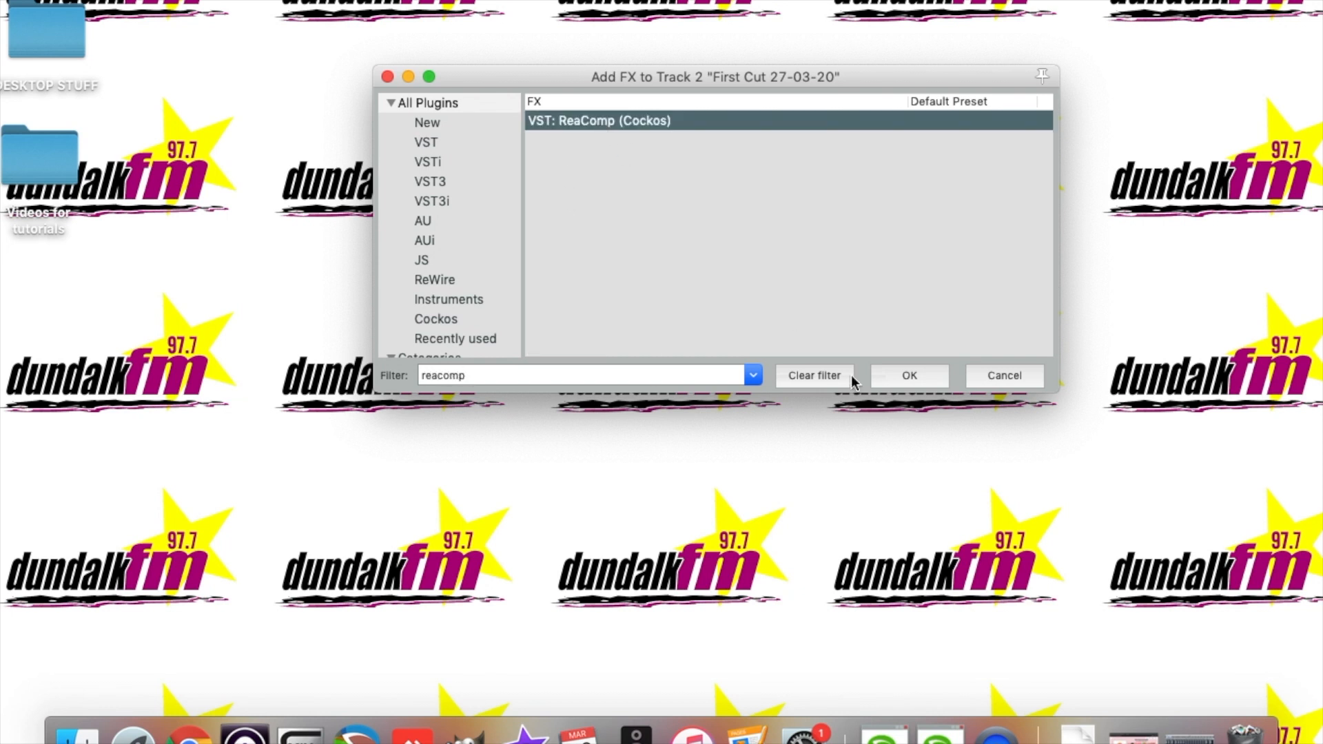
pyautogui.click(884, 378)
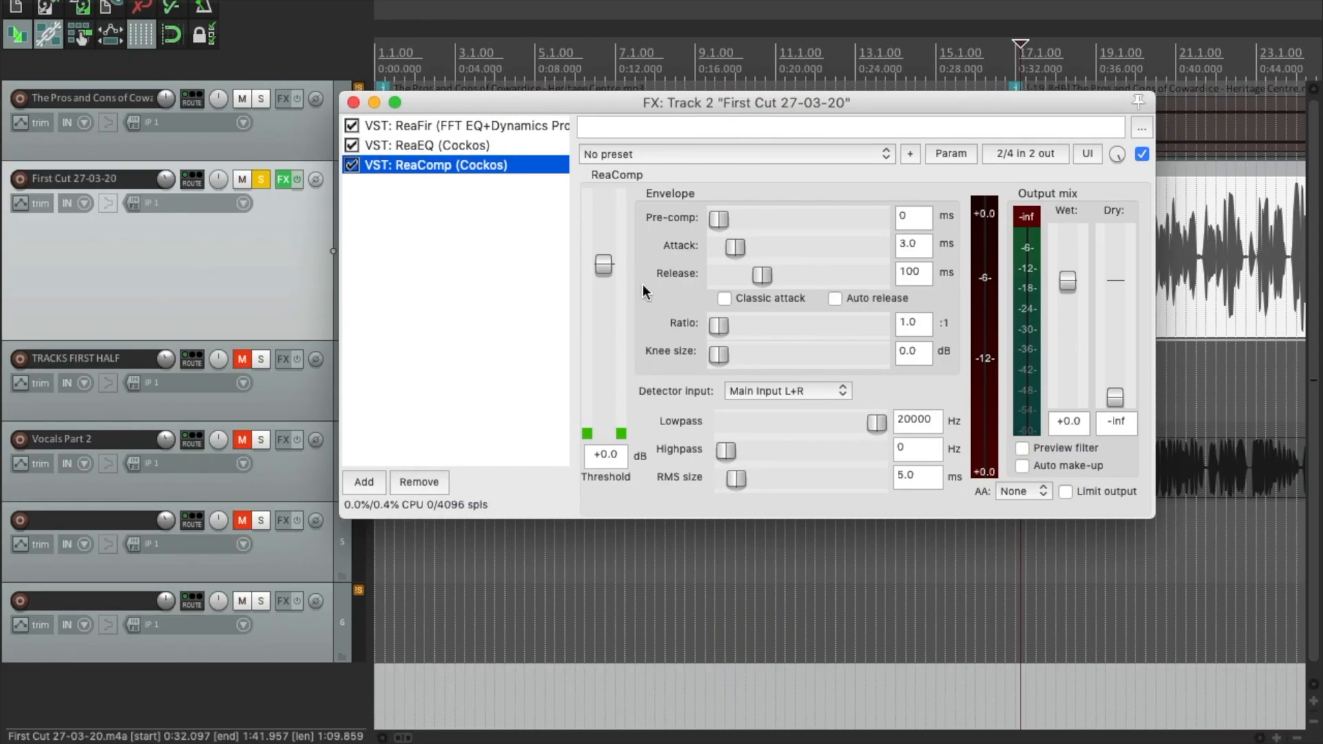
# Set ReaComp's ratio to 4:1, attack to about 1.6 ms and release to about 139 ms, auditioning the vocal clip.
pyautogui.moveTo(720, 325); pyautogui.dragTo(755, 334)
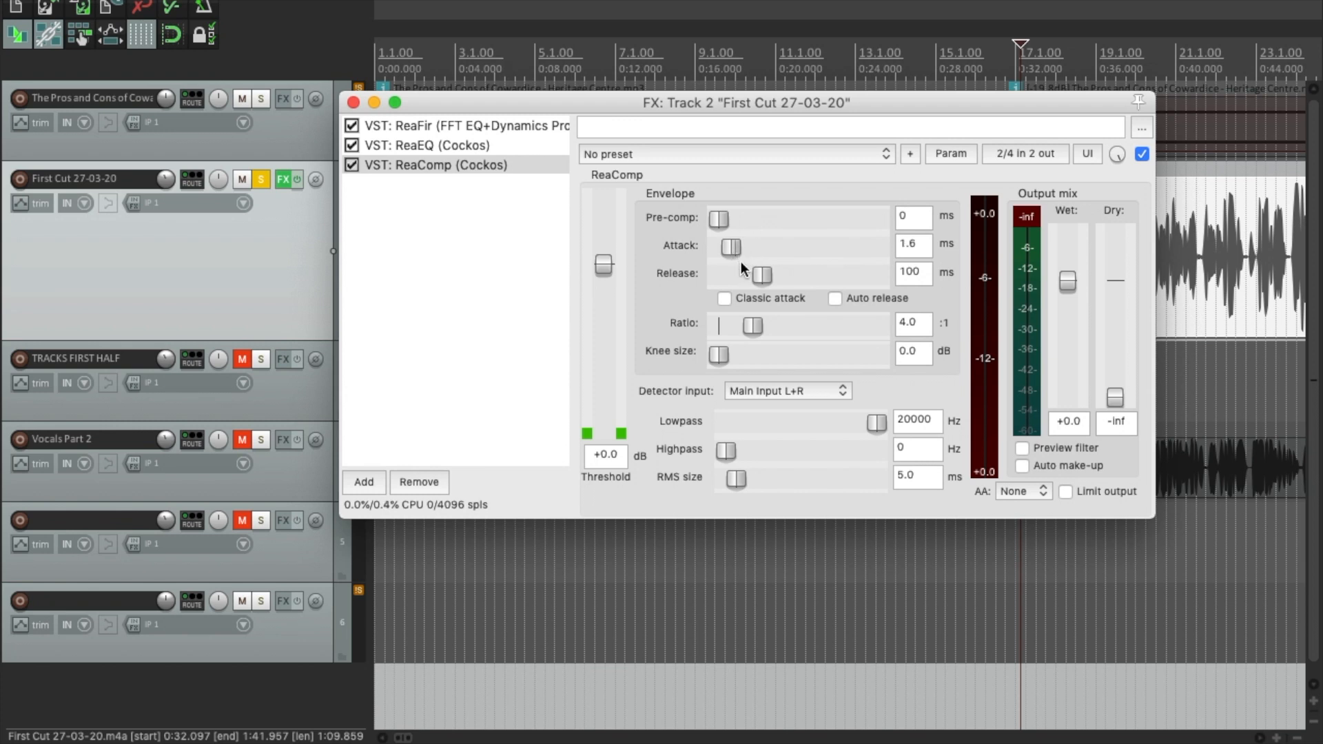
pyautogui.moveTo(763, 275); pyautogui.dragTo(766, 275)
pyautogui.press('space')
pyautogui.press('space')
# Lower ReaComp's threshold to about -10.8 dB and its wet output to about -5.2 dB, checking the levels during playback.
pyautogui.click(605, 313)
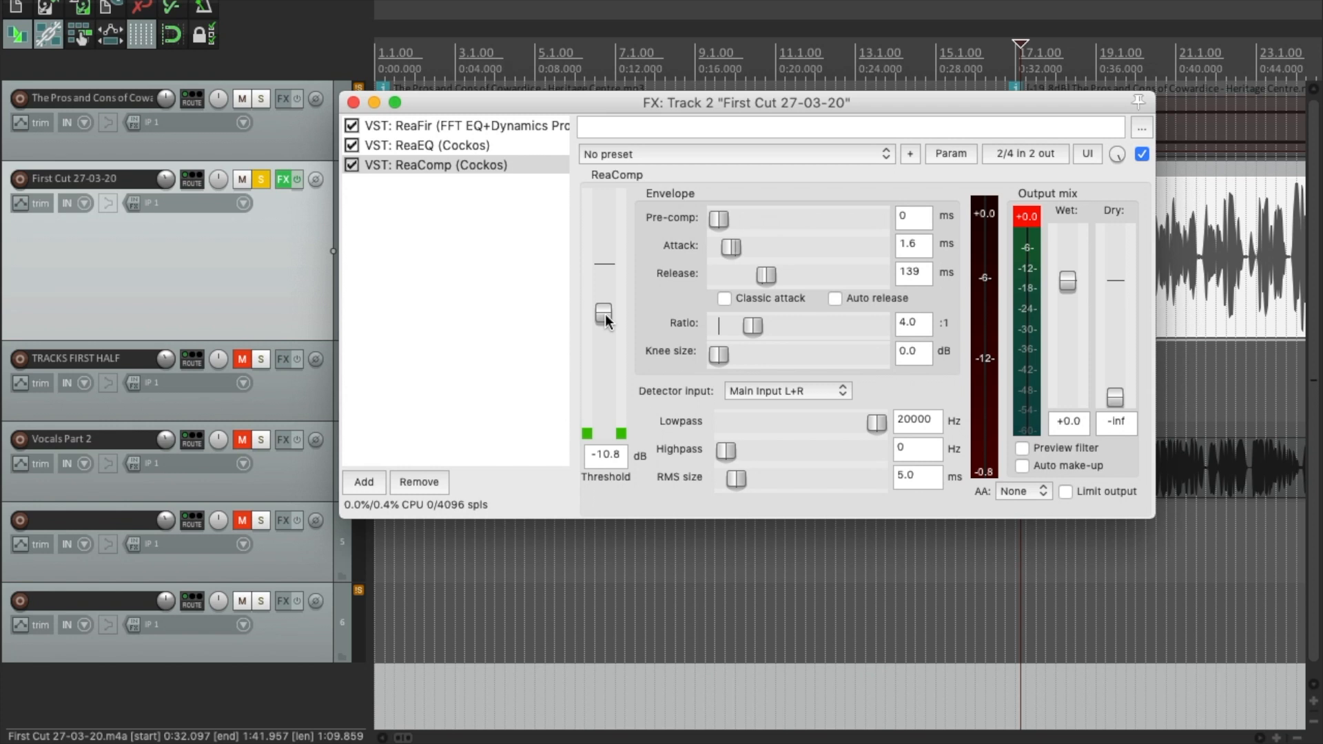
pyautogui.press('space')
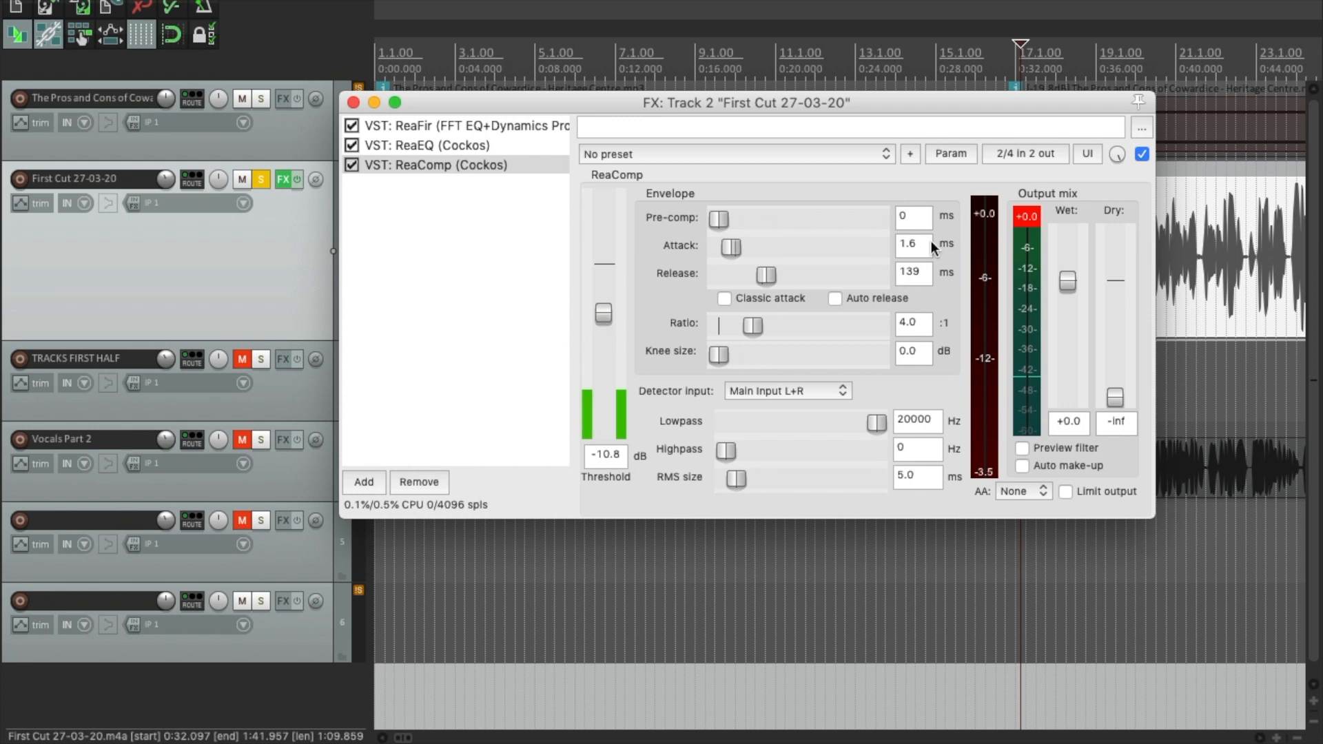
pyautogui.click(1026, 220)
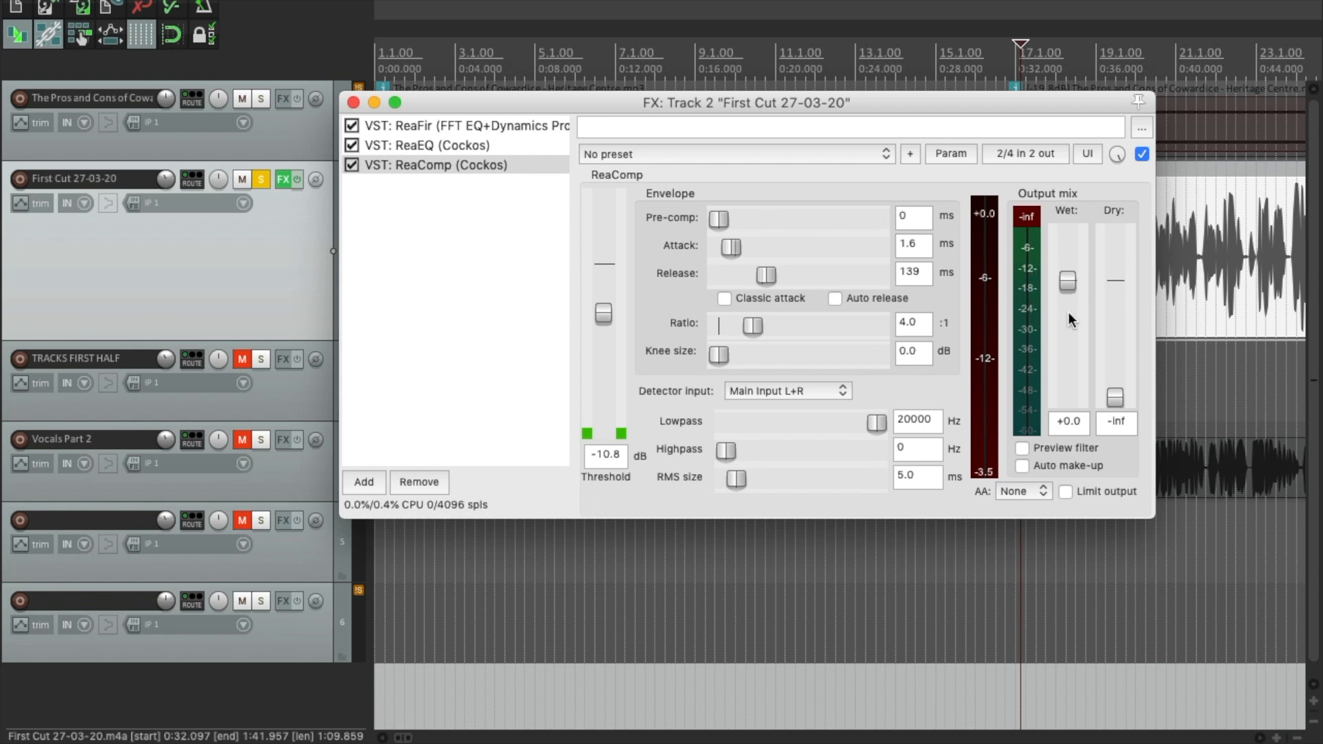
pyautogui.moveTo(1068, 282); pyautogui.dragTo(1069, 288)
pyautogui.press('space')
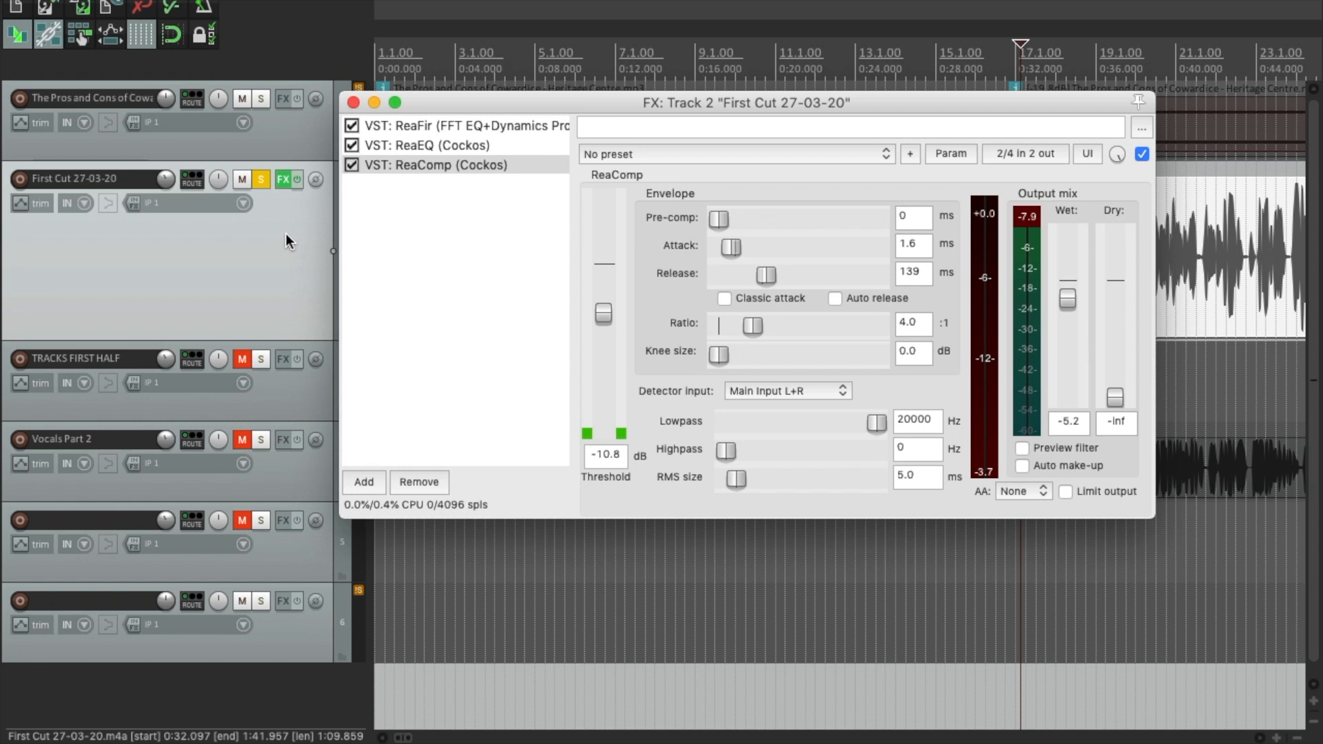
# Toggle the three plugins and the whole track effects chain off and on to compare the processed and unprocessed vocal.
pyautogui.click(296, 181)
pyautogui.click(295, 183)
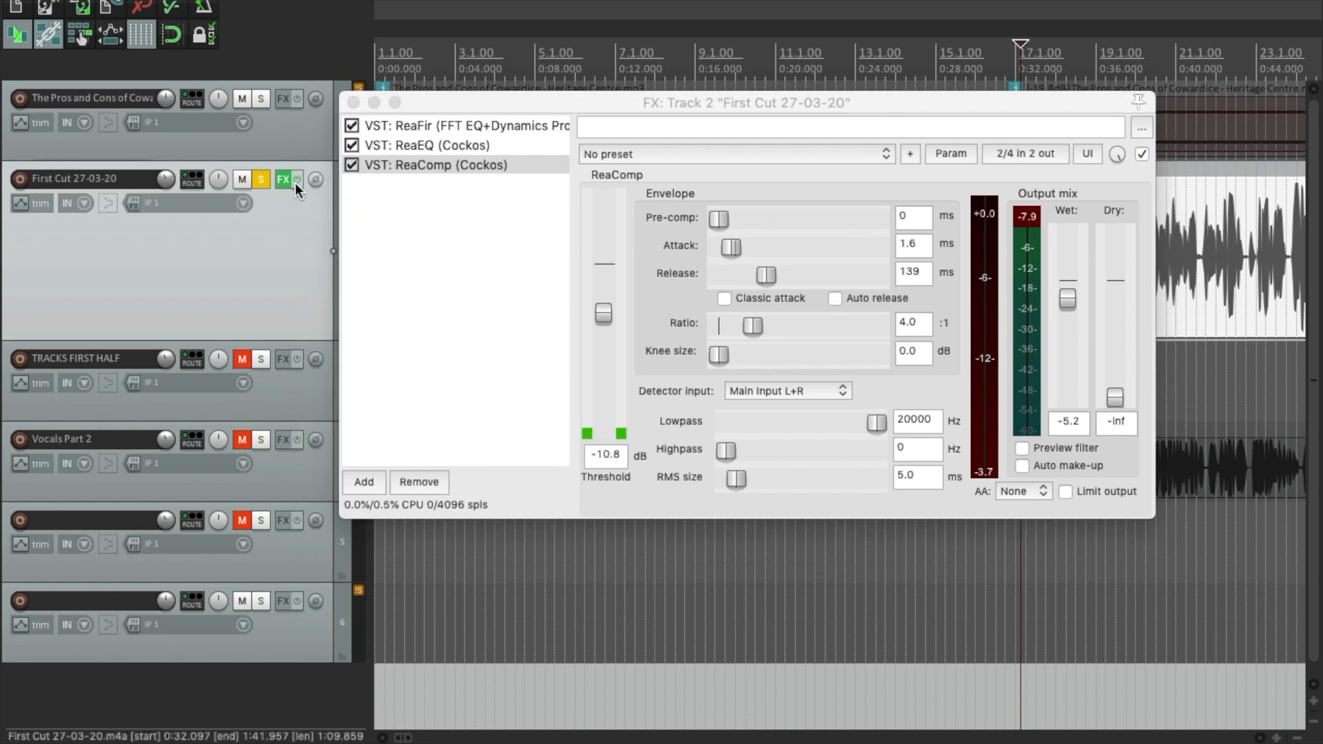
pyautogui.click(351, 126)
pyautogui.click(352, 146)
pyautogui.click(352, 164)
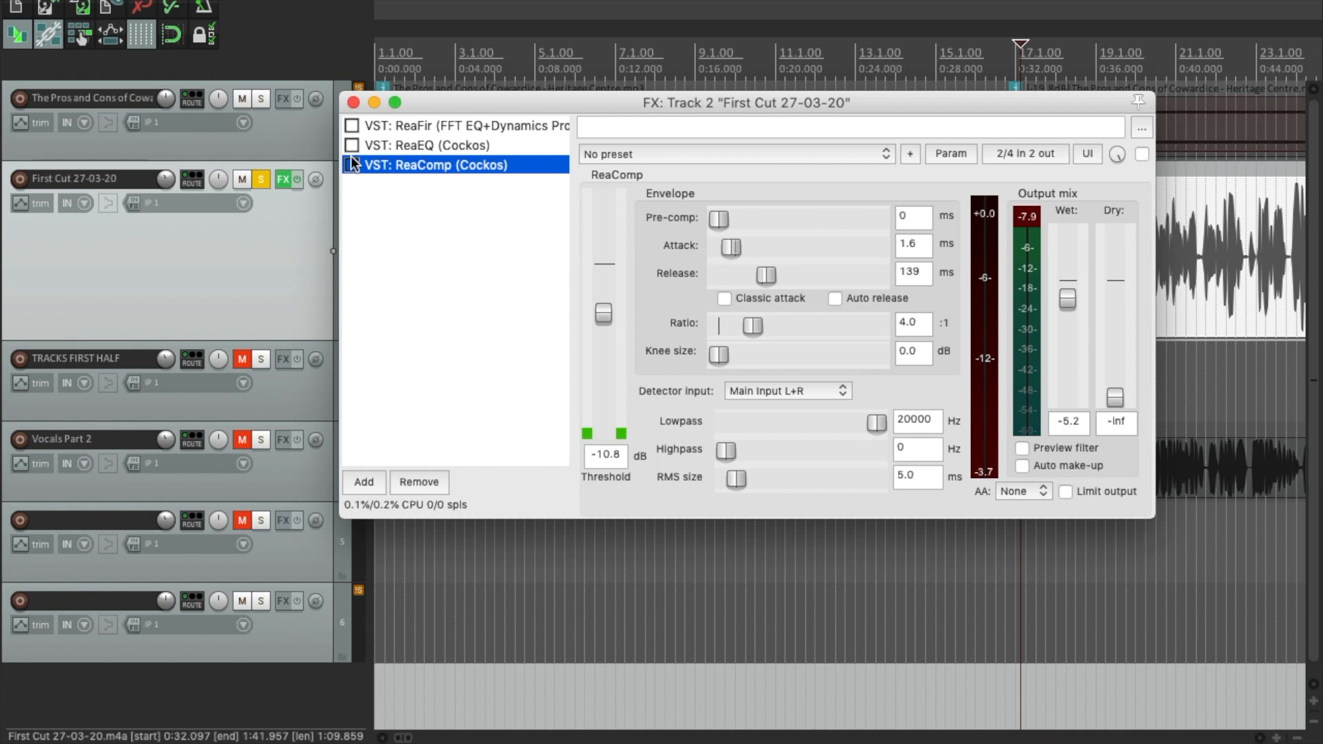
pyautogui.click(350, 146)
pyautogui.click(351, 125)
pyautogui.click(351, 163)
pyautogui.click(296, 180)
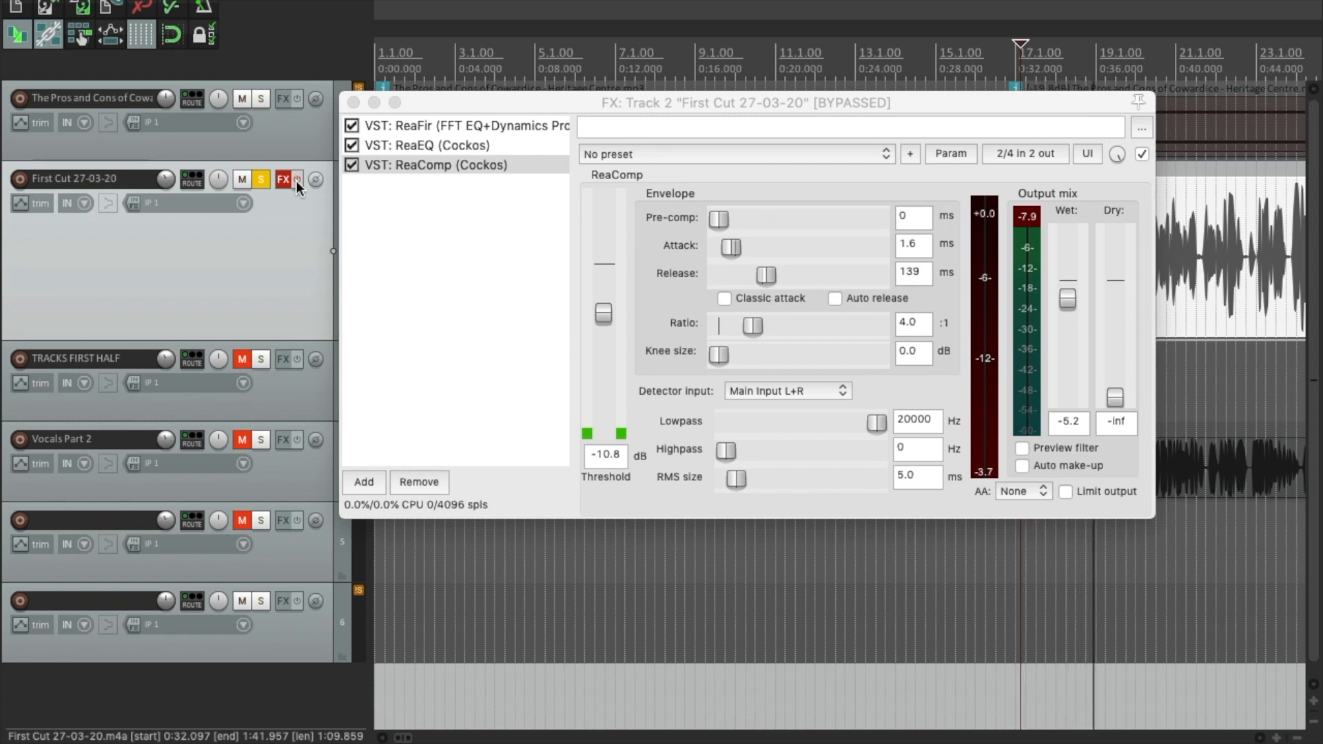
pyautogui.click(297, 180)
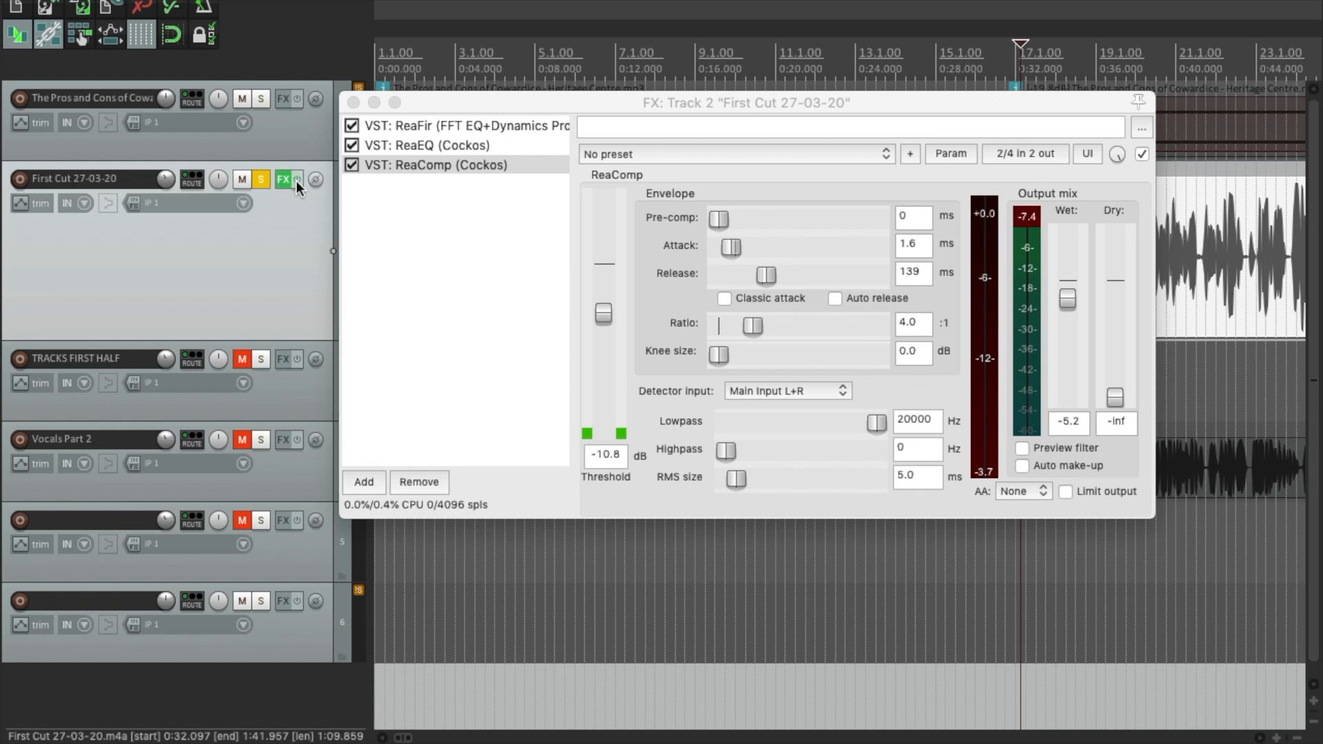
# Save ReaFir, ReaEQ and ReaComp together as an FX chain named RADIO VOCAL MOBILE and close the effects window.
pyautogui.click(427, 130)
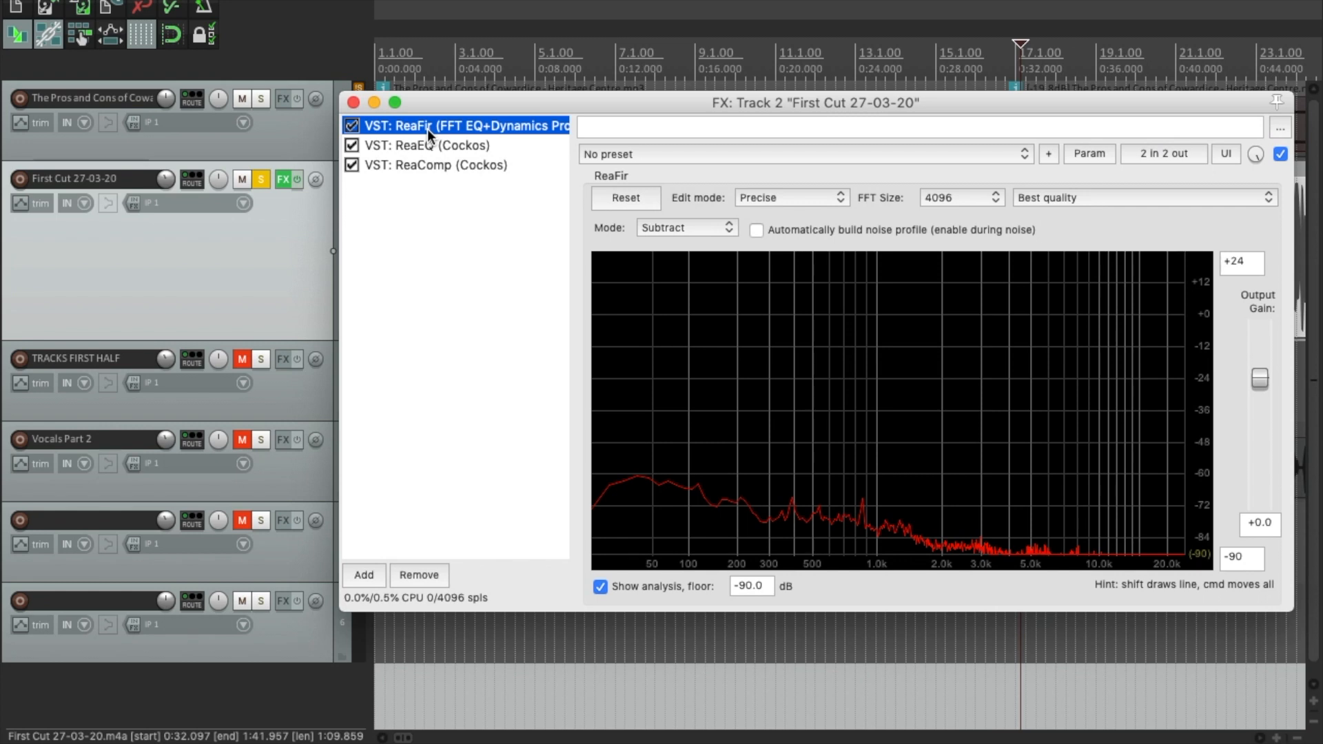
pyautogui.keyDown('shift'); pyautogui.click(440, 164); pyautogui.keyUp('shift')
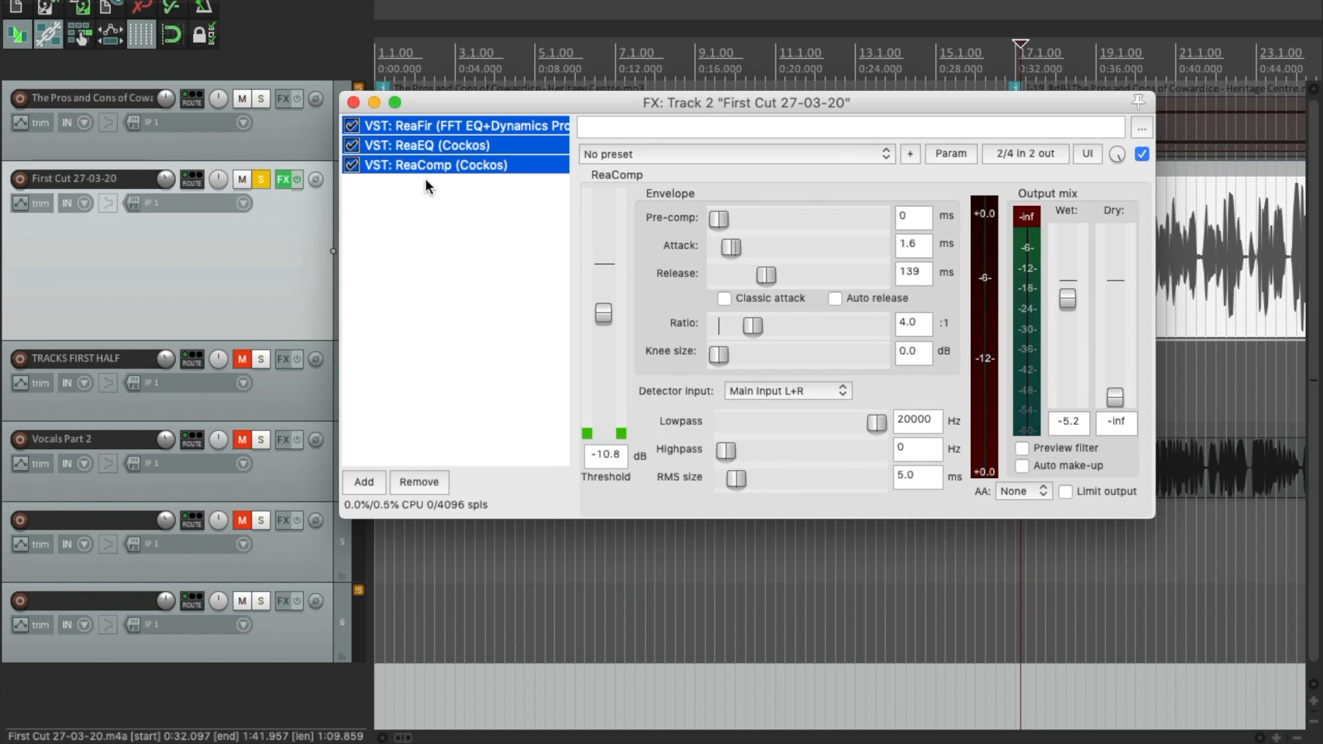
pyautogui.rightClick(444, 166)
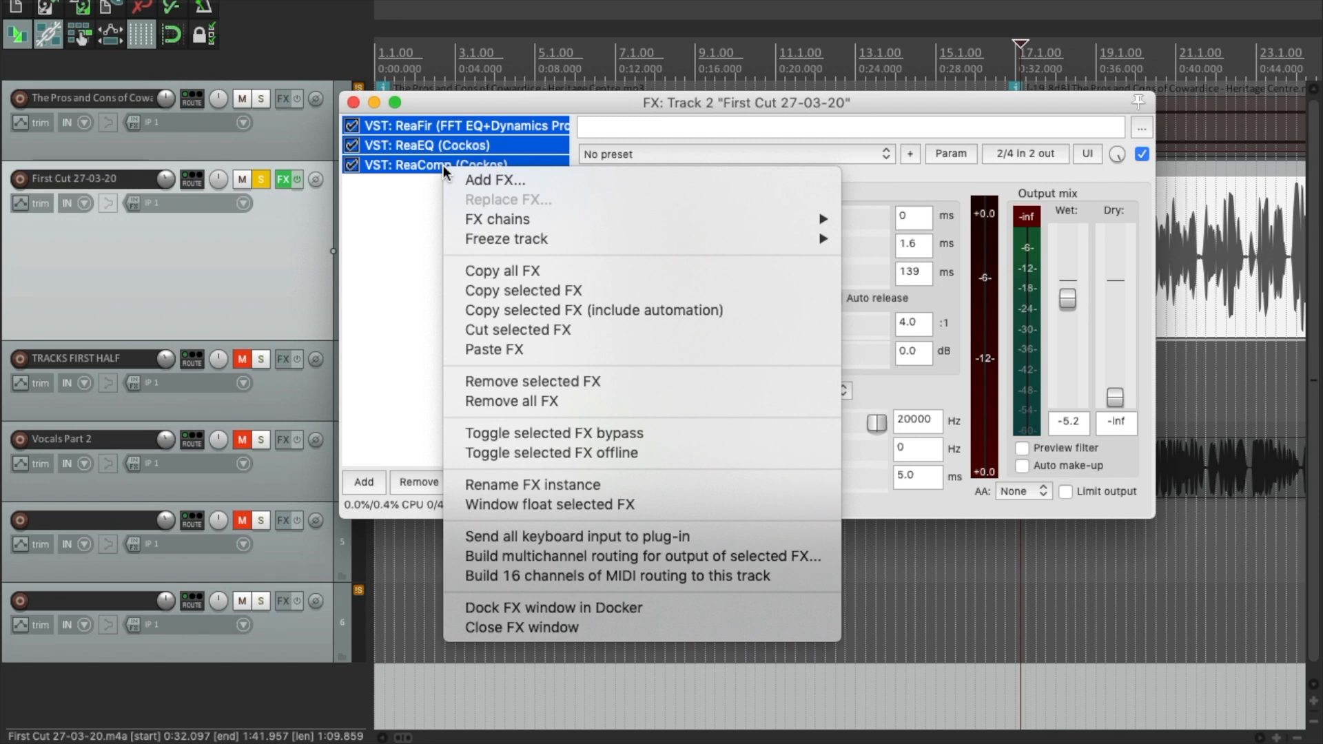
pyautogui.moveTo(531, 217)
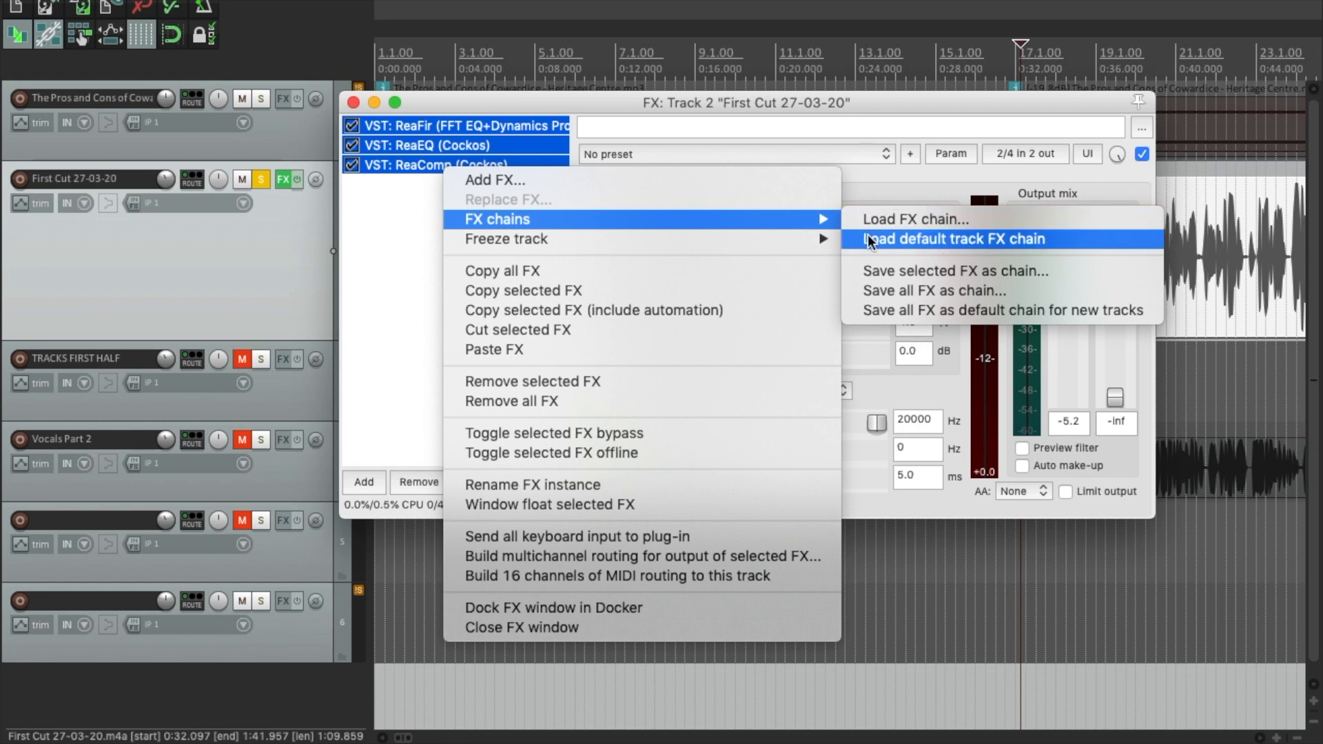
pyautogui.click(908, 277)
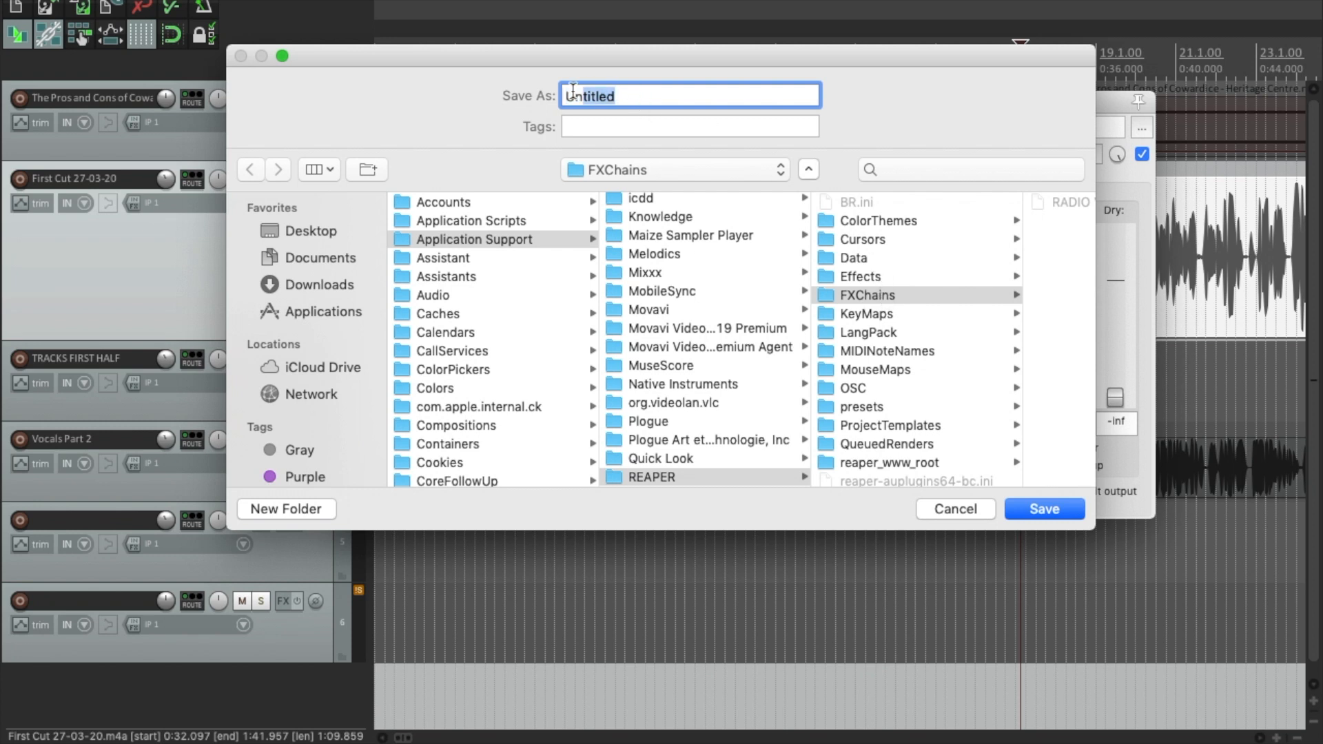
pyautogui.write('RADIO VOCAL ')
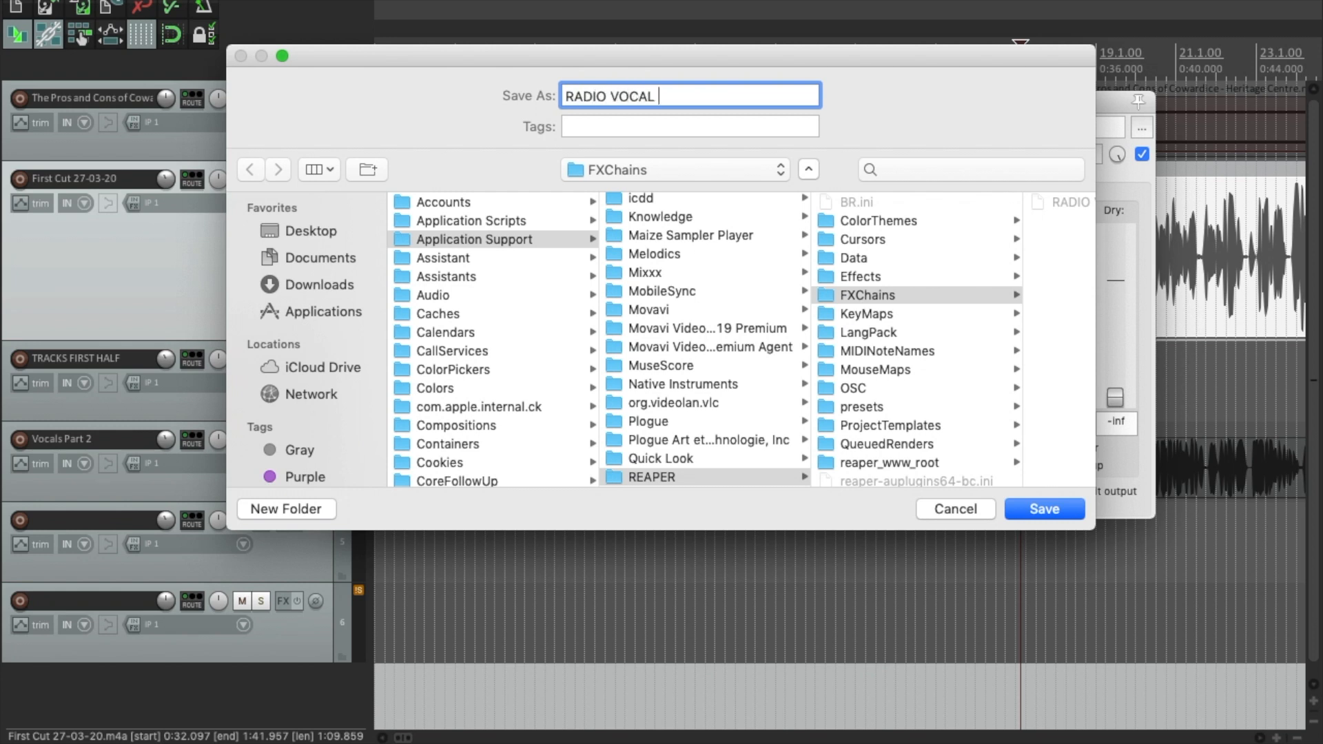
pyautogui.write('MOBILE')
pyautogui.click(1032, 506)
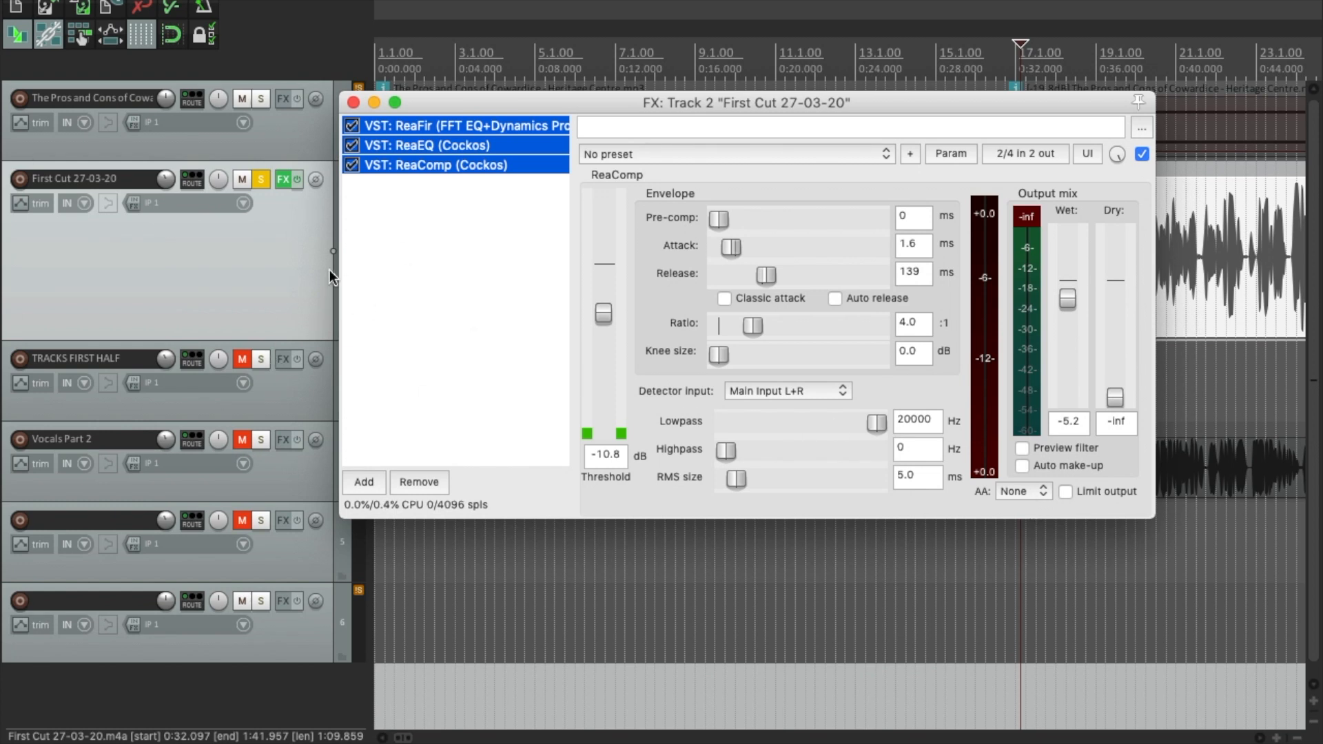
pyautogui.click(353, 103)
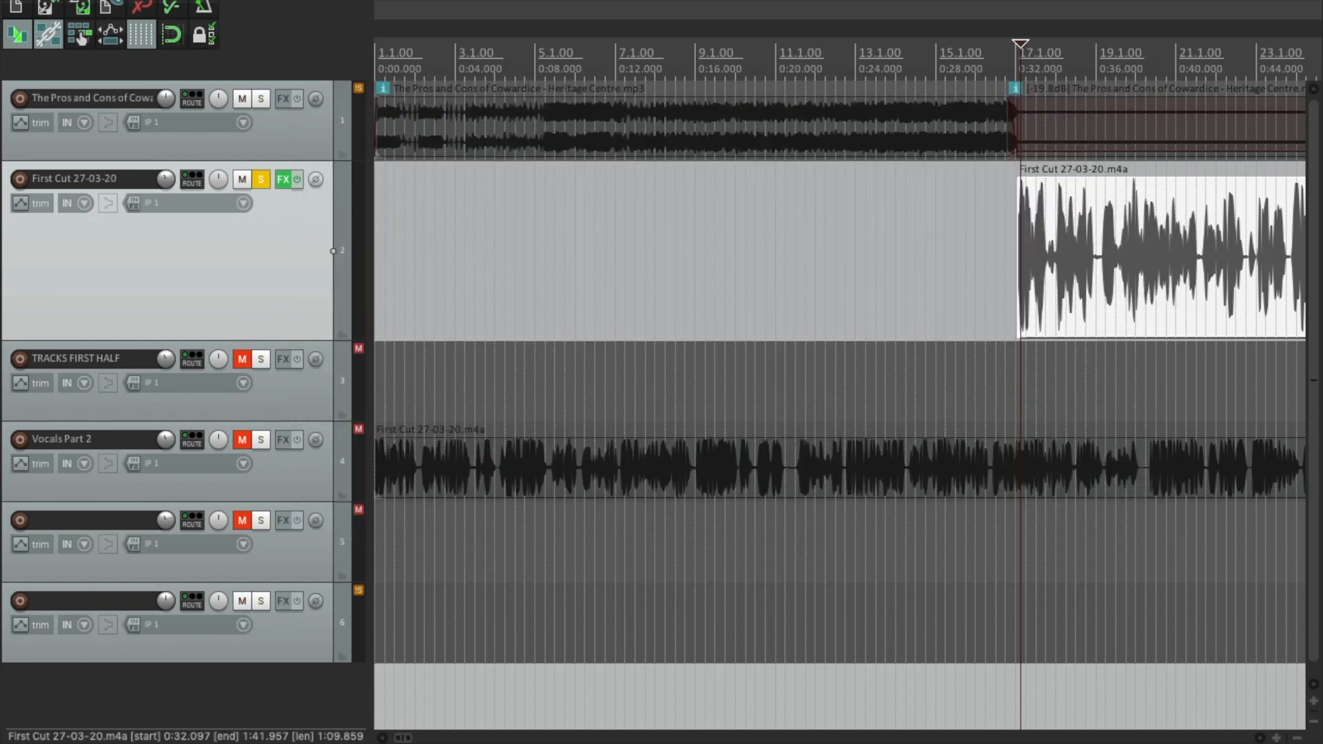
# Add a new track below the last one and name it with the vocalist's first name followed by "VOcals".
pyautogui.doubleClick(172, 701)
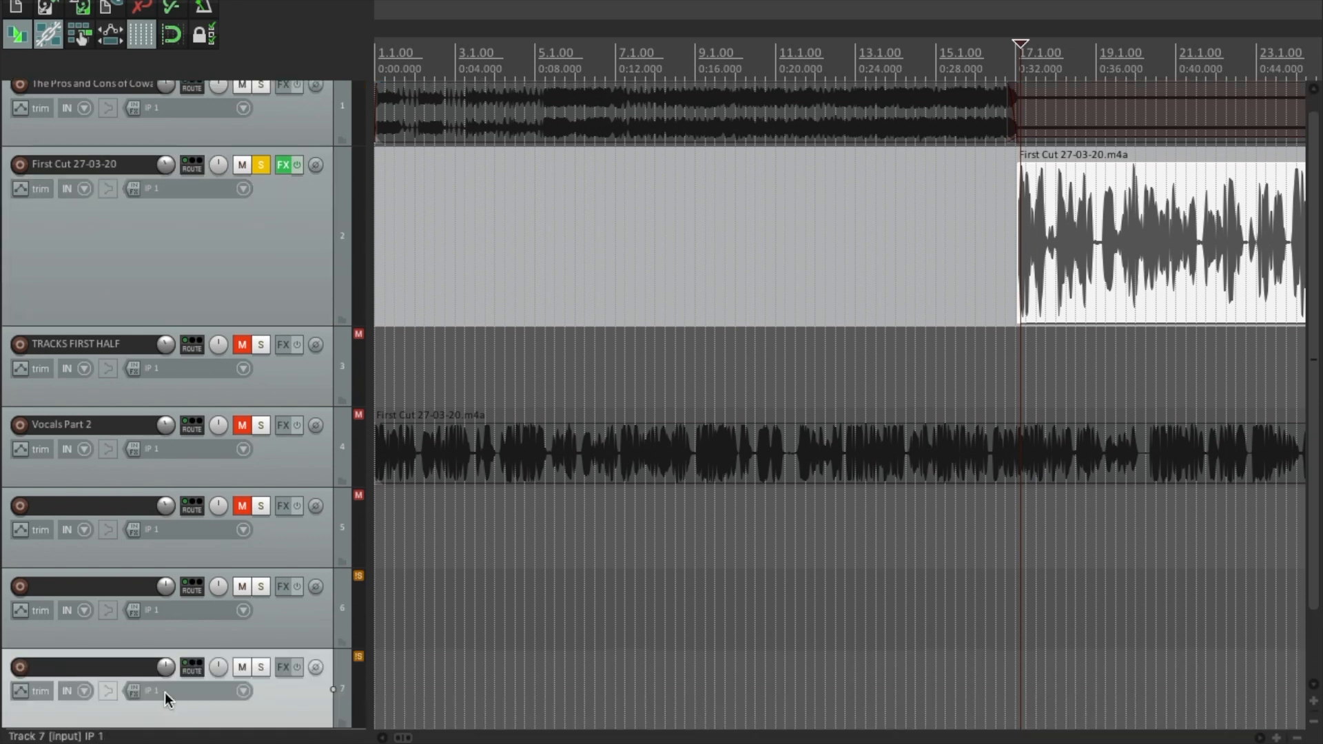
pyautogui.doubleClick(118, 668)
pyautogui.write('Damo VOcals')
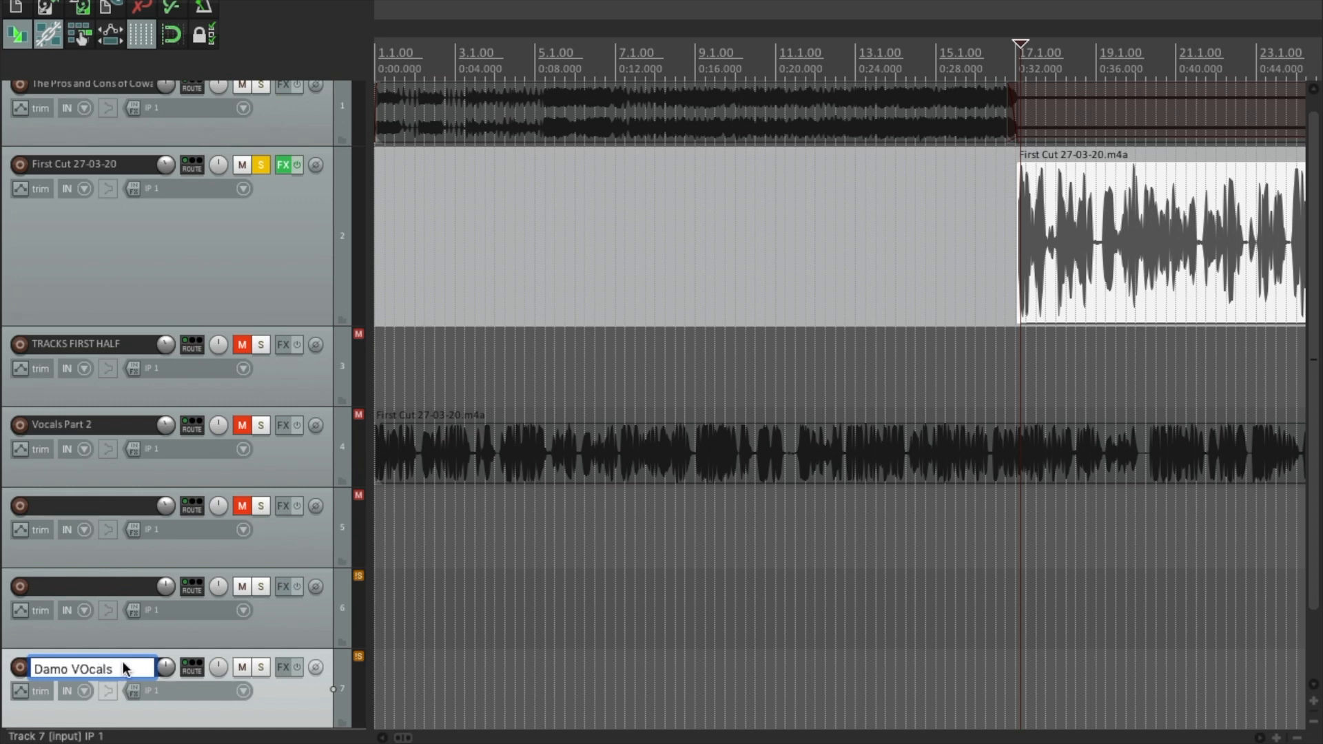
pyautogui.press('Return')
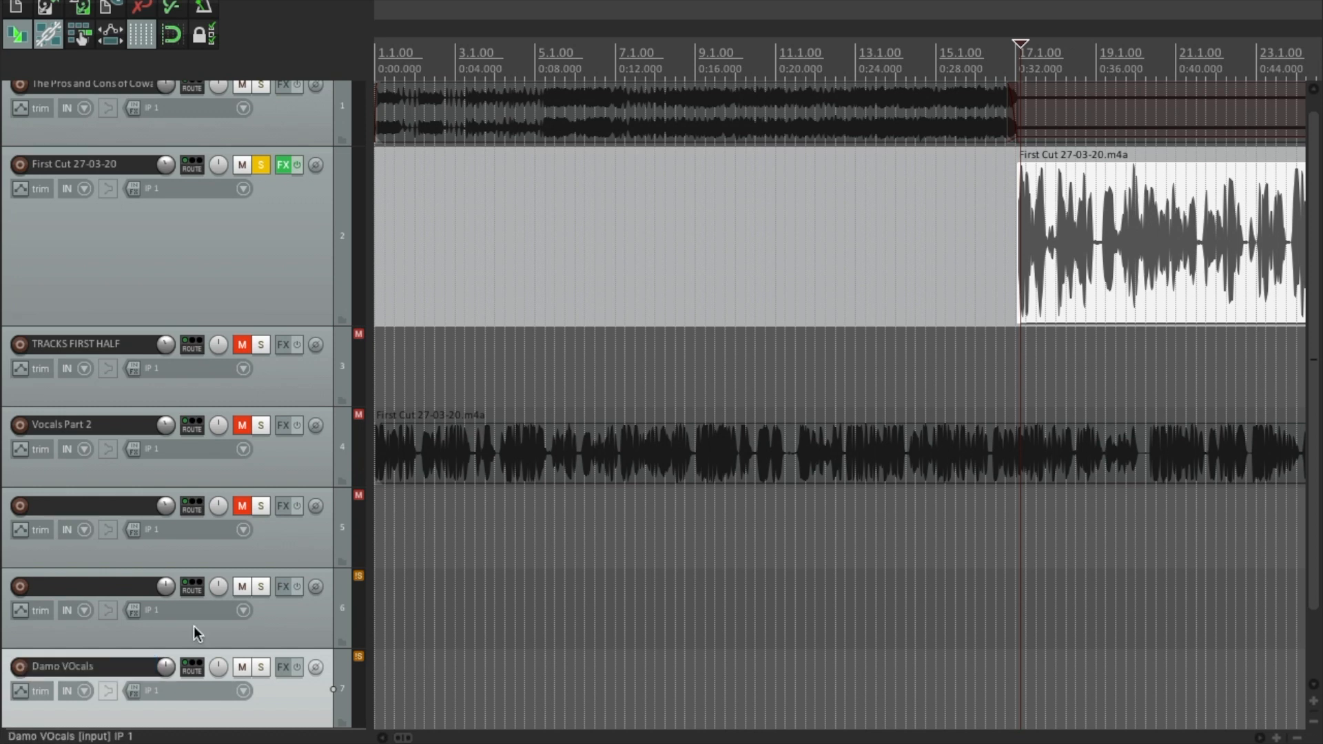
# Load the saved RADIO VOCAL MOBILE FX chain onto the new vocal track.
pyautogui.click(284, 668)
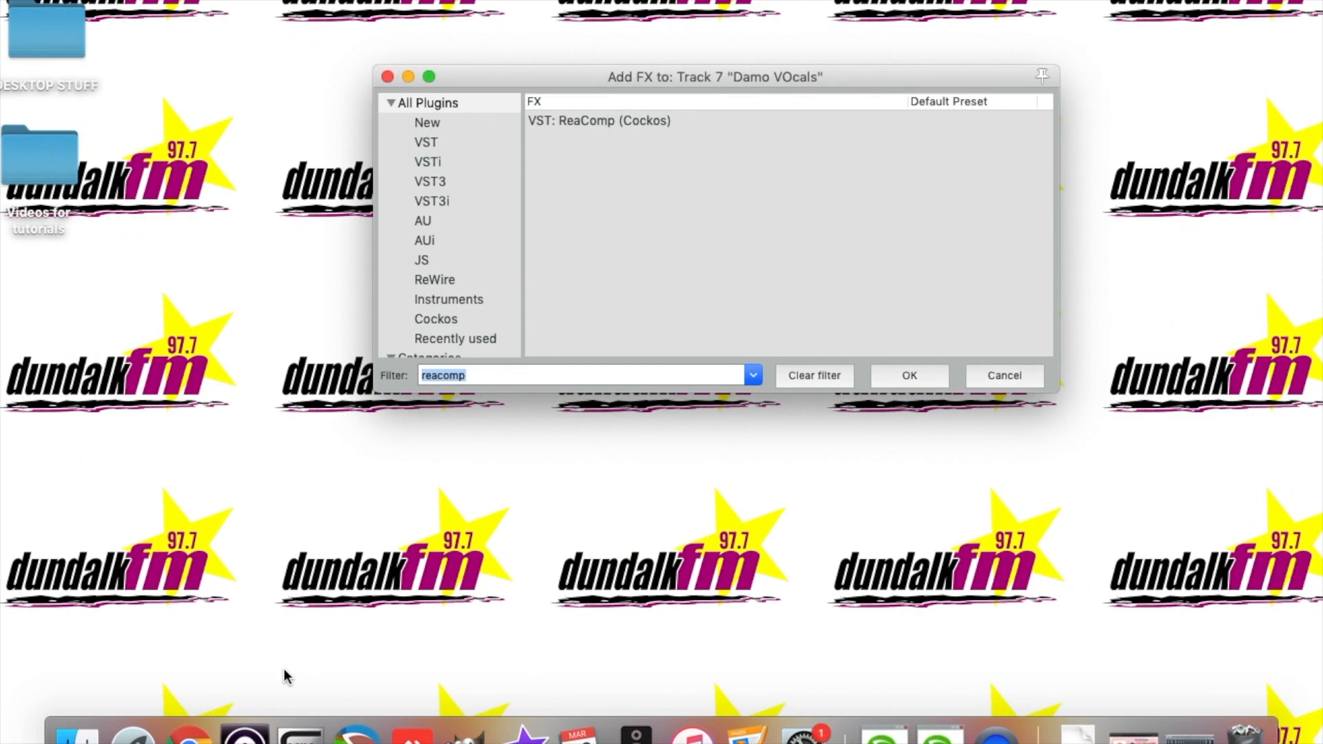
pyautogui.scroll(-8, 419, 314)
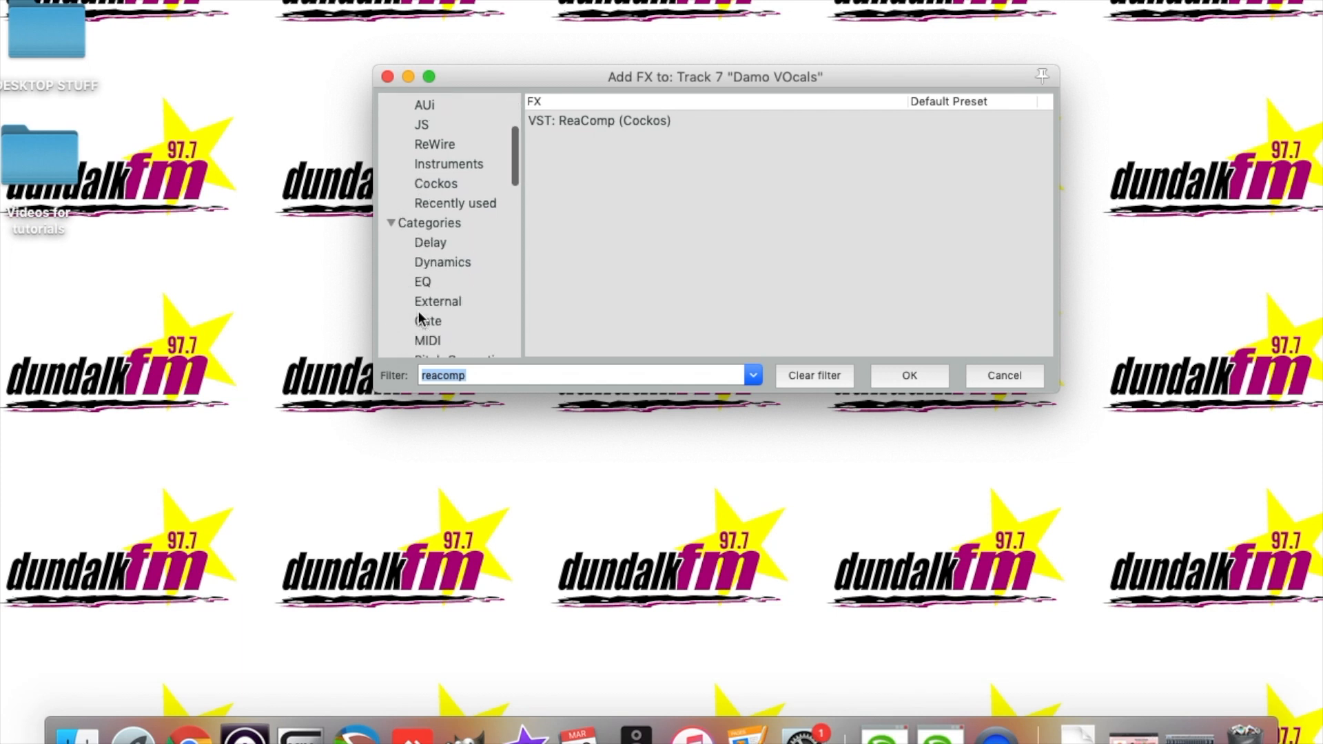
pyautogui.scroll(-15, 419, 312)
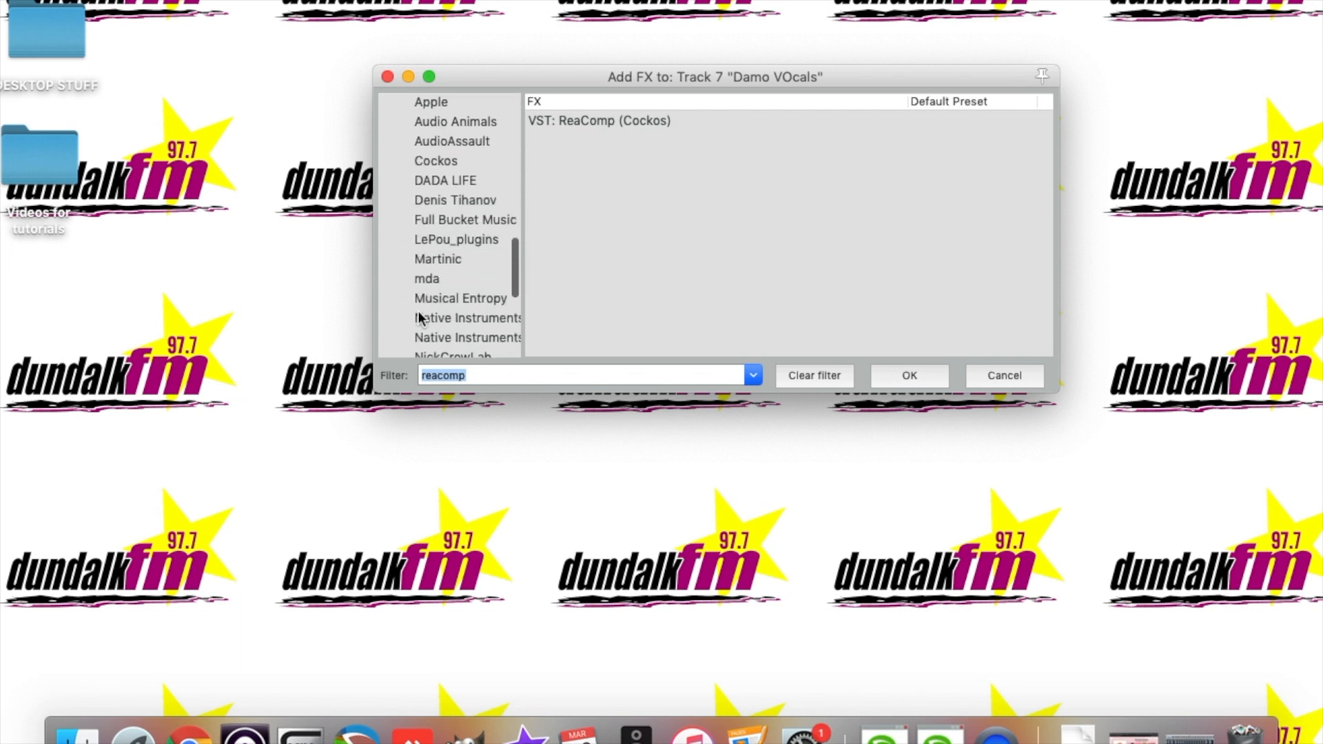
pyautogui.click(436, 293)
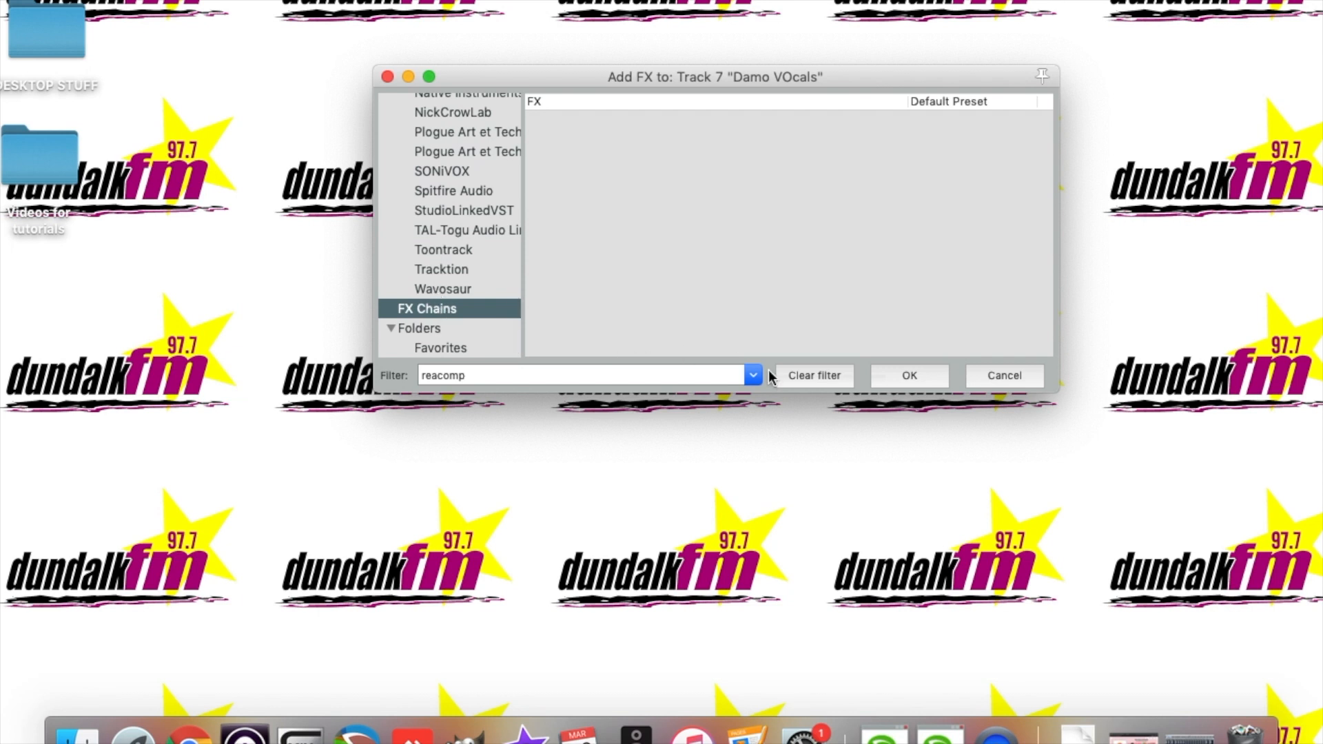
pyautogui.click(793, 375)
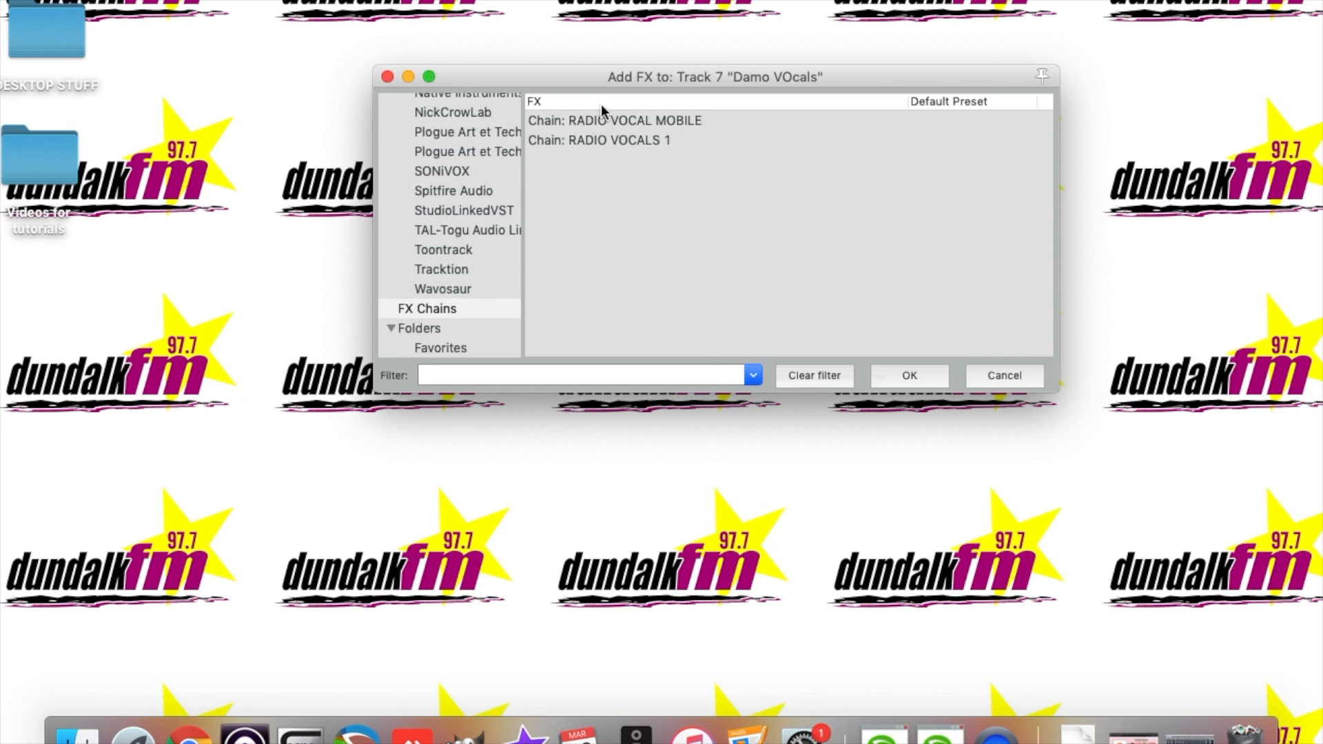
pyautogui.click(611, 118)
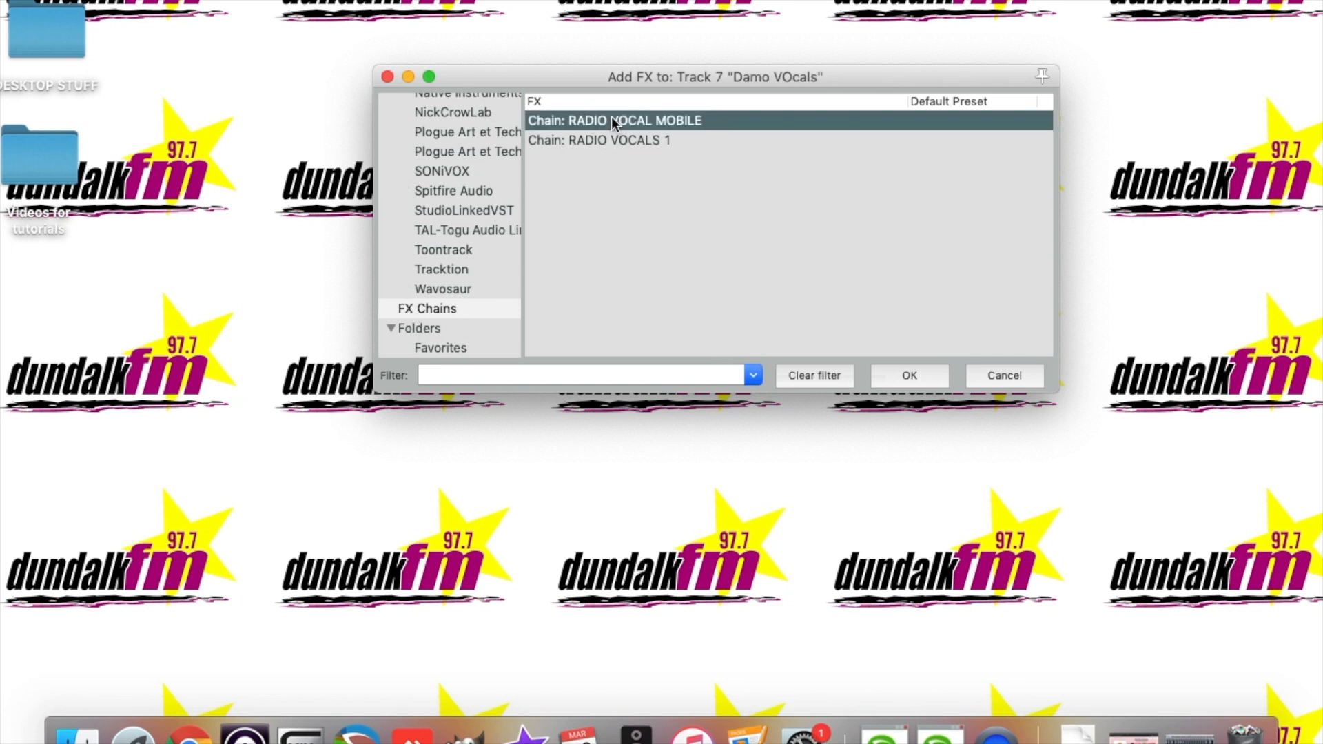
pyautogui.click(896, 380)
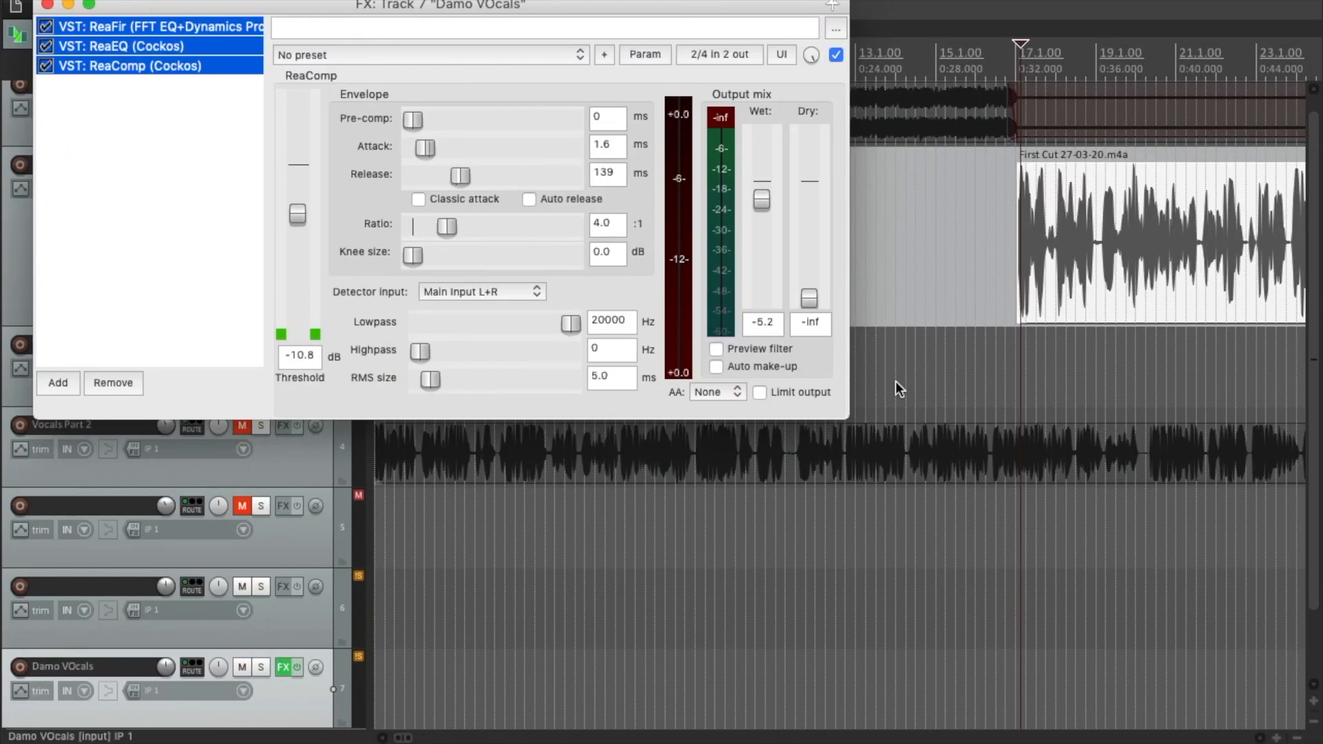